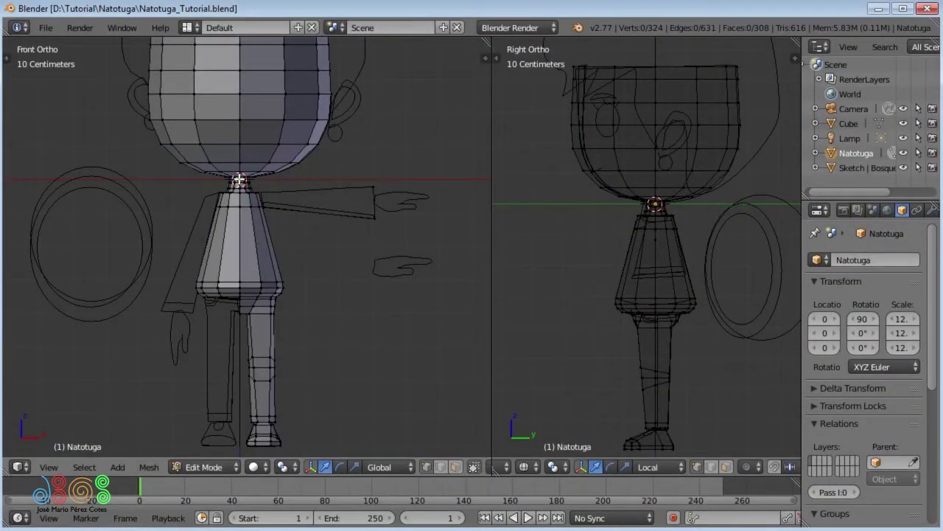
Step: Select the arm-end edges, show the Right view in solid shading, zoom onto the torso, and deselect
{"action": "right_click", "coordinate": [364, 216]}
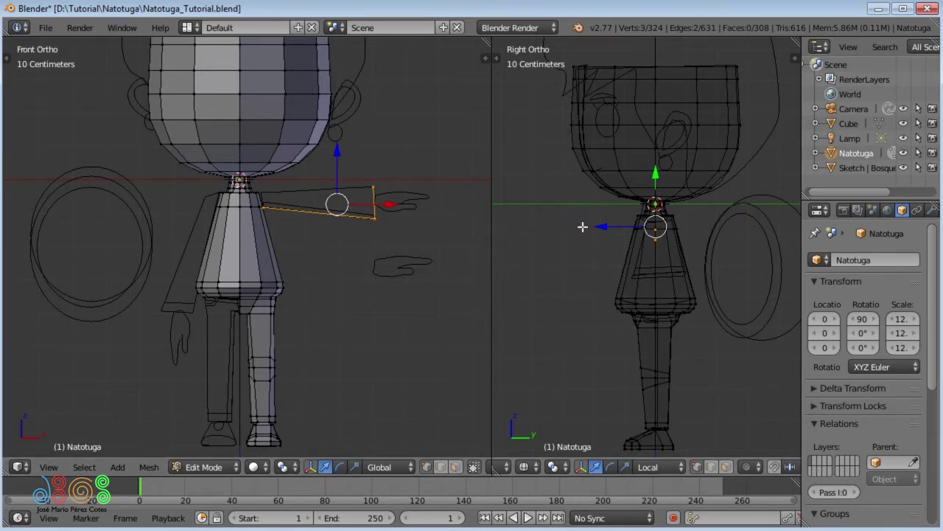
{"action": "key", "text": "z"}
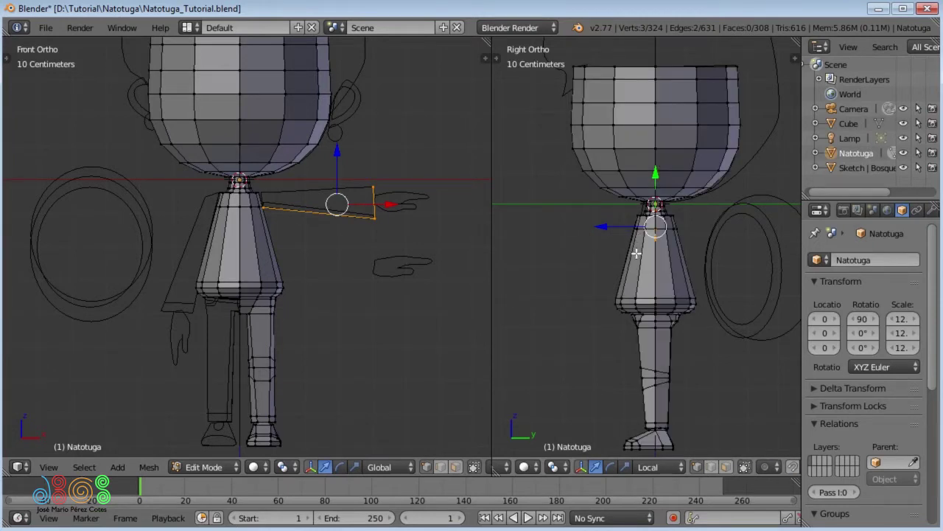
{"action": "scroll", "coordinate": [637, 252], "scroll_direction": "up", "scroll_amount": 1}
{"action": "scroll", "coordinate": [641, 236], "scroll_direction": "up", "scroll_amount": 1}
{"action": "scroll", "coordinate": [648, 214], "scroll_direction": "up", "scroll_amount": 1}
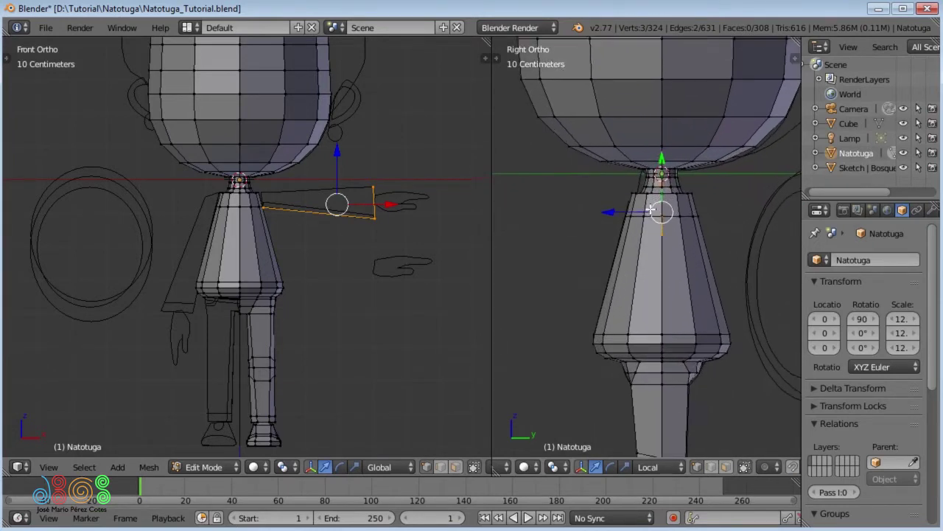
{"action": "scroll", "coordinate": [652, 195], "scroll_direction": "up", "scroll_amount": 1}
{"action": "scroll", "coordinate": [651, 193], "scroll_direction": "up", "scroll_amount": 1}
{"action": "scroll", "coordinate": [653, 166], "scroll_direction": "up", "scroll_amount": 1}
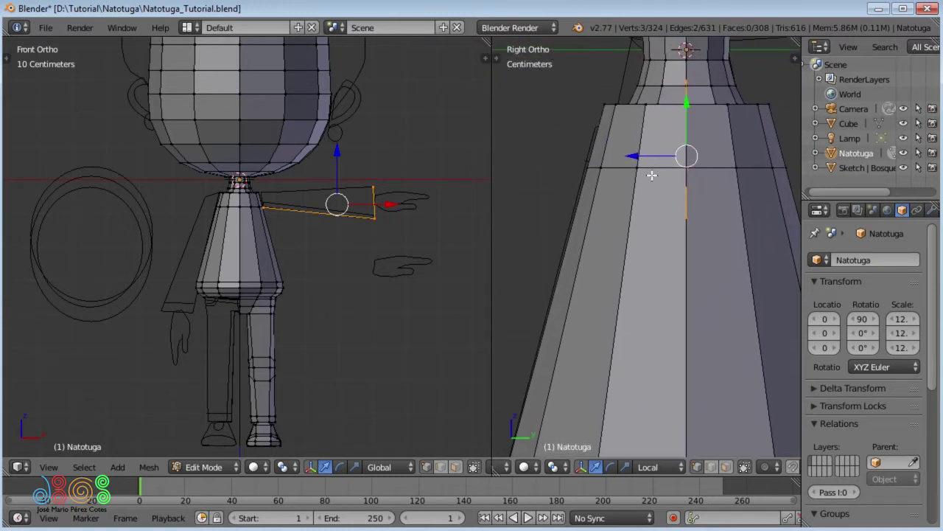
{"action": "scroll", "coordinate": [634, 217], "scroll_direction": "up", "scroll_amount": 1}
{"action": "scroll", "coordinate": [632, 236], "scroll_direction": "up", "scroll_amount": 1}
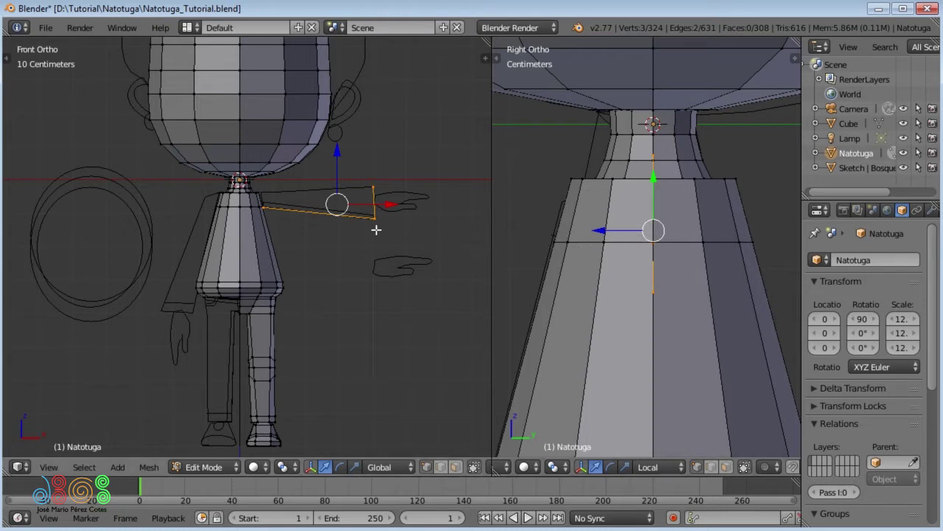
{"action": "key", "text": "a"}
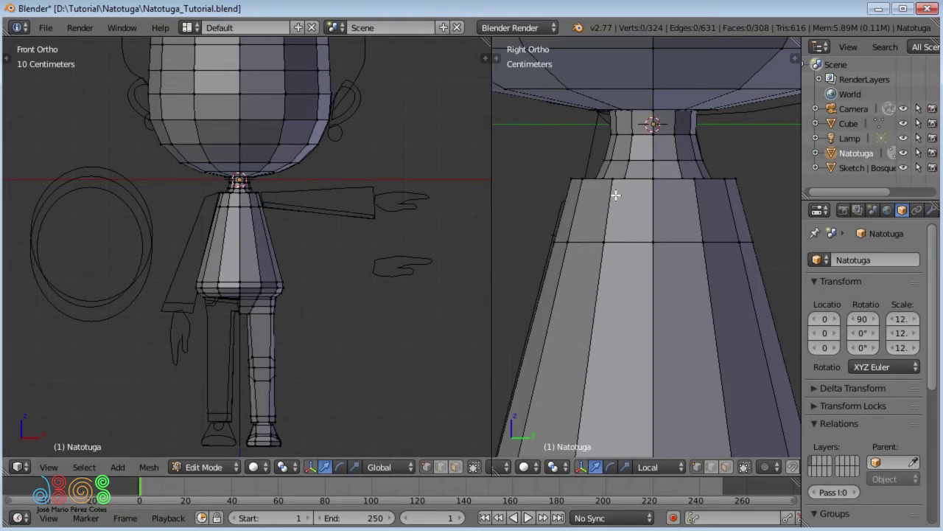
Step: Select six torso vertices to pick out two faces on the upper torso front
{"action": "key", "text": "shift"}
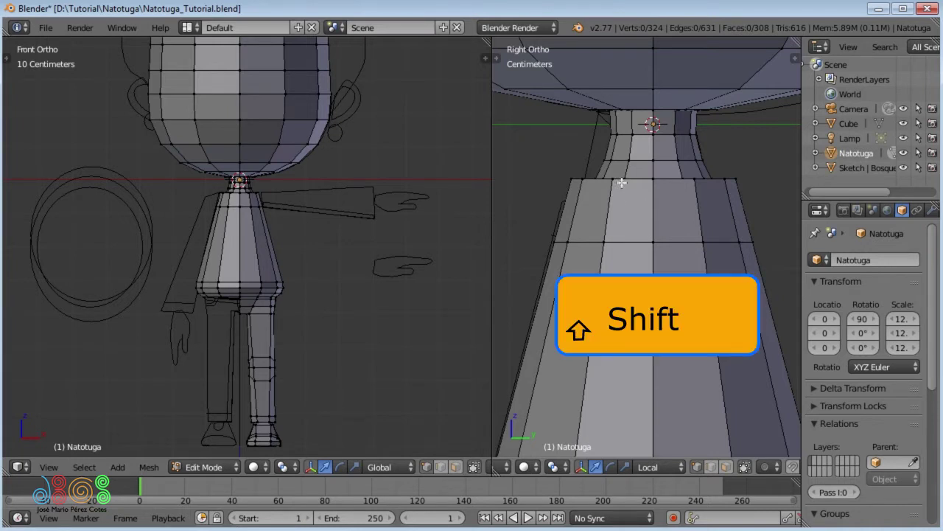
{"action": "right_click", "coordinate": [614, 179], "text": "shift"}
{"action": "right_click", "coordinate": [654, 180], "text": "shift"}
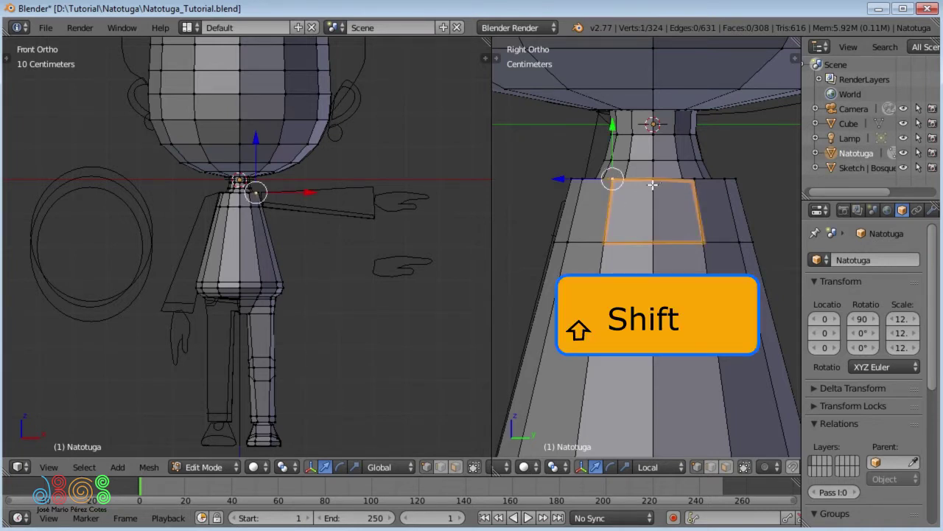
{"action": "right_click", "coordinate": [694, 180], "text": "shift"}
{"action": "right_click", "coordinate": [703, 250], "text": "shift"}
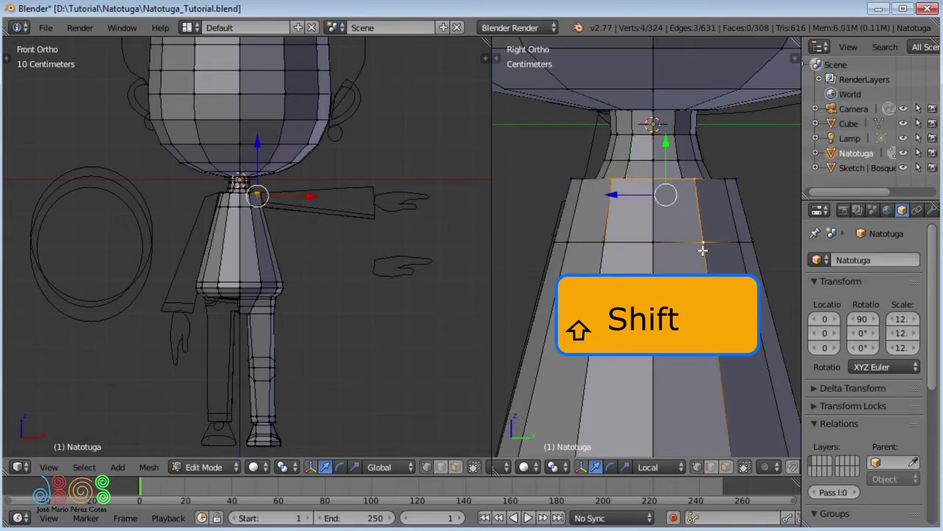
{"action": "right_click", "coordinate": [657, 249], "text": "shift"}
{"action": "right_click", "coordinate": [608, 248], "text": "shift"}
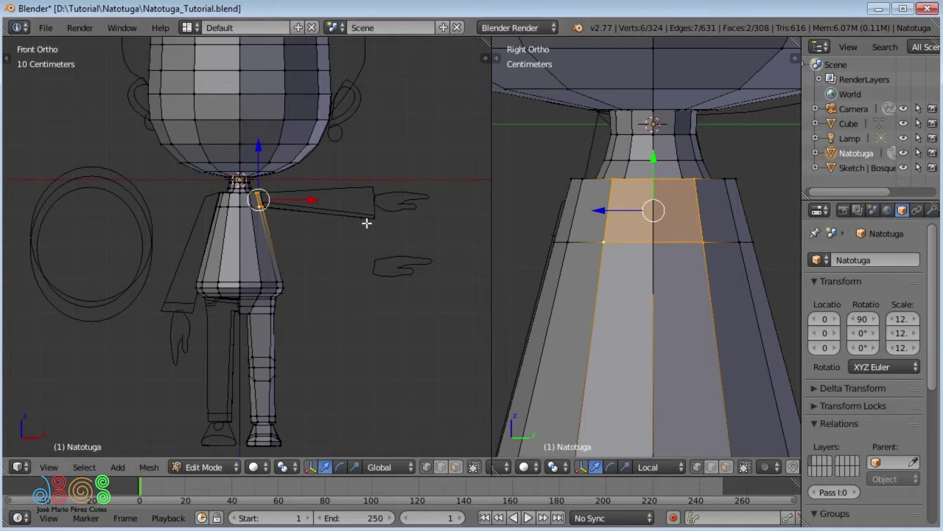
Step: Clear the selection and select only the edge at the arm's end
{"action": "key", "text": "a"}
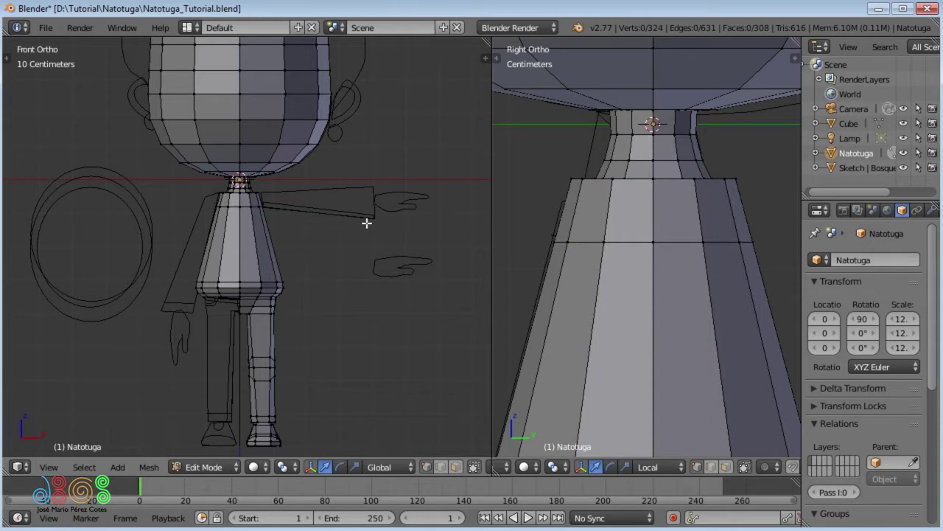
{"action": "right_click", "coordinate": [367, 222], "text": "alt"}
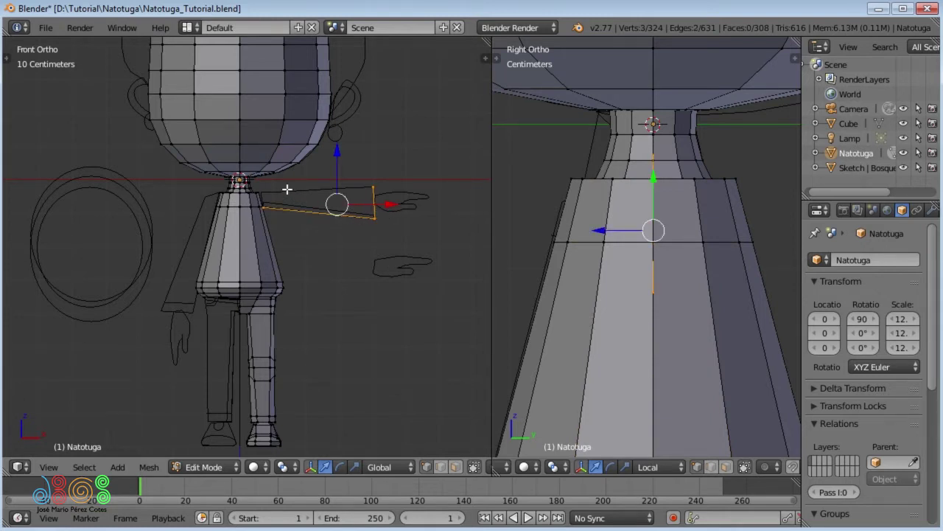
{"action": "right_click", "coordinate": [375, 189]}
{"action": "right_click", "coordinate": [376, 216], "text": "shift"}
{"action": "right_click", "coordinate": [376, 216], "text": "shift"}
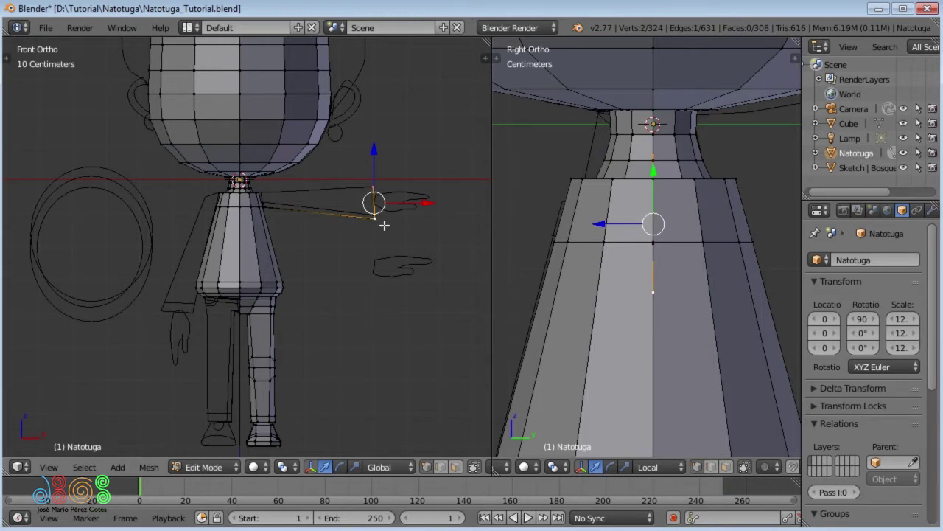
{"action": "key", "text": "shift+s"}
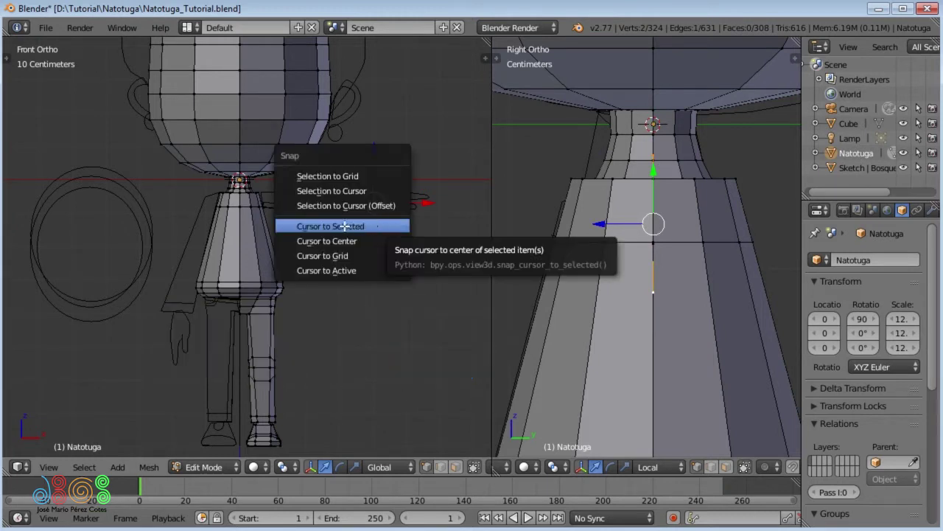
Step: Move the 3D cursor to the arm's tip and delete the extra vertex
{"action": "left_click", "coordinate": [357, 226]}
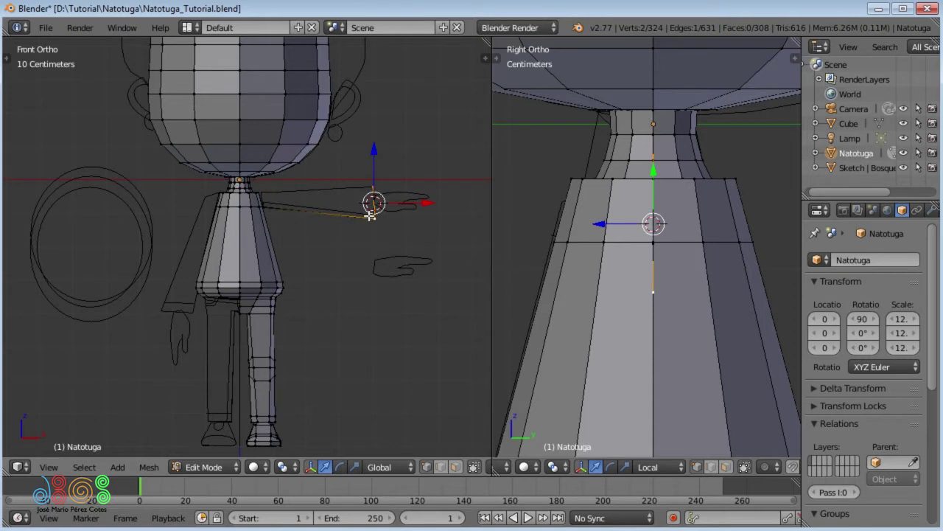
{"action": "right_click", "coordinate": [375, 185]}
{"action": "key", "text": "x"}
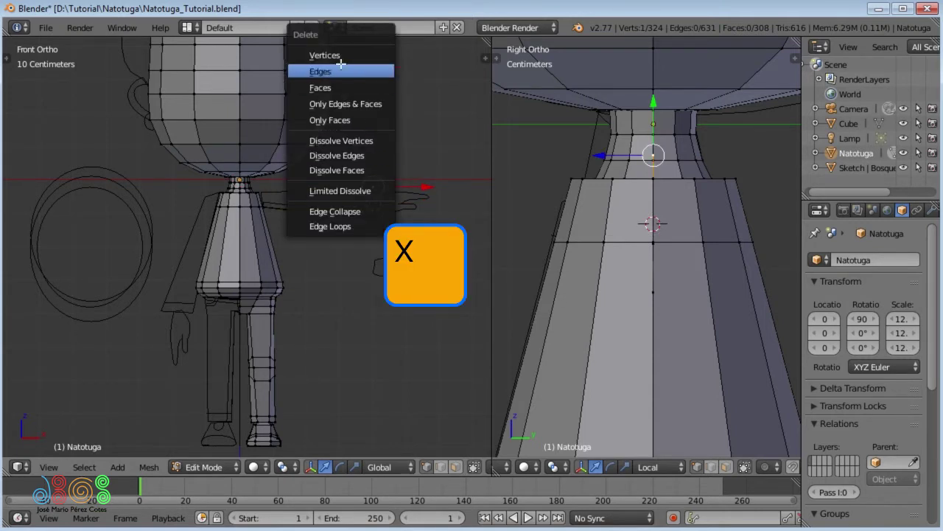
{"action": "left_click", "coordinate": [338, 55]}
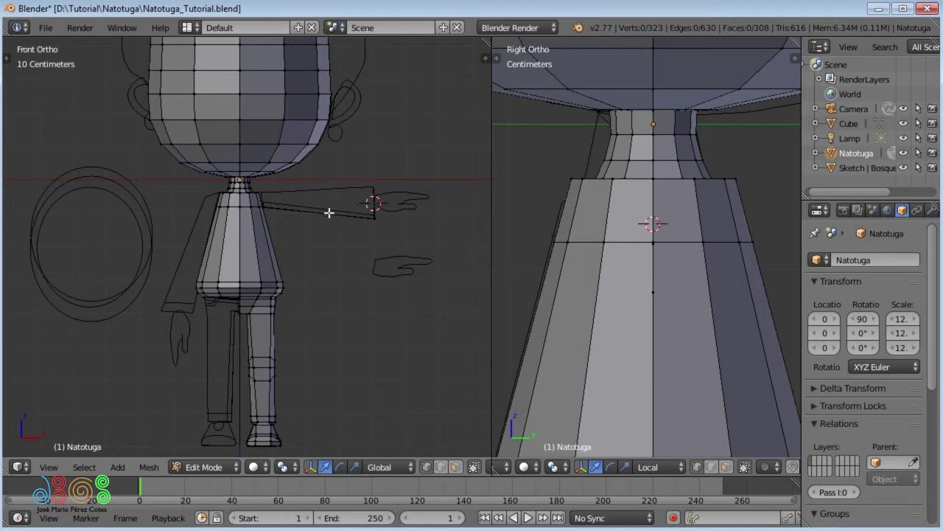
Step: Spin the arm-end edge around the 3D cursor into a 90° fan of 9 steps
{"action": "key", "text": "l"}
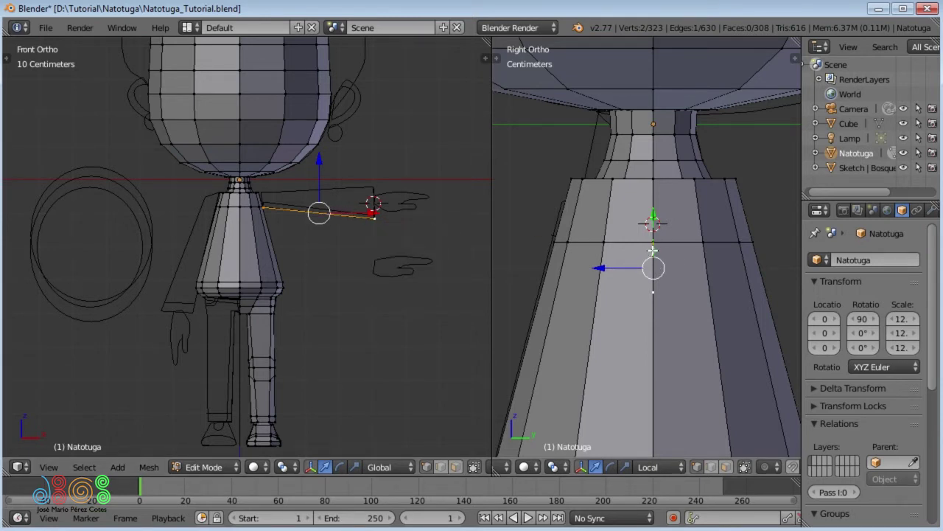
{"action": "key", "text": "alt+r"}
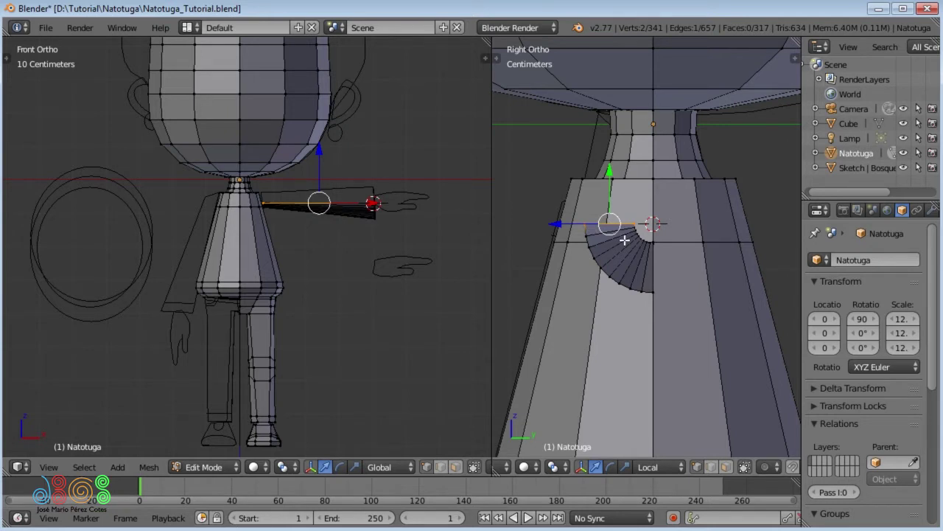
{"action": "key", "text": "F6"}
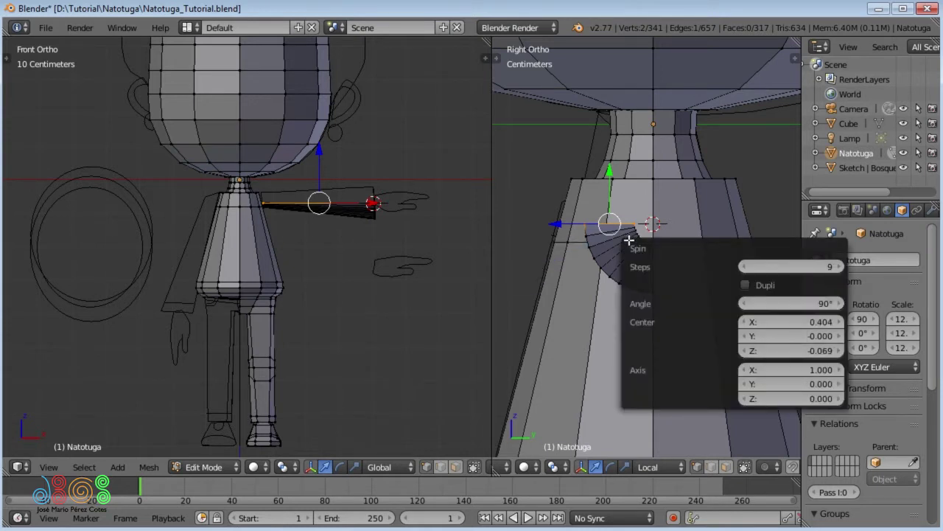
Step: Change the spin to 6 steps over 360°, closing the arm end into a hexagon
{"action": "left_click", "coordinate": [775, 266]}
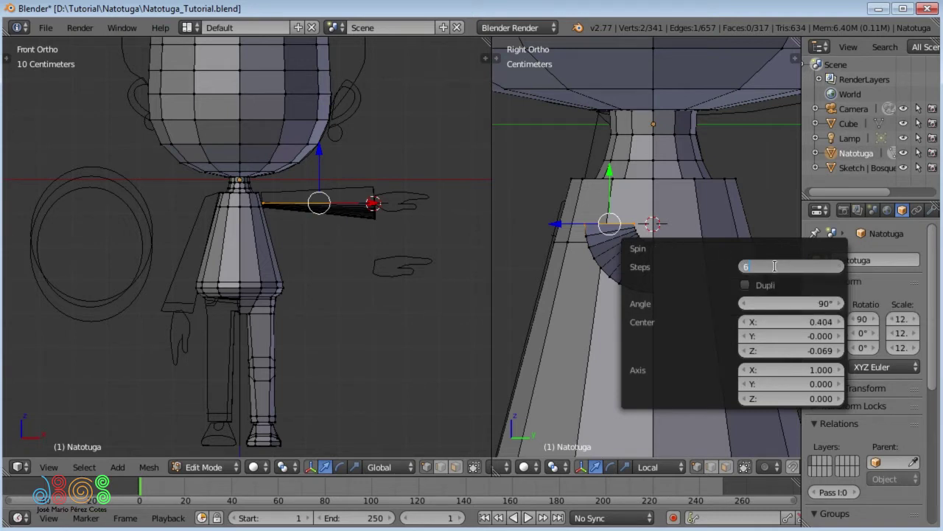
{"action": "key", "text": "Return"}
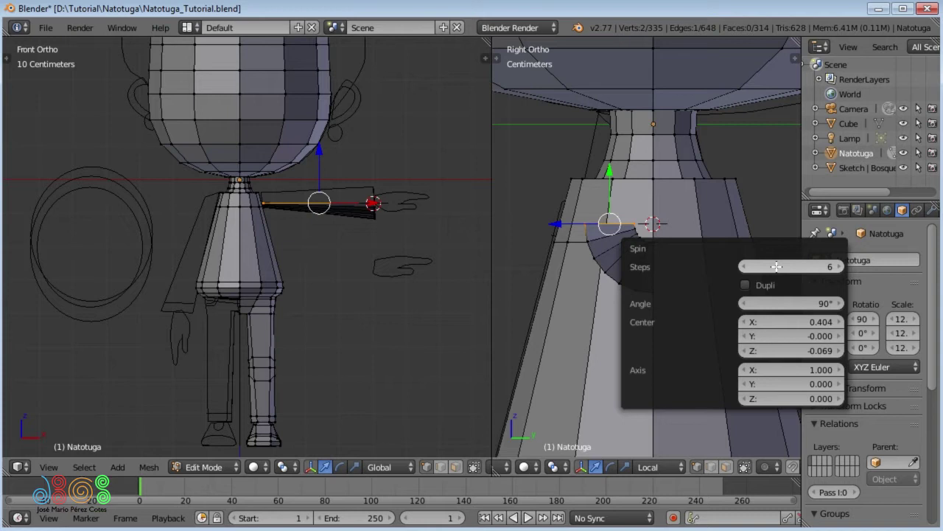
{"action": "left_click", "coordinate": [787, 303]}
{"action": "type", "text": "360"}
{"action": "key", "text": "Return"}
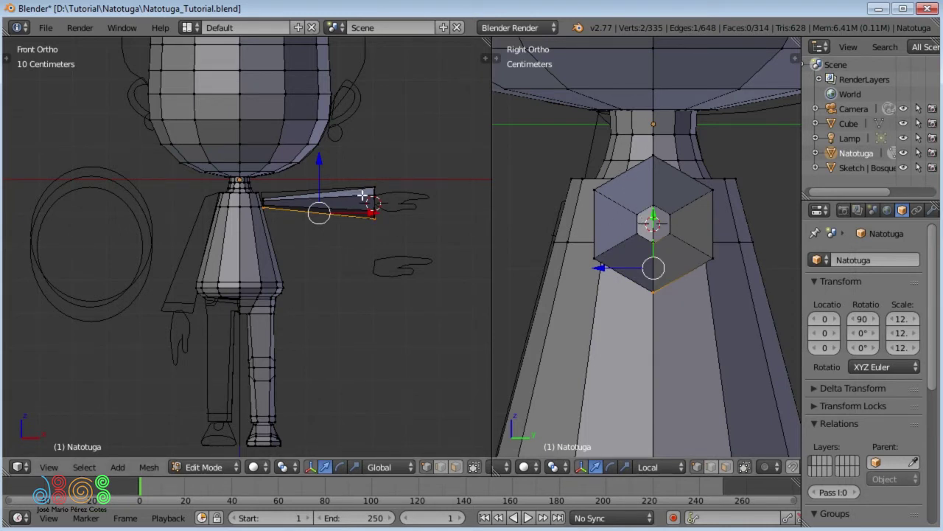
Step: Orbit to an angled view of the arm and hide the Sketch reference in the Outliner
{"action": "scroll", "coordinate": [391, 224], "scroll_direction": "up", "scroll_amount": 3}
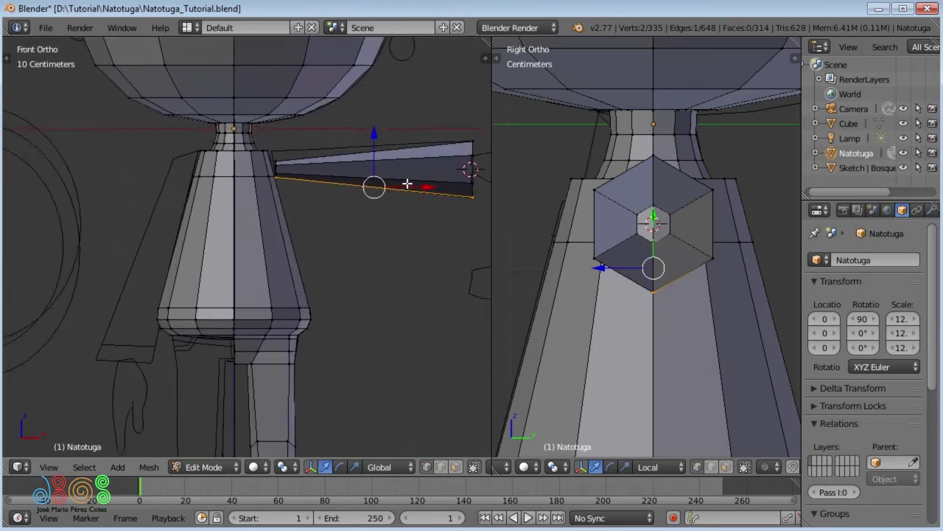
{"action": "middle_click_drag", "start_coordinate": [408, 182], "coordinate": [320, 236]}
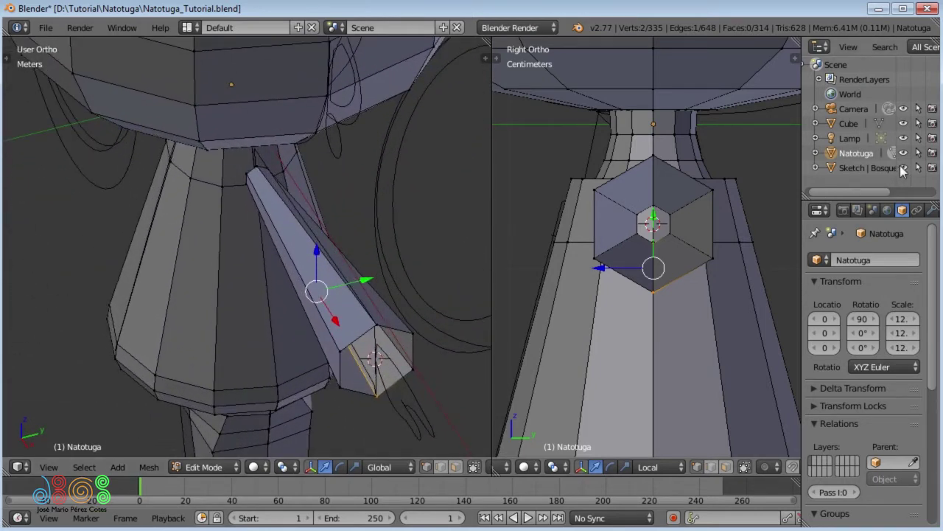
{"action": "left_click", "coordinate": [903, 167]}
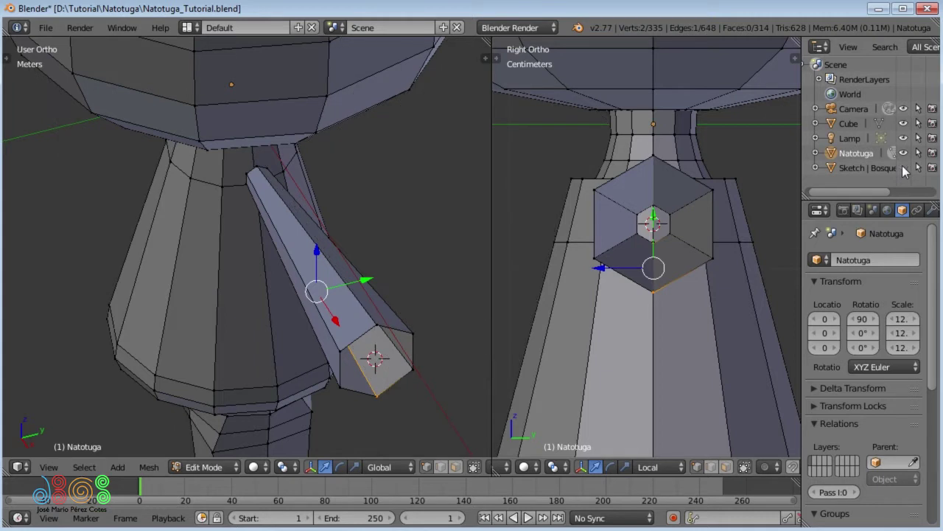
Step: Move two edge loops along the arm to taper it, then select the whole arm
{"action": "right_click", "coordinate": [311, 238], "text": "alt"}
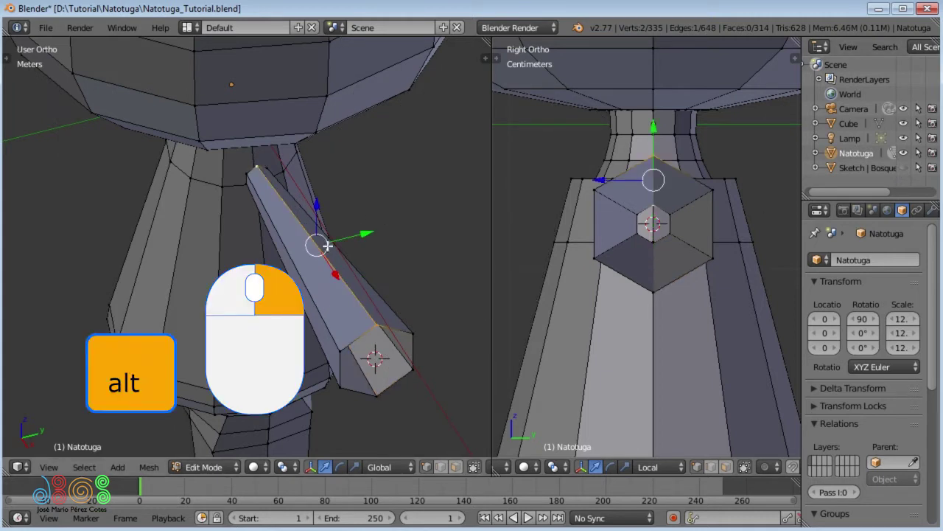
{"action": "key", "text": "g"}
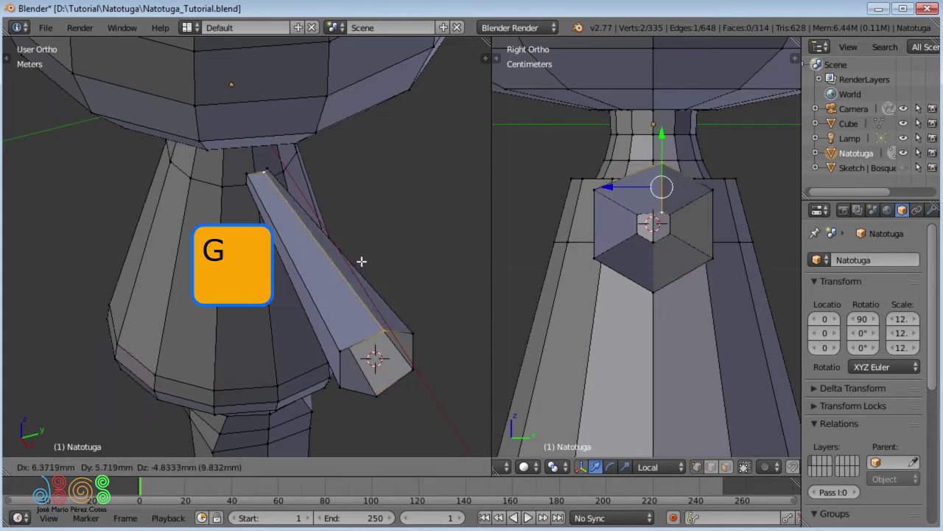
{"action": "left_click", "coordinate": [371, 255]}
{"action": "right_click", "coordinate": [363, 354], "text": "alt"}
{"action": "mouse_move", "coordinate": [361, 358]}
{"action": "middle_mouse_down"}
{"action": "mouse_move", "coordinate": [337, 278]}
{"action": "mouse_move", "coordinate": [337, 301]}
{"action": "mouse_move", "coordinate": [333, 294]}
{"action": "middle_mouse_up"}
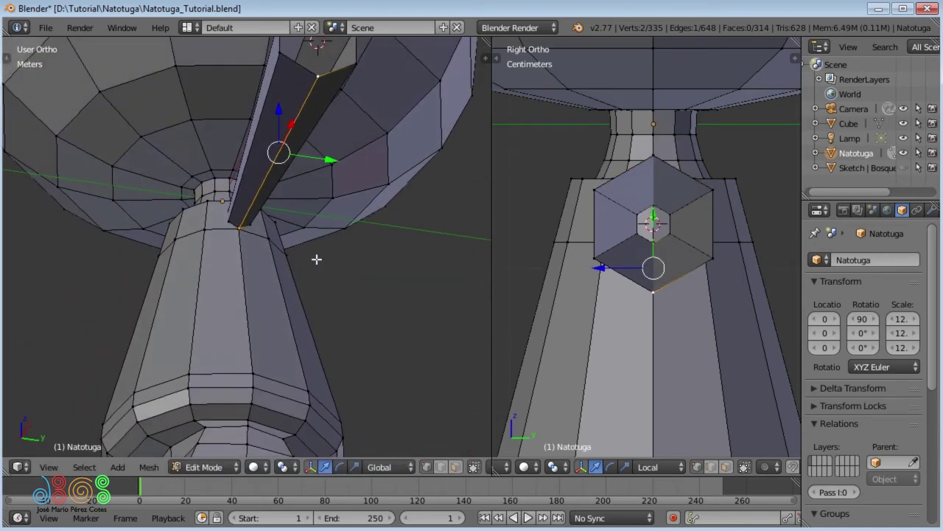
{"action": "key", "text": "g"}
{"action": "left_click", "coordinate": [331, 253]}
{"action": "middle_click_drag", "start_coordinate": [328, 212], "coordinate": [362, 273]}
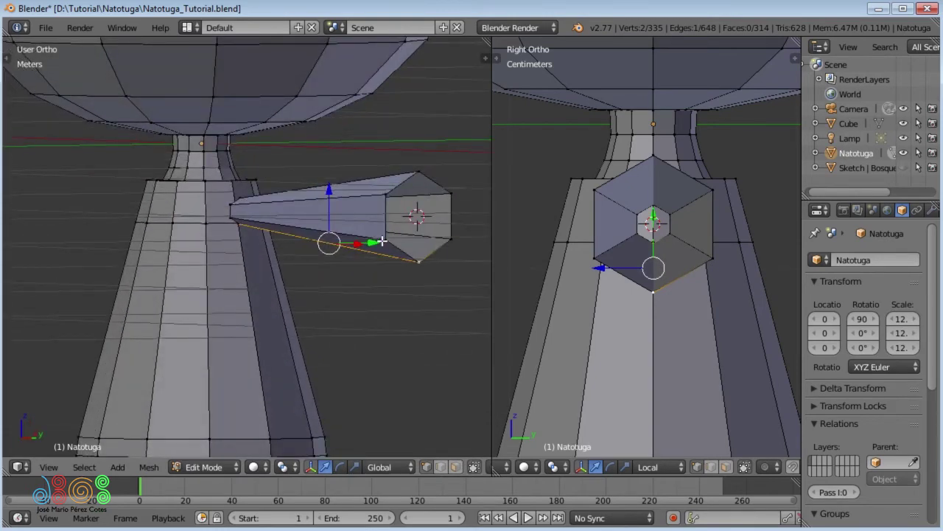
{"action": "key", "text": "l"}
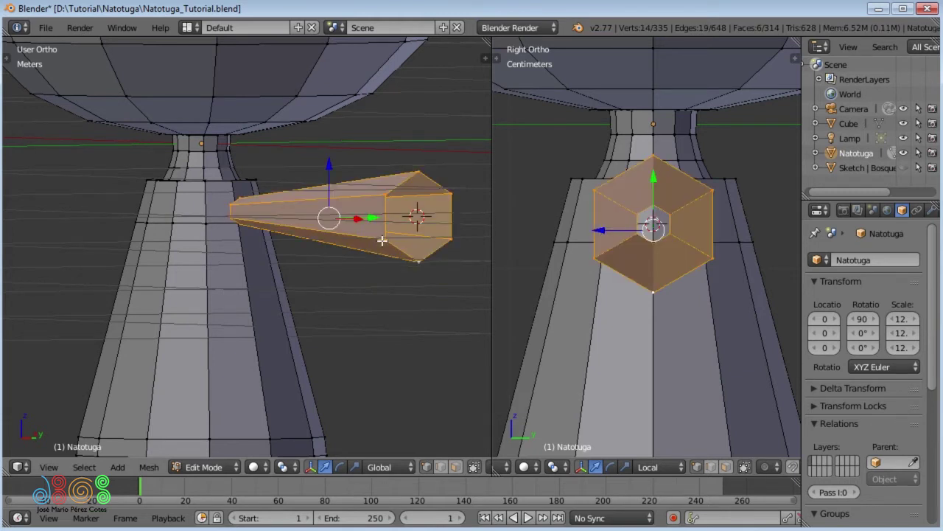
{"action": "key", "text": "w"}
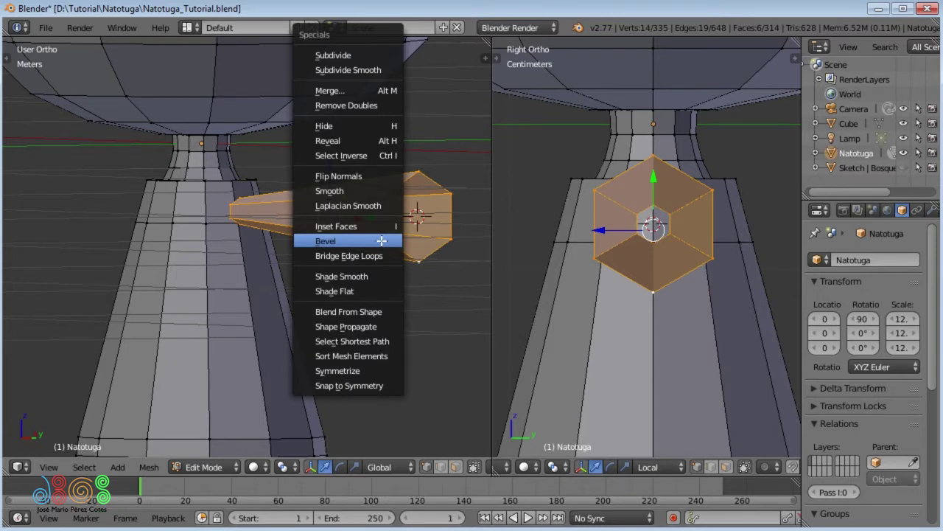
Step: Remove the arm's 2 duplicate vertices, then select the linked arm mesh and recalculate normals outward
{"action": "left_click", "coordinate": [350, 105]}
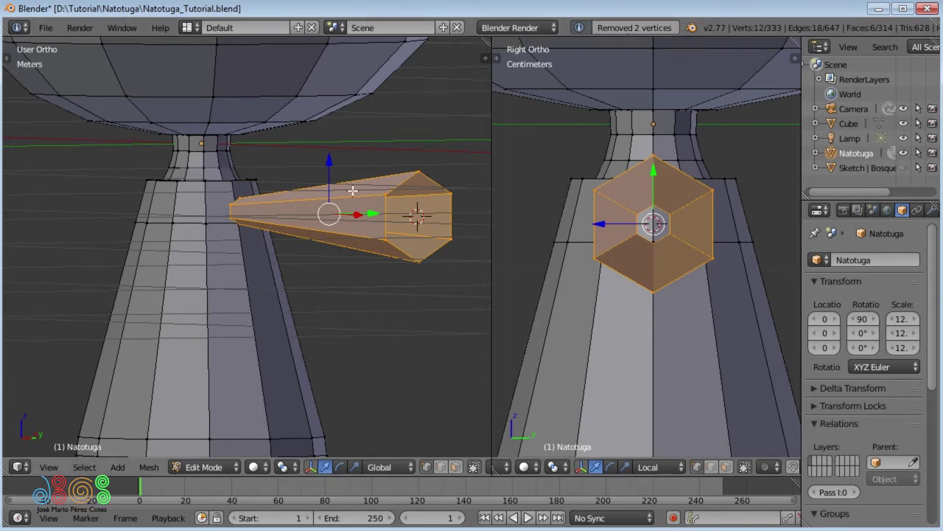
{"action": "right_click", "coordinate": [371, 255]}
{"action": "middle_click_drag", "start_coordinate": [371, 254], "coordinate": [335, 204]}
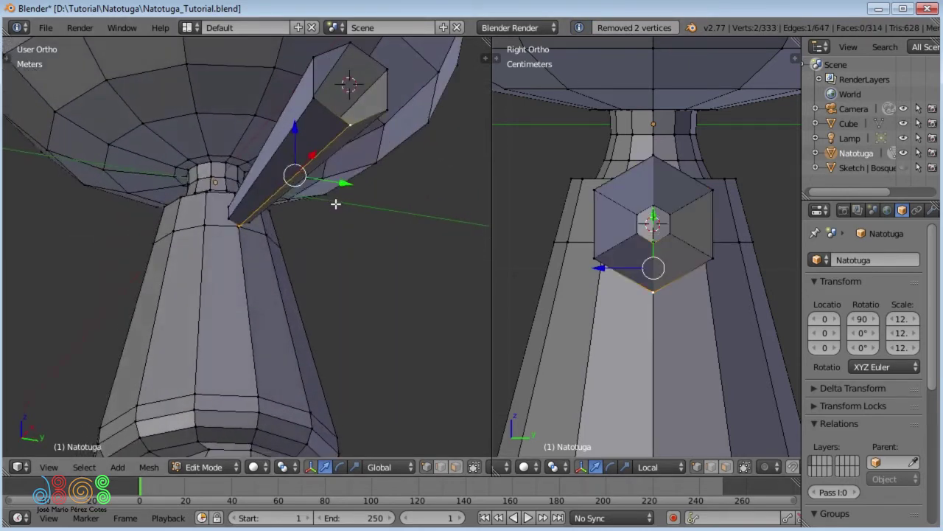
{"action": "key", "text": "g"}
{"action": "right_click", "coordinate": [346, 202]}
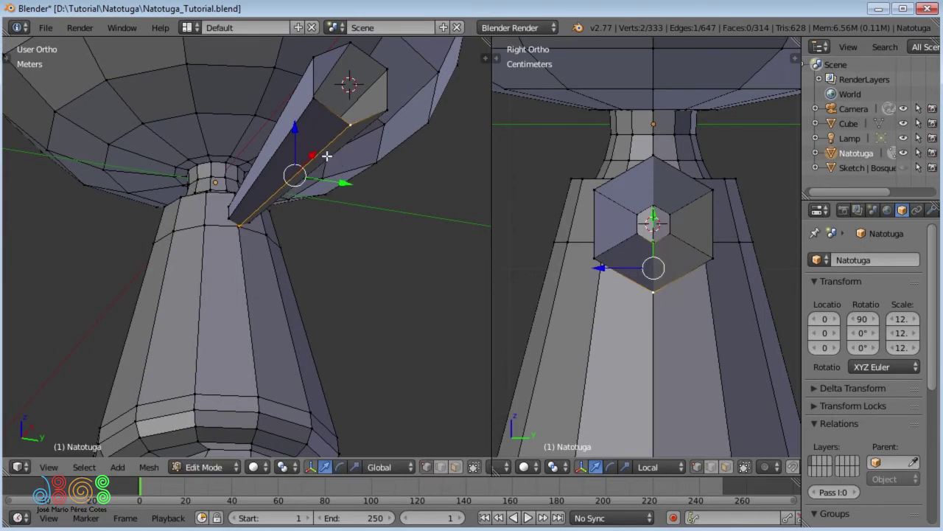
{"action": "mouse_move", "coordinate": [320, 150]}
{"action": "middle_mouse_down"}
{"action": "mouse_move", "coordinate": [337, 164]}
{"action": "mouse_move", "coordinate": [341, 218]}
{"action": "mouse_move", "coordinate": [350, 215]}
{"action": "middle_mouse_up"}
{"action": "key", "text": "l"}
{"action": "key", "text": "ctrl+n"}
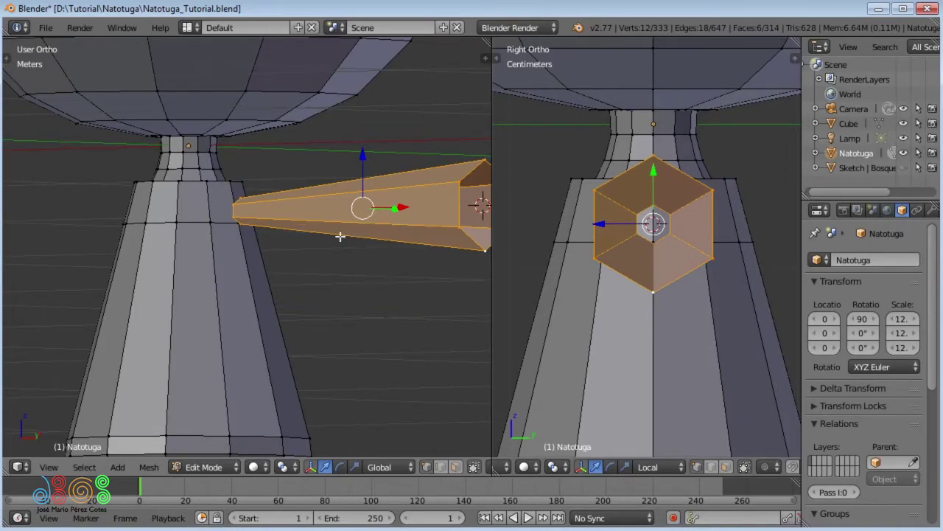
{"action": "middle_click_drag", "start_coordinate": [341, 239], "coordinate": [383, 252]}
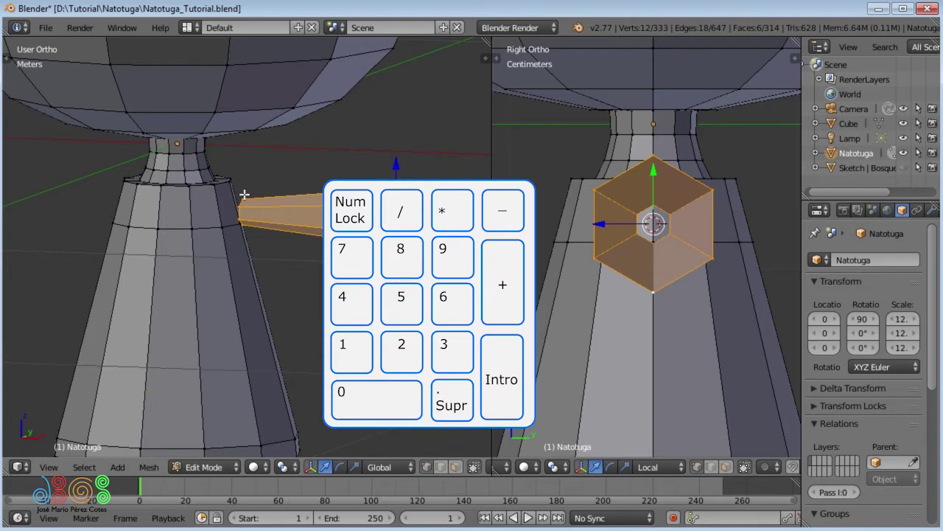
Step: In front view, slide the arm's inner end loop along X away from the body
{"action": "key", "text": "KP_1"}
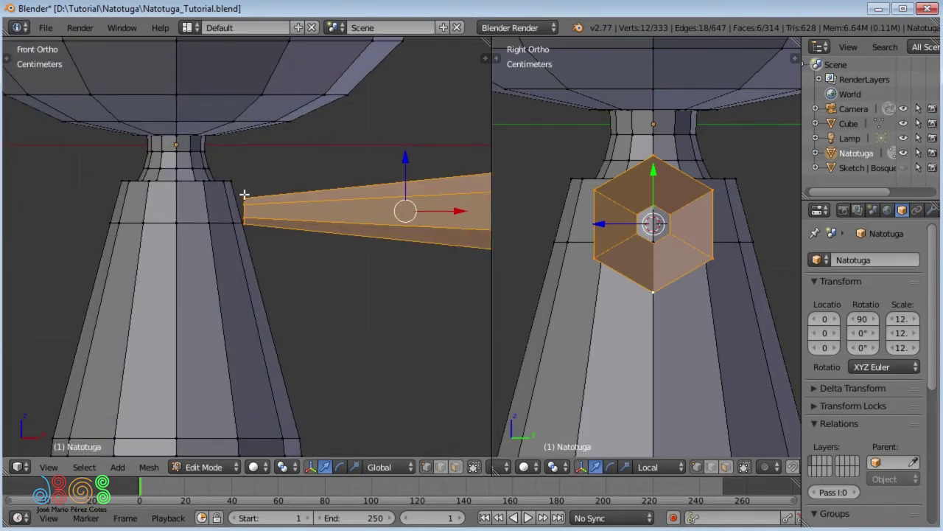
{"action": "scroll", "coordinate": [273, 205], "scroll_direction": "down", "scroll_amount": 1}
{"action": "scroll", "coordinate": [265, 192], "scroll_direction": "down", "scroll_amount": 1}
{"action": "scroll", "coordinate": [265, 195], "scroll_direction": "down", "scroll_amount": 1}
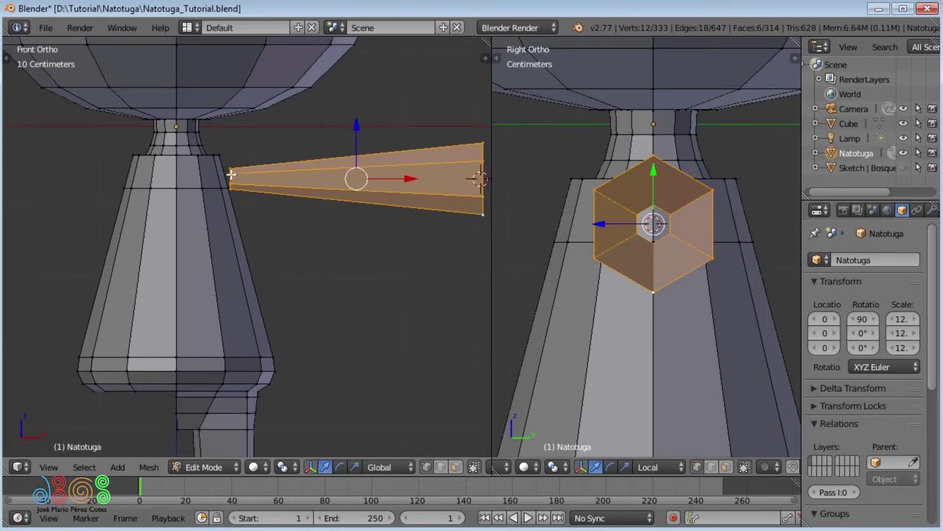
{"action": "key", "text": "alt"}
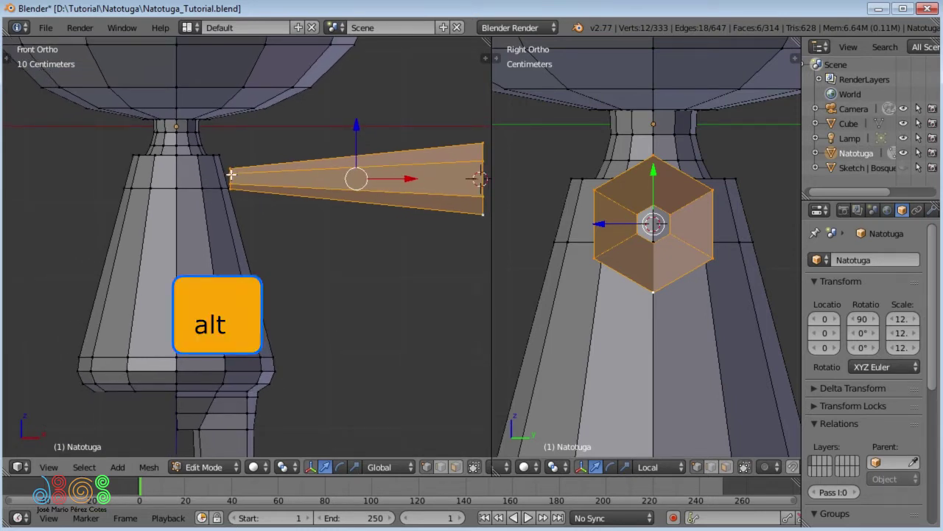
{"action": "right_click", "coordinate": [231, 174], "text": "alt"}
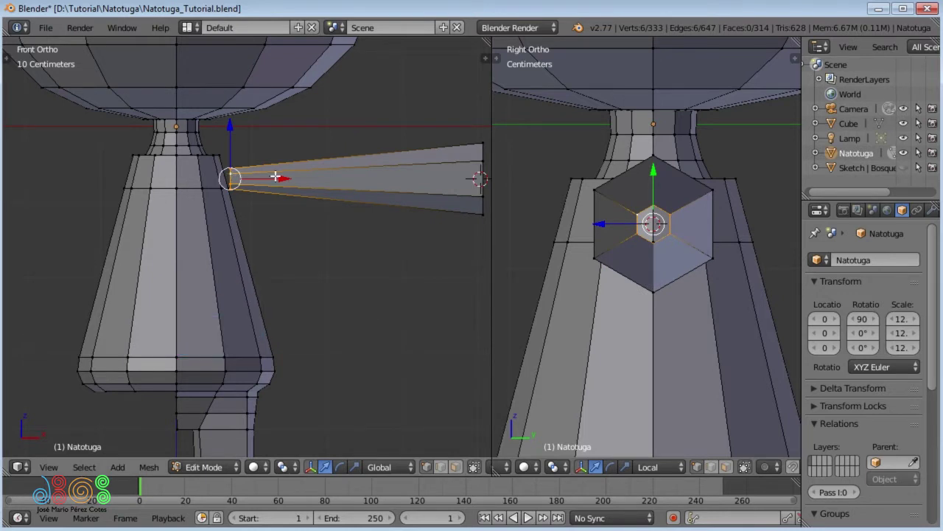
{"action": "key", "text": "g"}
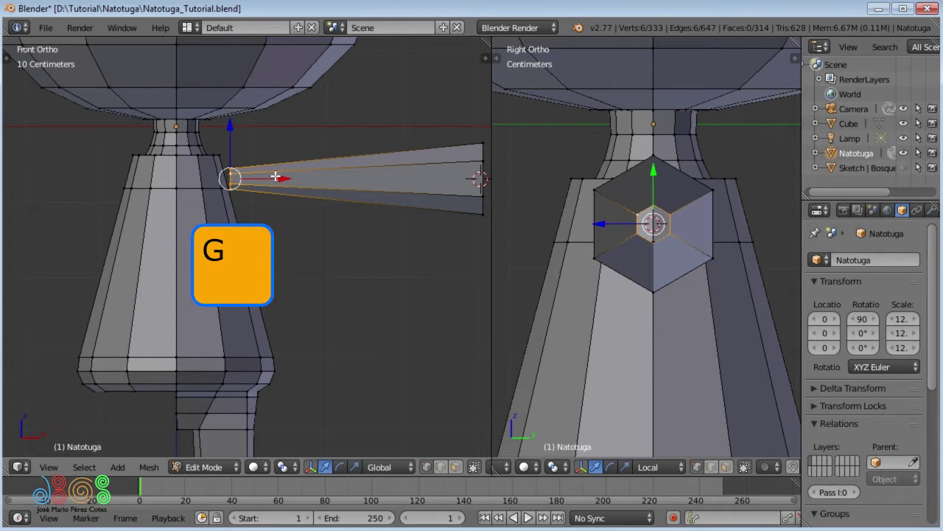
{"action": "key", "text": "x"}
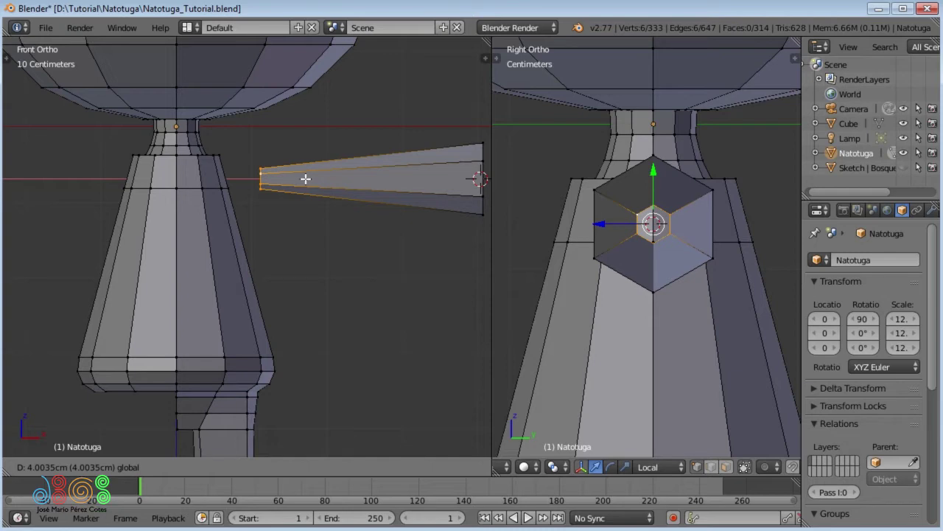
{"action": "left_click", "coordinate": [310, 179]}
Step: Add the body vertices around the shoulder to the selection alongside the arm's end loop
{"action": "mouse_move", "coordinate": [295, 184]}
{"action": "middle_mouse_down"}
{"action": "mouse_move", "coordinate": [244, 267]}
{"action": "mouse_move", "coordinate": [226, 214]}
{"action": "mouse_move", "coordinate": [252, 186]}
{"action": "middle_mouse_up"}
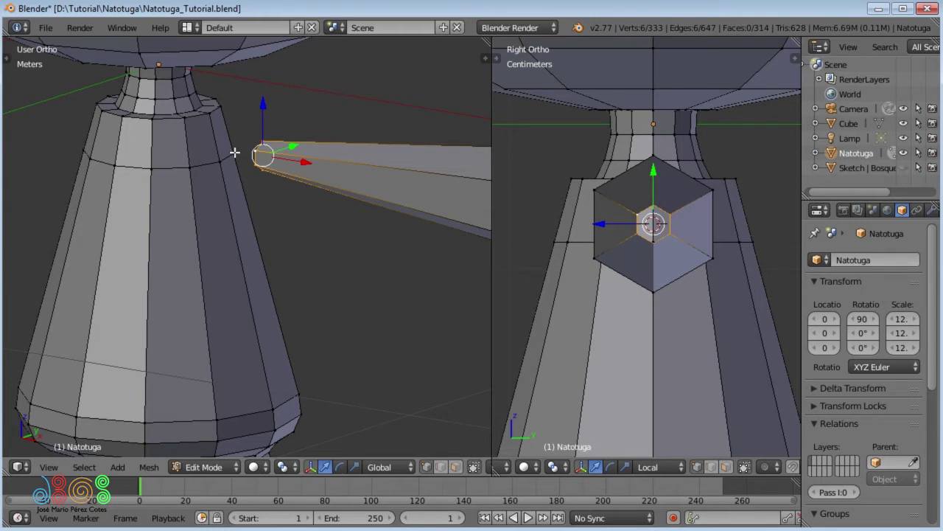
{"action": "left_click", "coordinate": [236, 153], "text": "shift"}
{"action": "left_click", "coordinate": [221, 158], "text": "shift"}
{"action": "left_click", "coordinate": [192, 168], "text": "shift"}
{"action": "left_click", "coordinate": [185, 119], "text": "shift"}
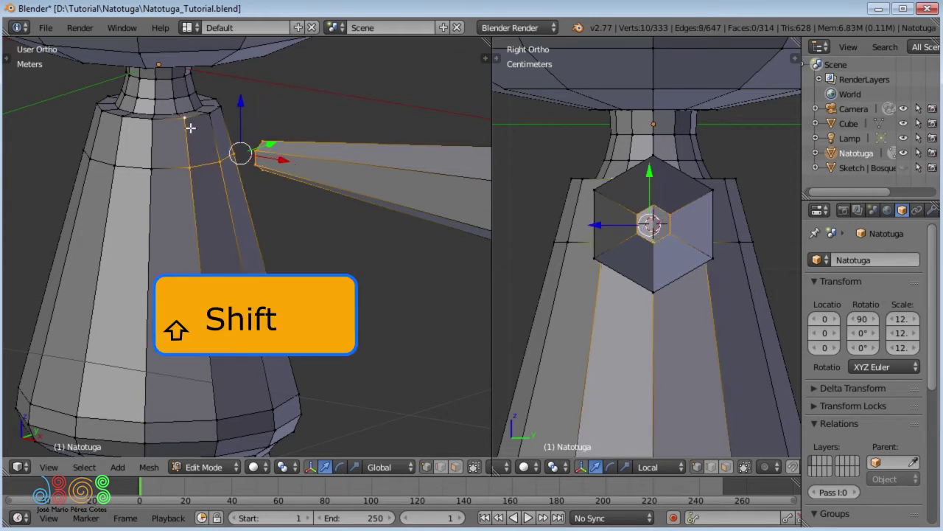
{"action": "left_click", "coordinate": [206, 115], "text": "shift"}
{"action": "left_click", "coordinate": [220, 108], "text": "shift"}
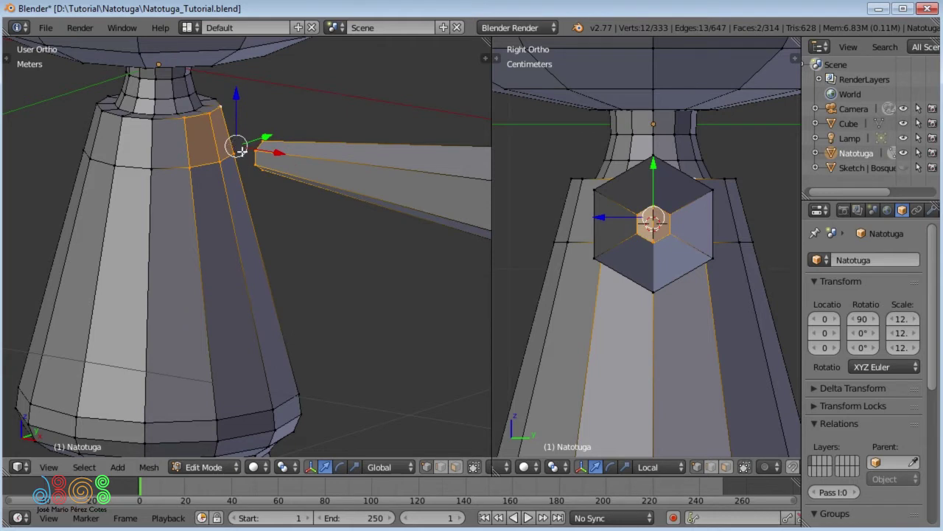
{"action": "key", "text": "w"}
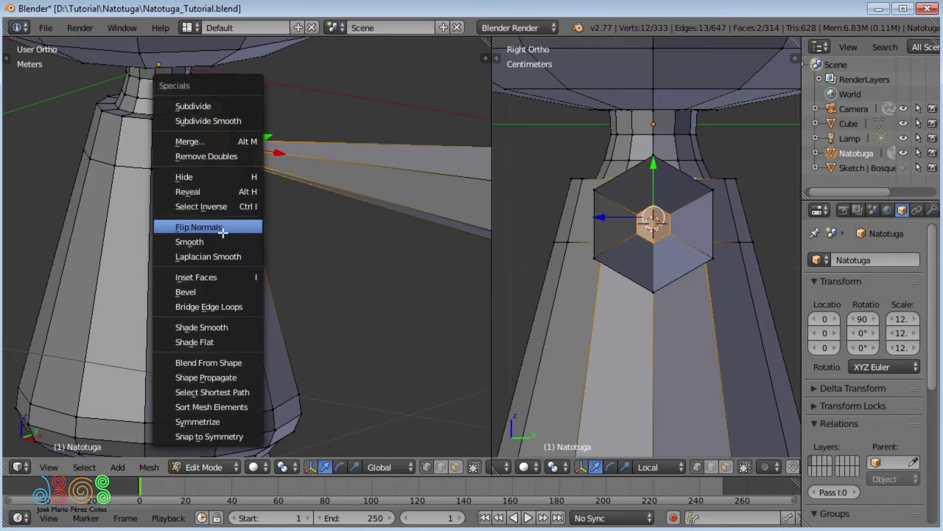
Step: Bridge the arm's inner end loop to the shoulder vertices, then frame the front view on arm and neck
{"action": "left_click", "coordinate": [203, 306]}
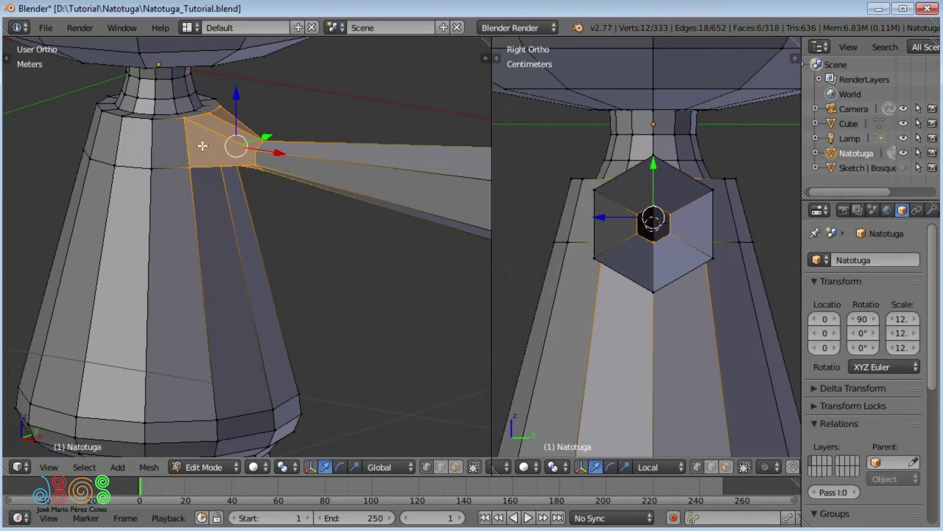
{"action": "key", "text": "KP_1"}
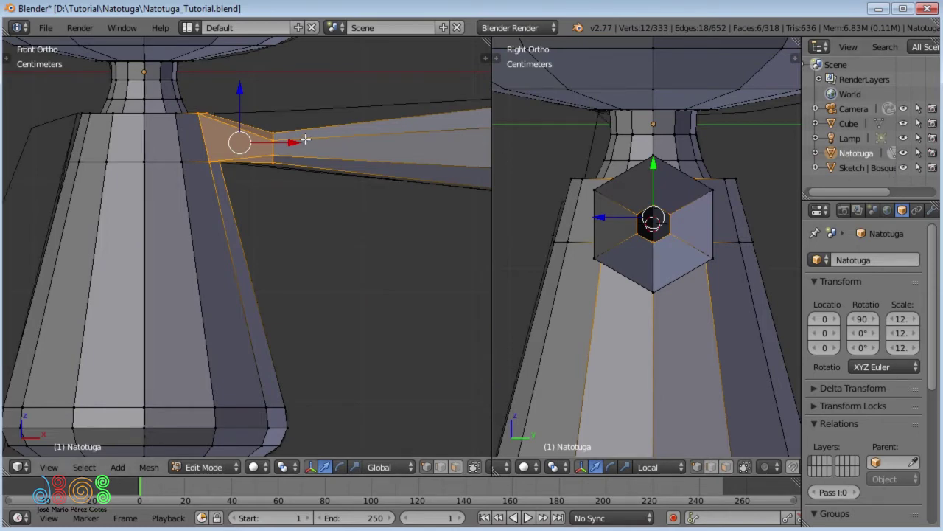
{"action": "scroll", "coordinate": [299, 143], "scroll_direction": "down", "scroll_amount": 2}
{"action": "scroll", "coordinate": [301, 159], "scroll_direction": "down", "scroll_amount": 2}
{"action": "scroll", "coordinate": [298, 177], "scroll_direction": "down", "scroll_amount": 1}
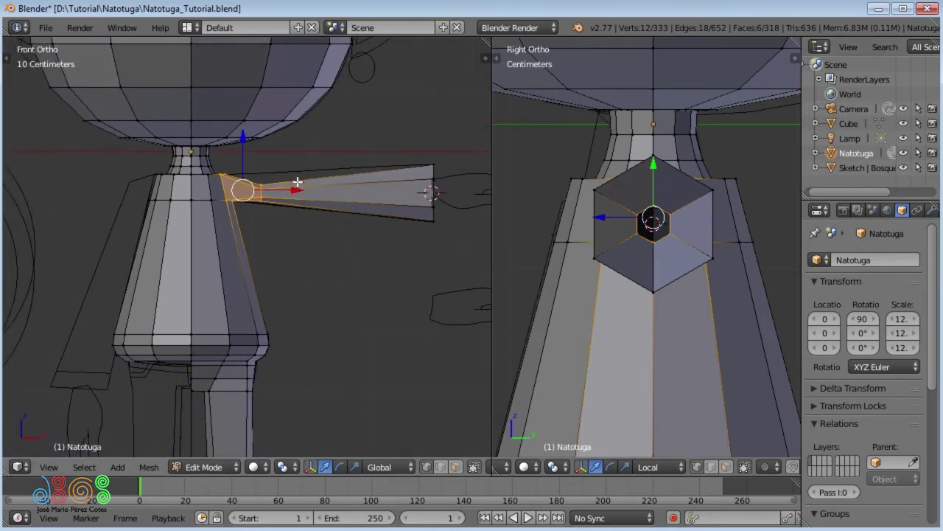
{"action": "middle_click_drag", "start_coordinate": [290, 184], "coordinate": [235, 227], "text": "shift"}
{"action": "scroll", "coordinate": [228, 228], "scroll_direction": "up", "scroll_amount": 1}
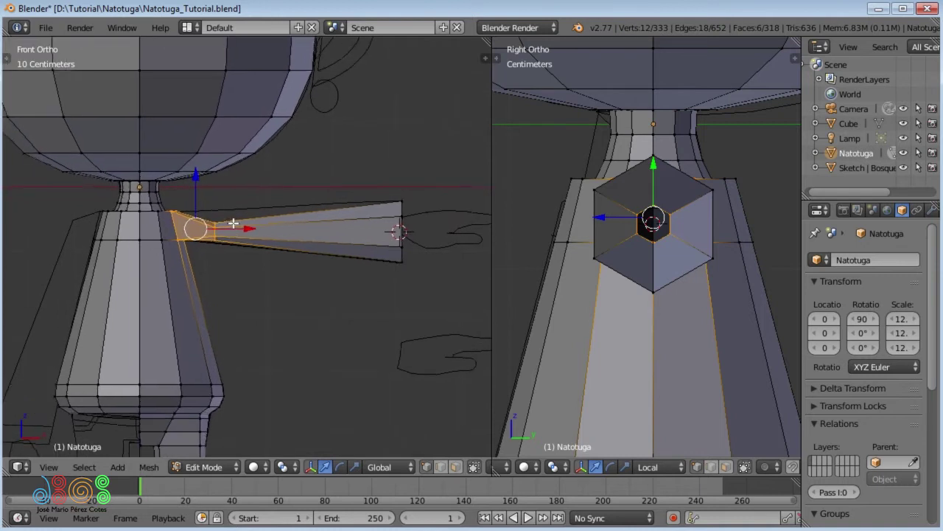
{"action": "scroll", "coordinate": [221, 227], "scroll_direction": "up", "scroll_amount": 1}
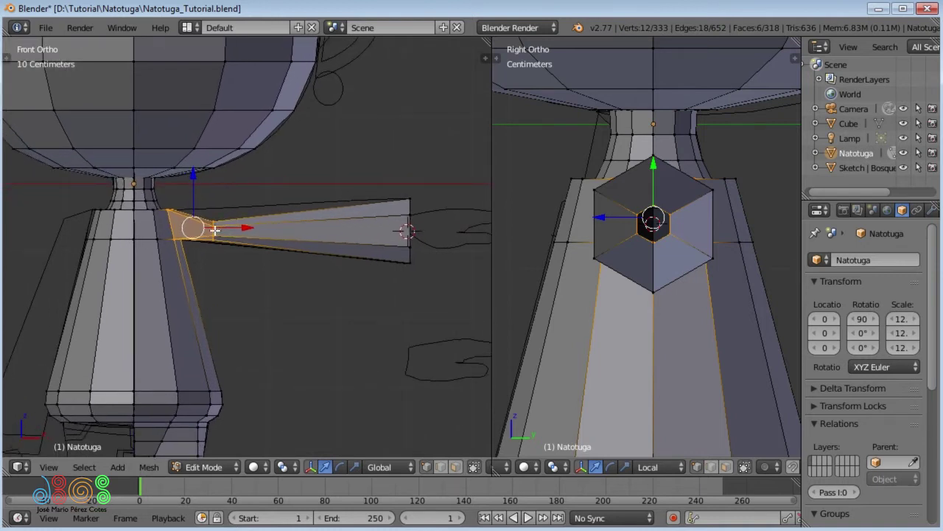
Step: Delete the edge loop at the arm's shoulder end
{"action": "key", "text": "alt"}
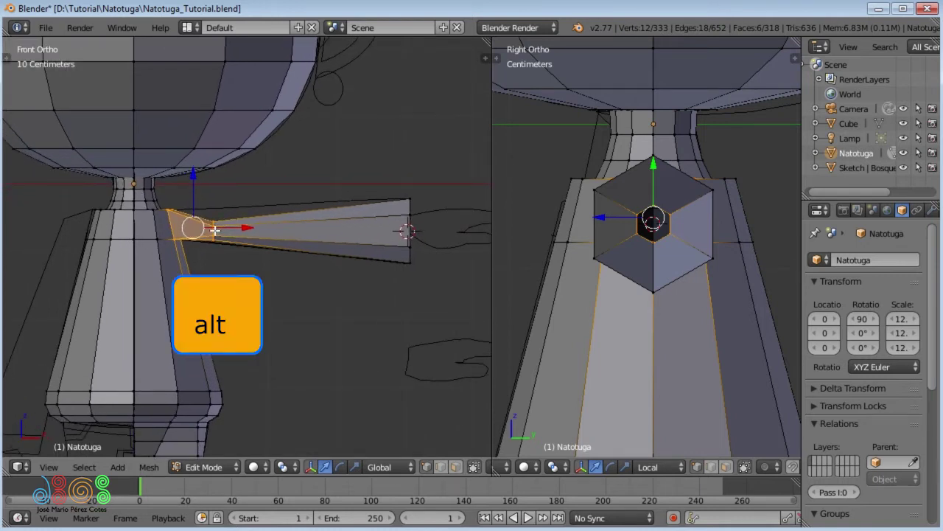
{"action": "right_click", "coordinate": [215, 230], "text": "alt"}
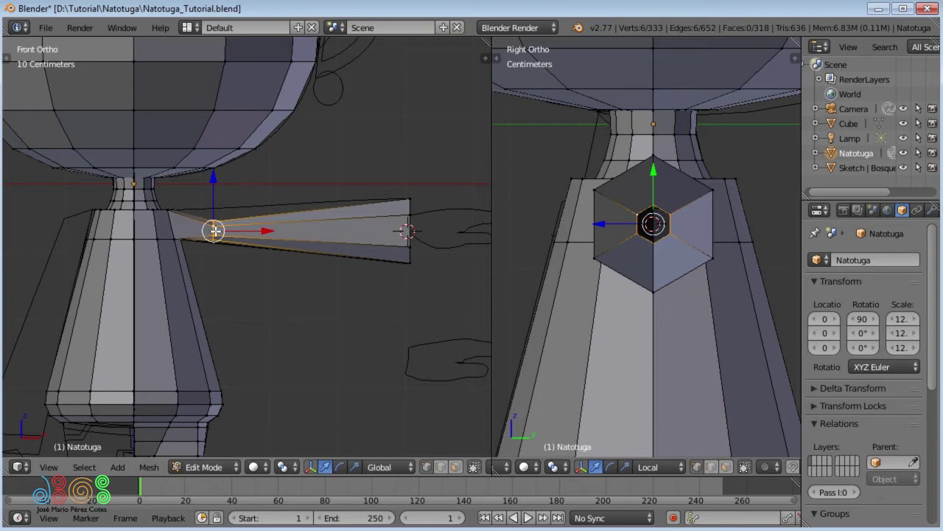
{"action": "key", "text": "x"}
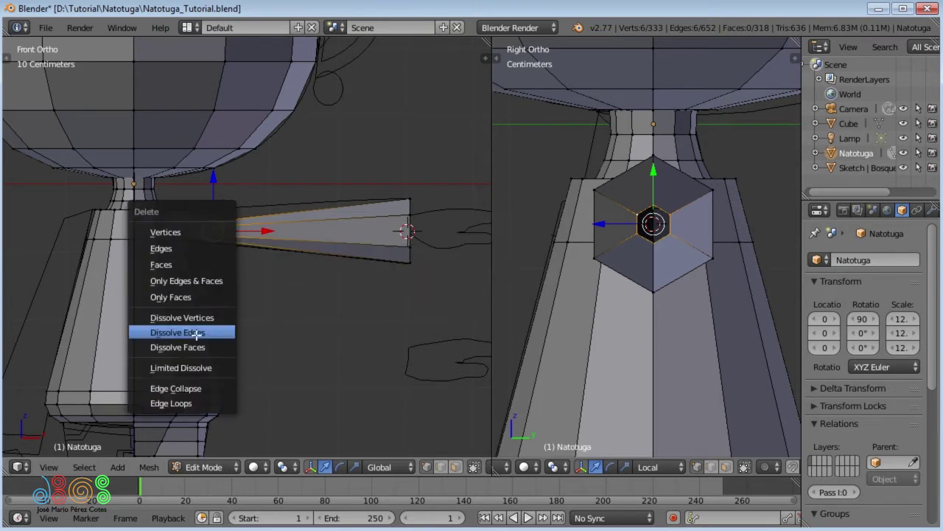
{"action": "left_click", "coordinate": [169, 403]}
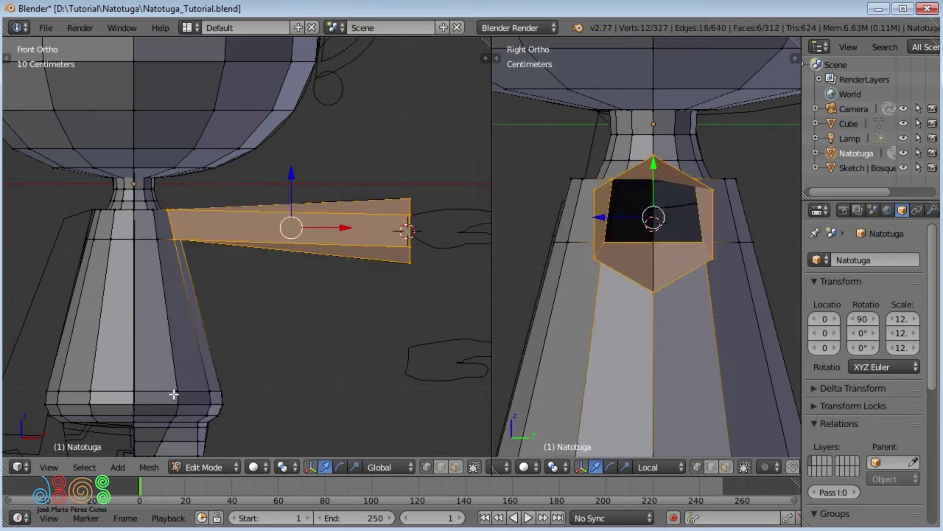
Step: Add a new loop cut across the arm near the shoulder in the front view
{"action": "middle_click_drag", "start_coordinate": [376, 228], "coordinate": [238, 273]}
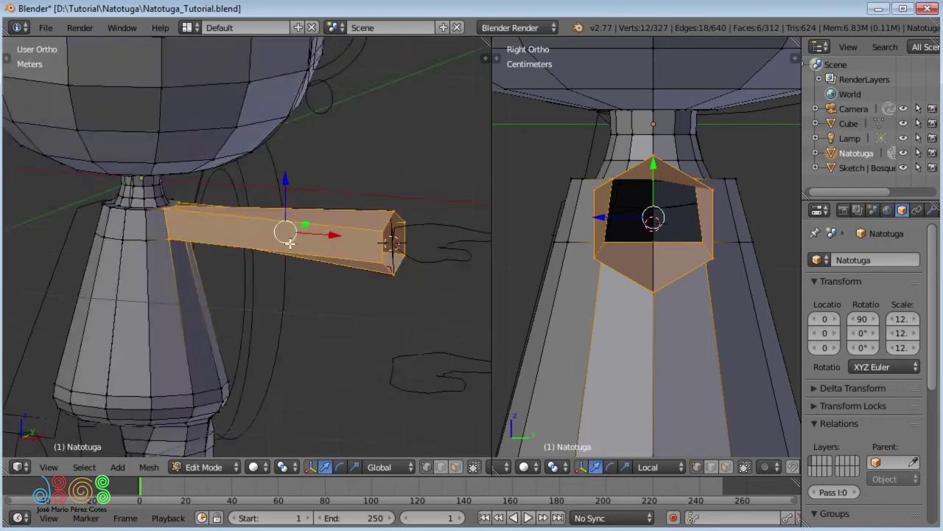
{"action": "key", "text": "KP_1"}
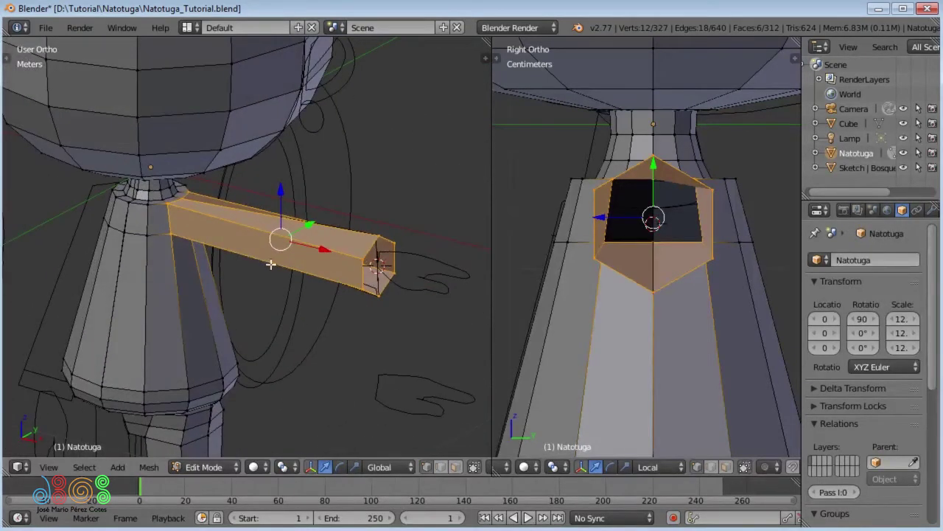
{"action": "scroll", "coordinate": [253, 247], "scroll_direction": "up", "scroll_amount": 2}
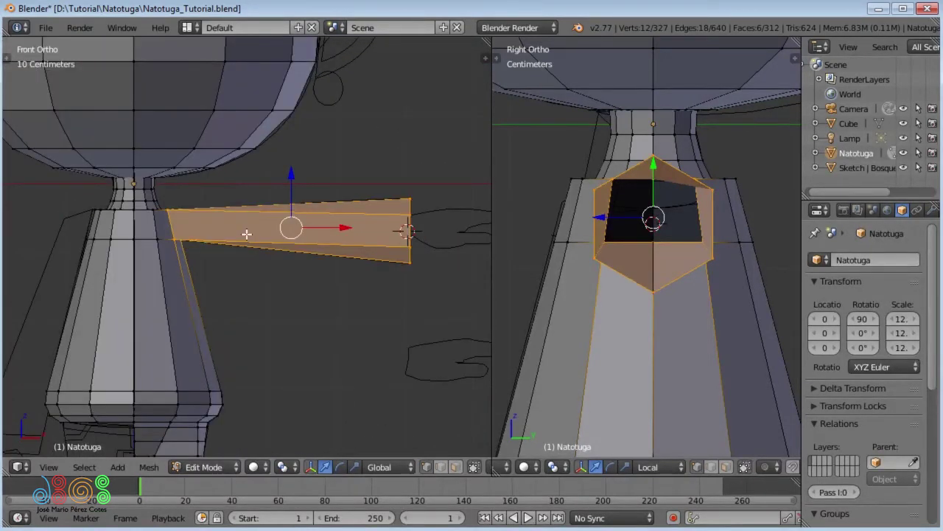
{"action": "key", "text": "ctrl+r"}
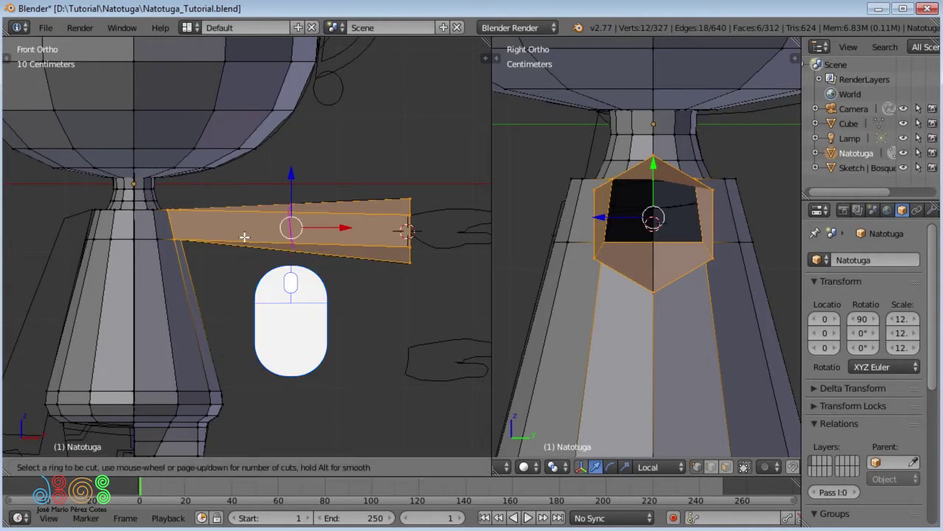
{"action": "left_click", "coordinate": [244, 237]}
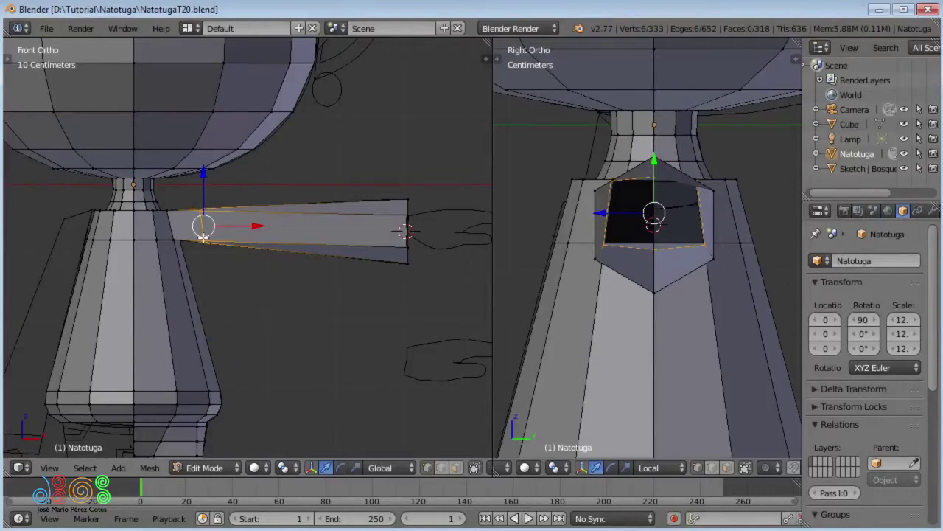
Step: Box-select the whole arm's faces in wireframe, then try a rotation and cancel it
{"action": "key", "text": "z"}
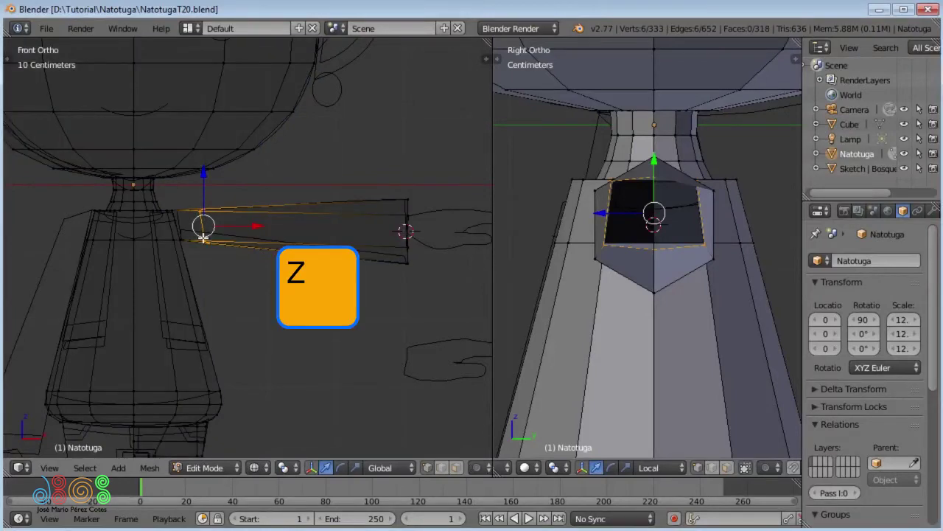
{"action": "scroll", "coordinate": [204, 239], "scroll_direction": "up", "scroll_amount": 2}
{"action": "scroll", "coordinate": [185, 243], "scroll_direction": "up", "scroll_amount": 1}
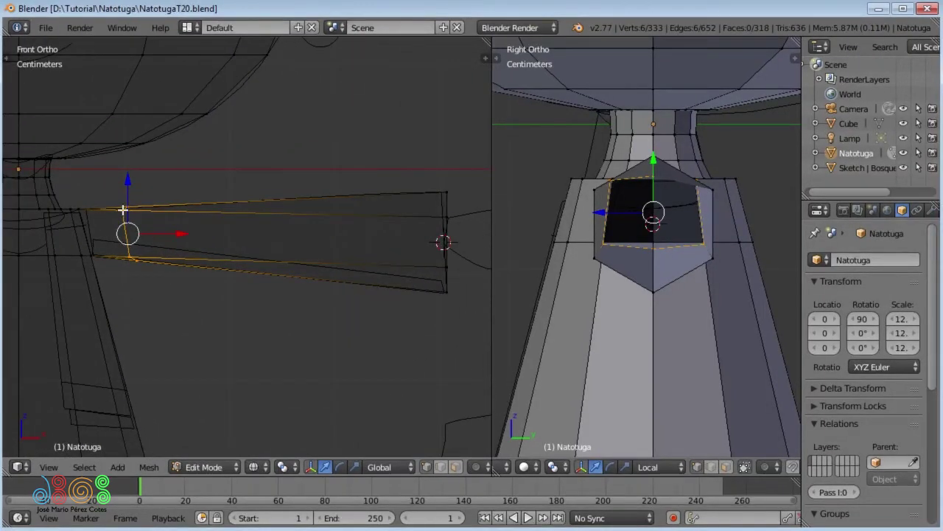
{"action": "key", "text": "b"}
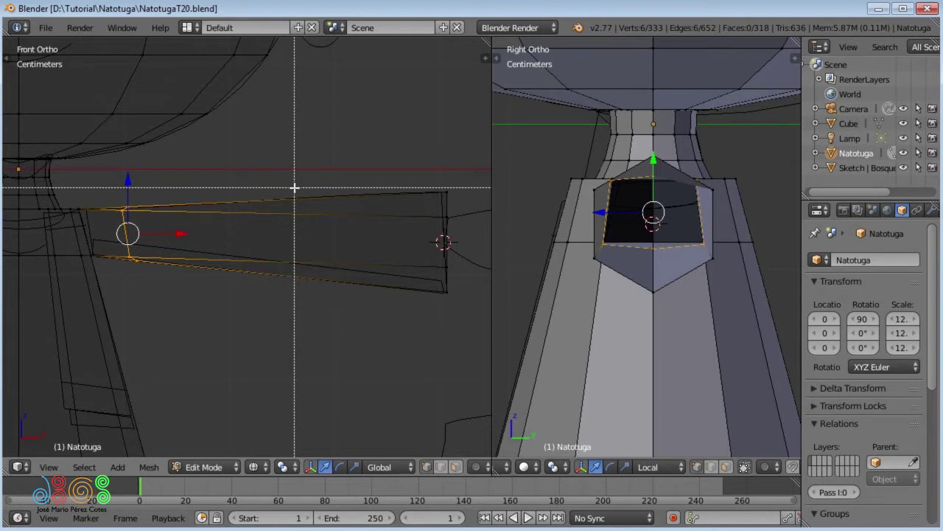
{"action": "left_click_drag", "start_coordinate": [300, 176], "coordinate": [461, 329]}
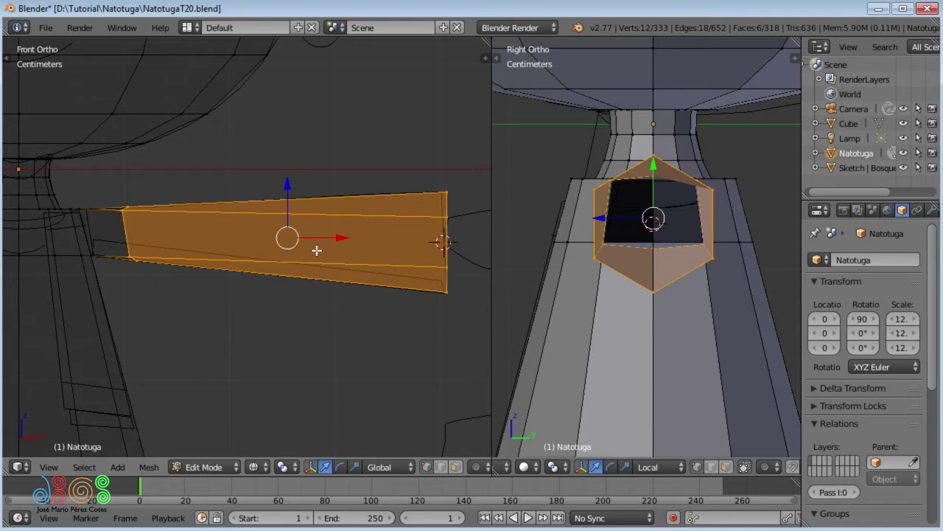
{"action": "key", "text": "r"}
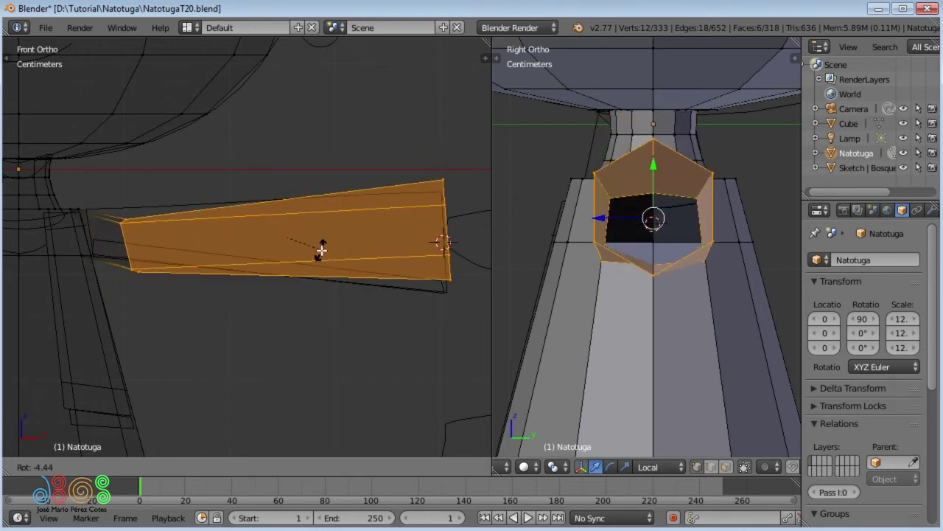
{"action": "right_click", "coordinate": [322, 255]}
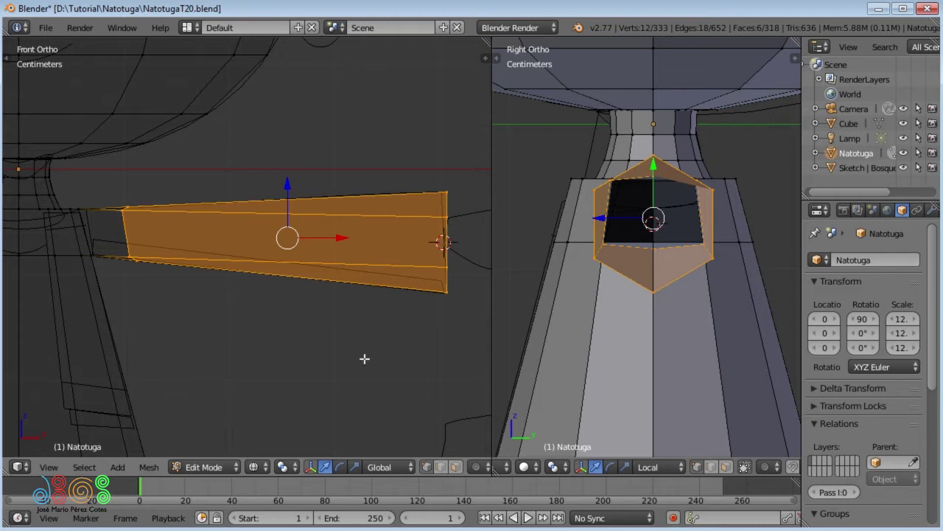
Step: Set the rotation pivot point to 3D Cursor, toggling via bounding box centre and back
{"action": "left_click", "coordinate": [289, 466]}
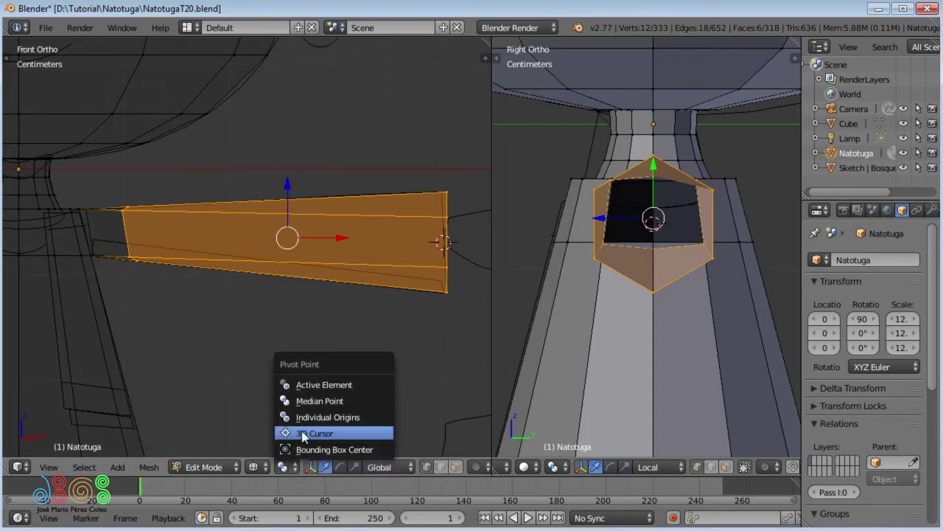
{"action": "left_click", "coordinate": [302, 433]}
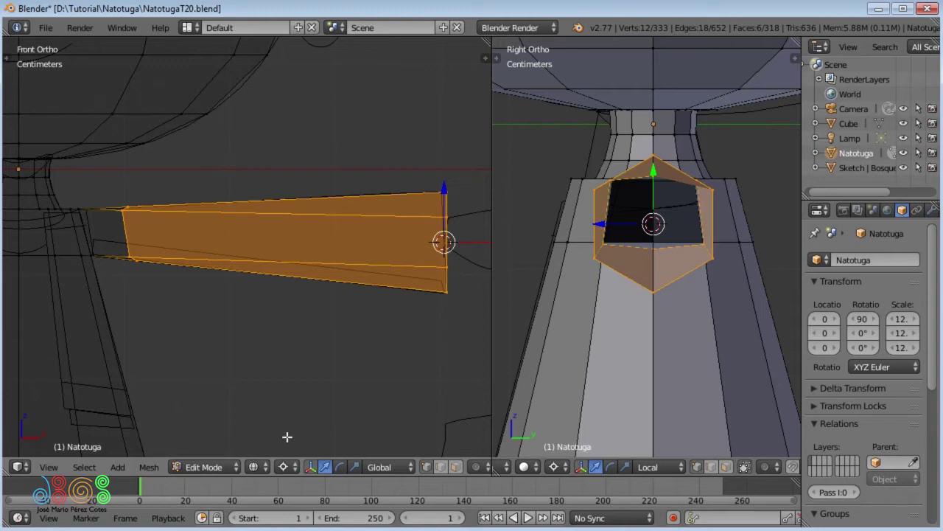
{"action": "key", "text": "comma"}
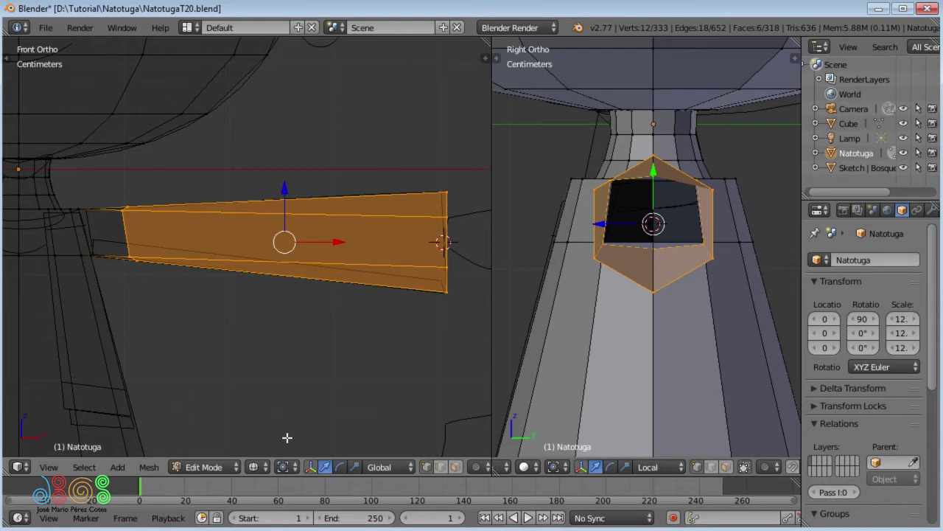
{"action": "key", "text": "period"}
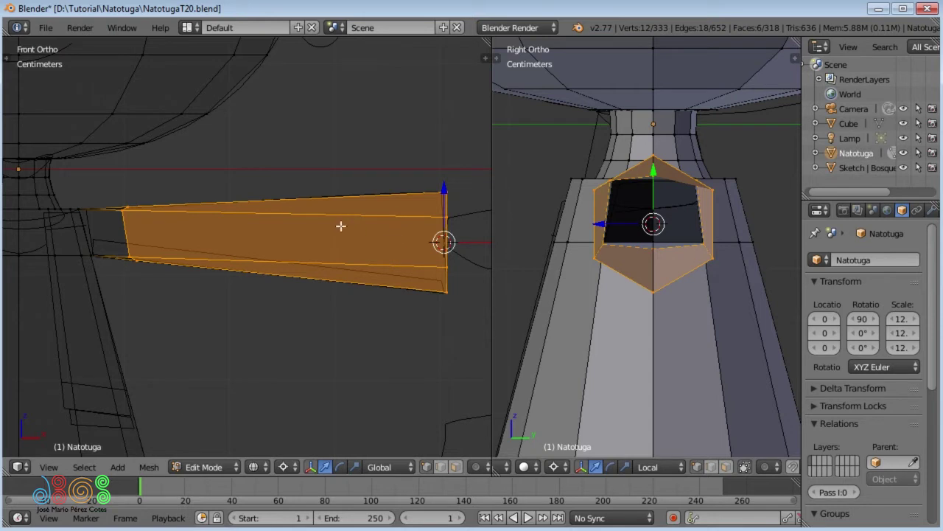
Step: Test-rotate the arm, cancel it, and place the 3D cursor at the arm's shoulder root
{"action": "key", "text": "r"}
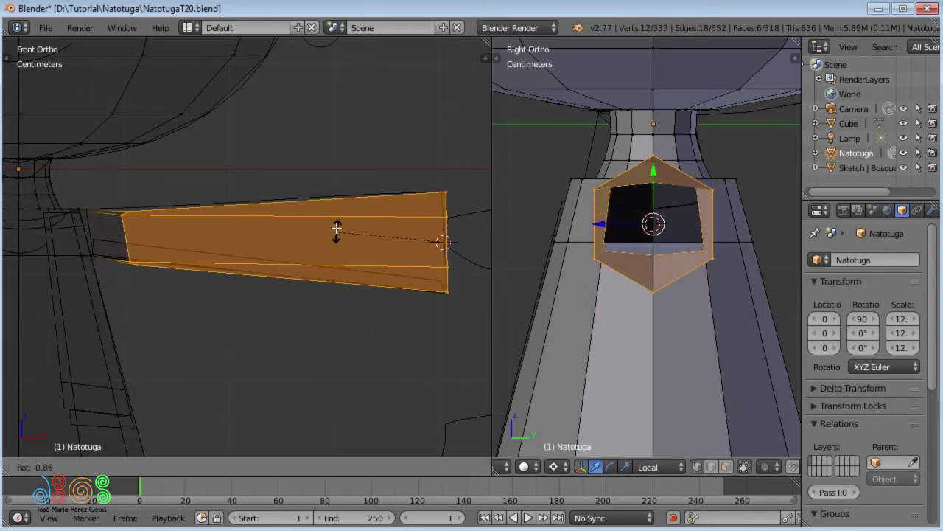
{"action": "key", "text": "Escape"}
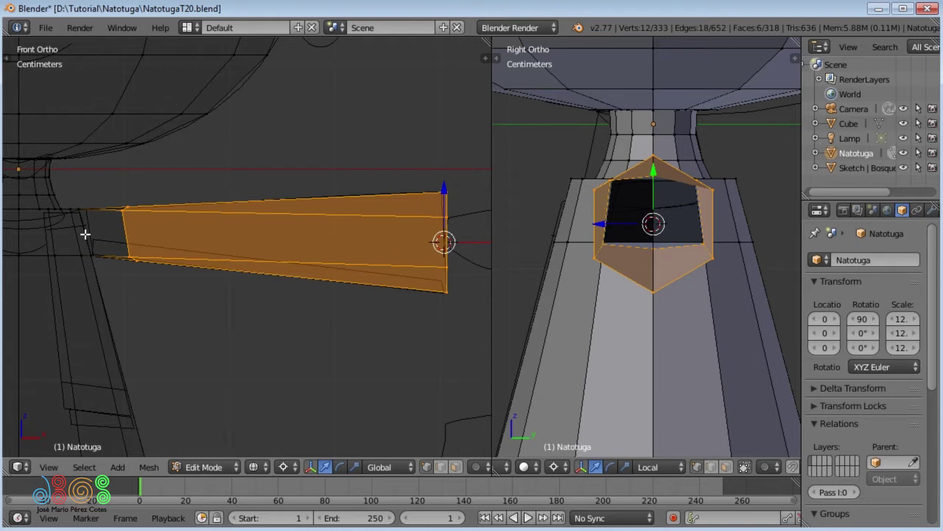
{"action": "left_click", "coordinate": [84, 234]}
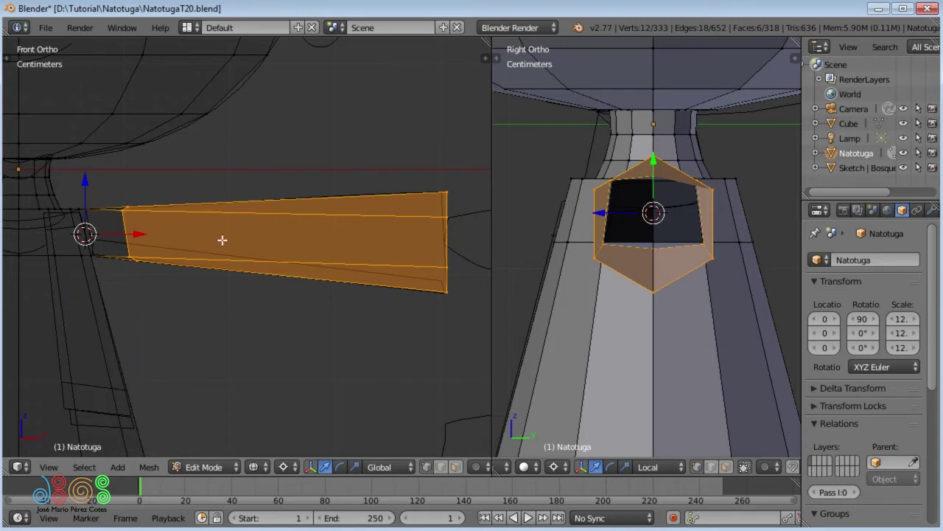
Step: Trial-swing the arm down about 64 degrees around the shoulder cursor
{"action": "key", "text": "r"}
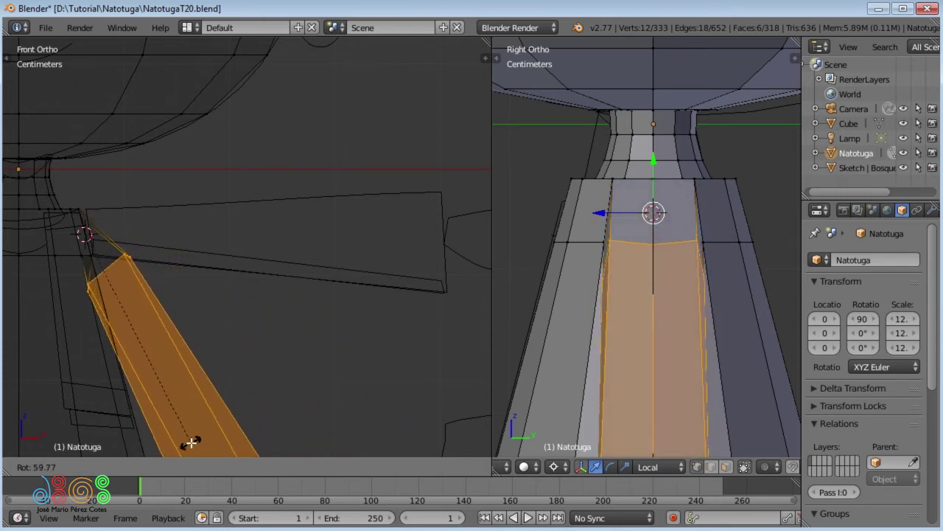
{"action": "left_click", "coordinate": [176, 450]}
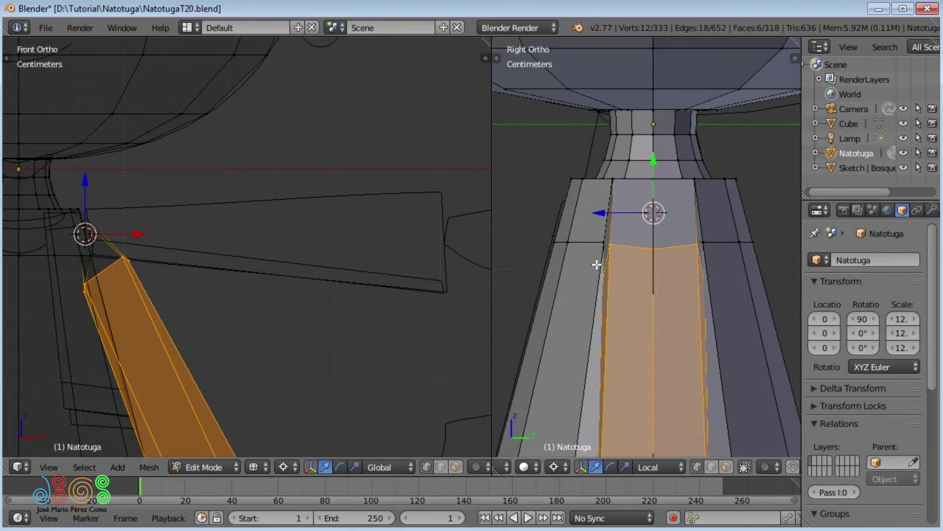
{"action": "right_click", "coordinate": [86, 287]}
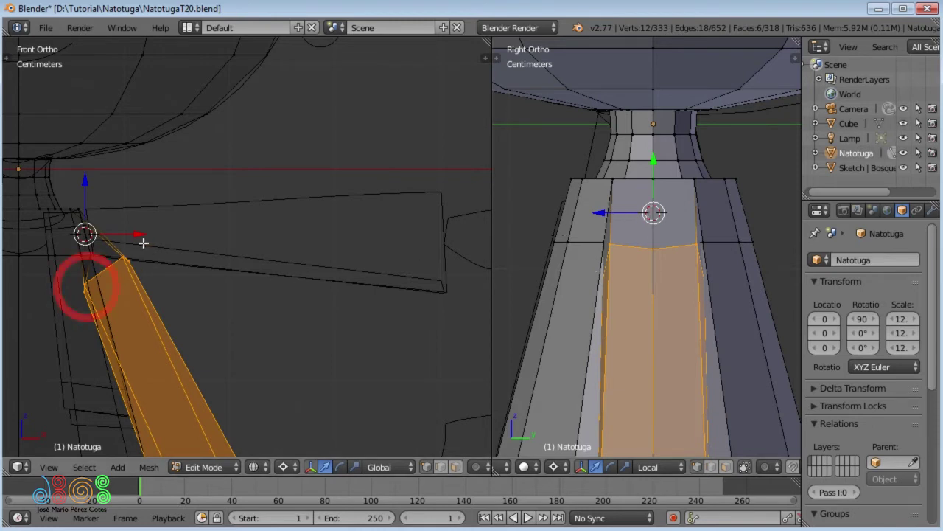
{"action": "key", "text": "z"}
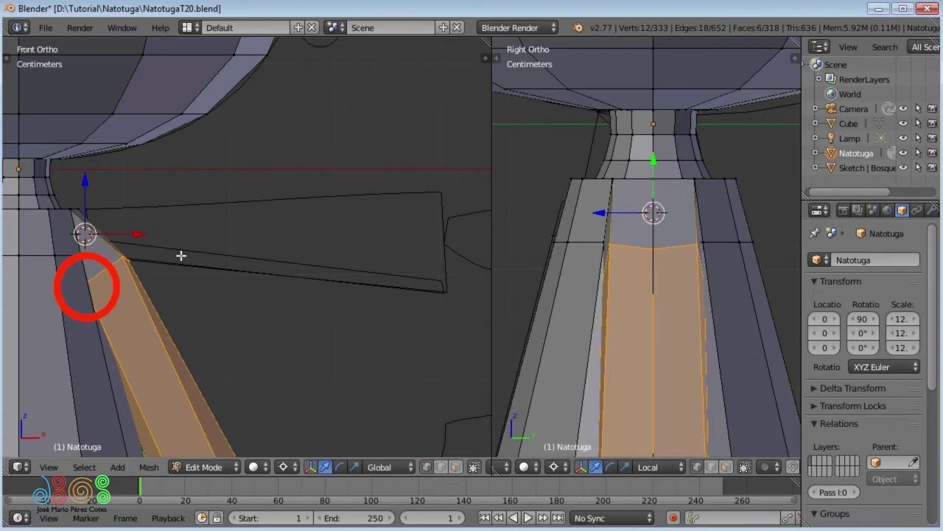
Step: Undo the swing so the arm stays horizontal, then select the edge loop under its root
{"action": "key", "text": "ctrl+z"}
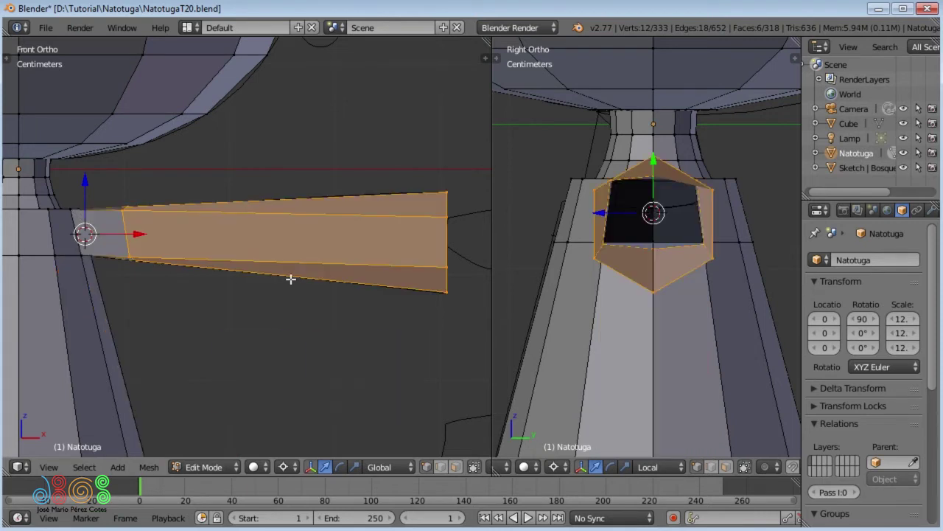
{"action": "key", "text": "z"}
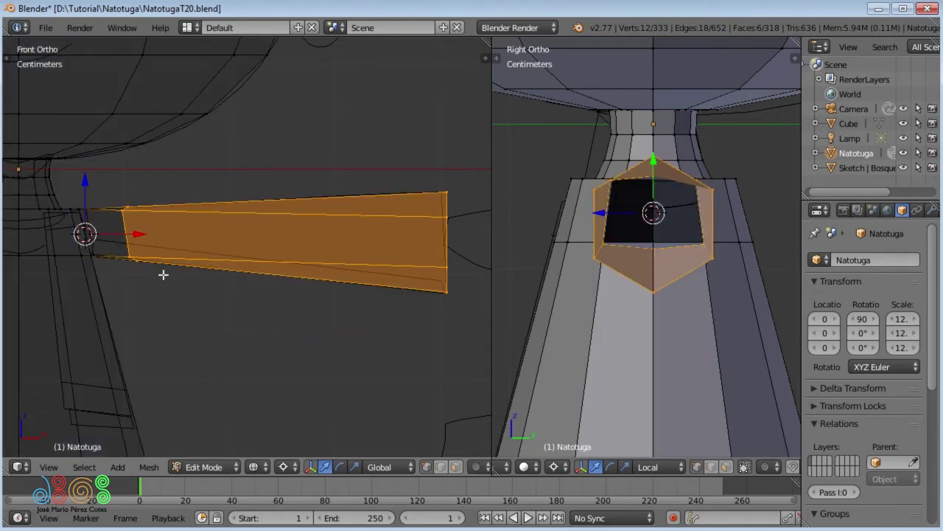
{"action": "mouse_move", "coordinate": [607, 287]}
{"action": "middle_mouse_down"}
{"action": "mouse_move", "coordinate": [613, 209]}
{"action": "mouse_move", "coordinate": [623, 210]}
{"action": "middle_mouse_up"}
{"action": "right_click", "coordinate": [622, 210], "text": "alt"}
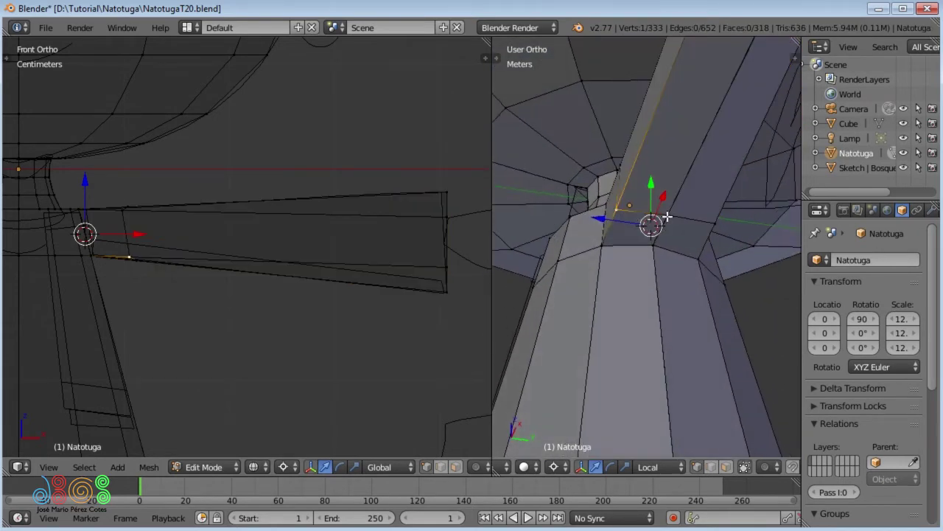
Step: Edge-slide the loop under the arm's root up to the shoulder, then select the whole mesh
{"action": "middle_click_drag", "start_coordinate": [649, 256], "coordinate": [648, 247]}
{"action": "key", "text": "ctrl+space"}
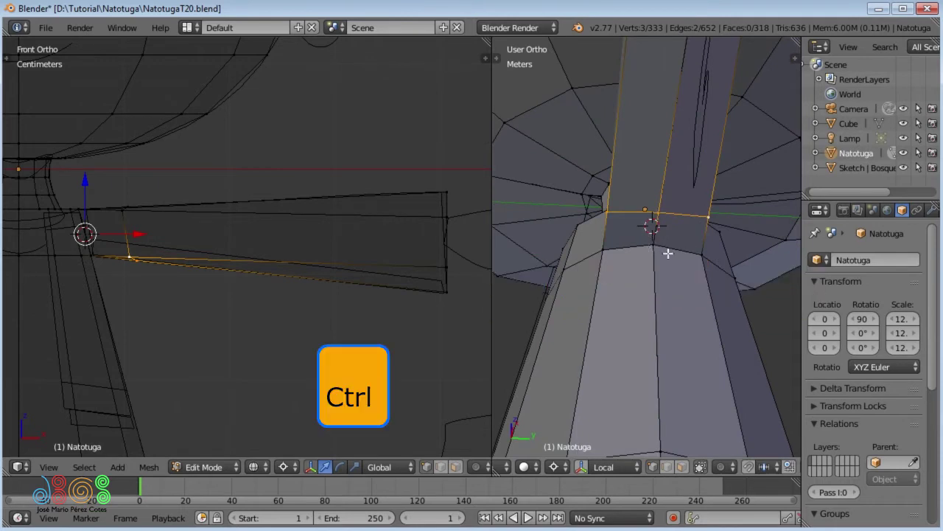
{"action": "key", "text": "ctrl+e"}
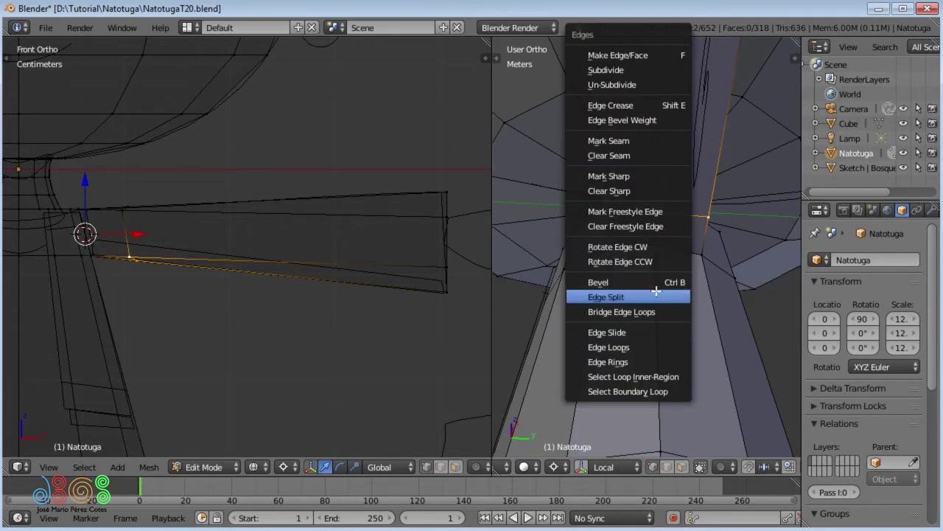
{"action": "left_click", "coordinate": [630, 329]}
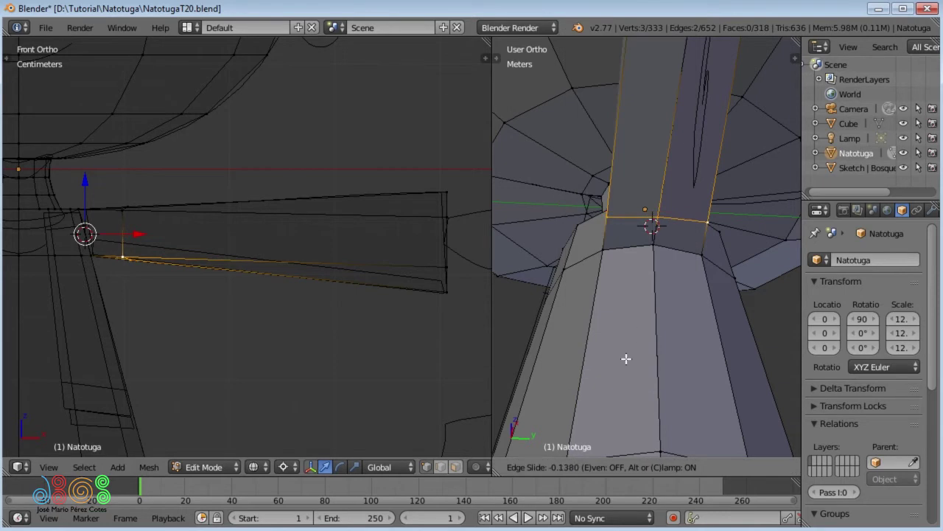
{"action": "left_click", "coordinate": [611, 163]}
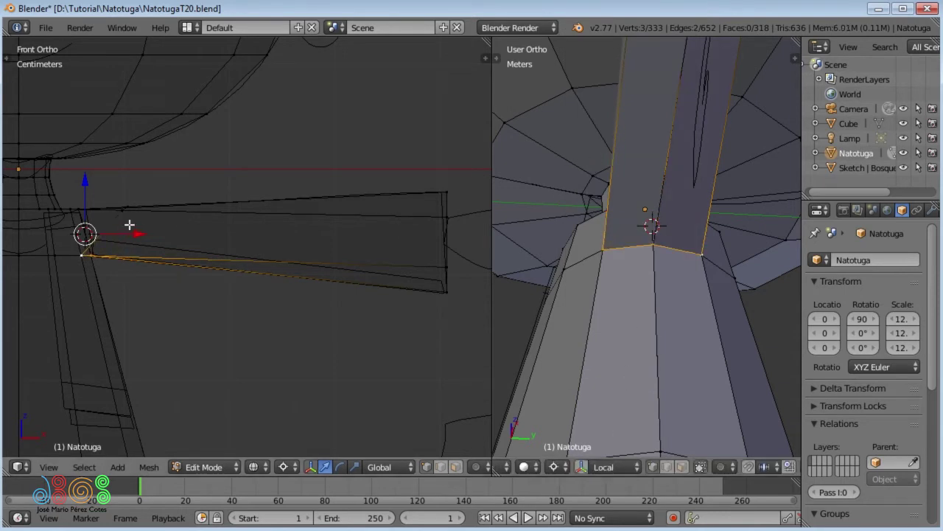
{"action": "key", "text": "z"}
{"action": "mouse_move", "coordinate": [659, 257]}
{"action": "middle_mouse_down"}
{"action": "mouse_move", "coordinate": [716, 321]}
{"action": "mouse_move", "coordinate": [743, 327]}
{"action": "middle_mouse_up"}
{"action": "key", "text": "a"}
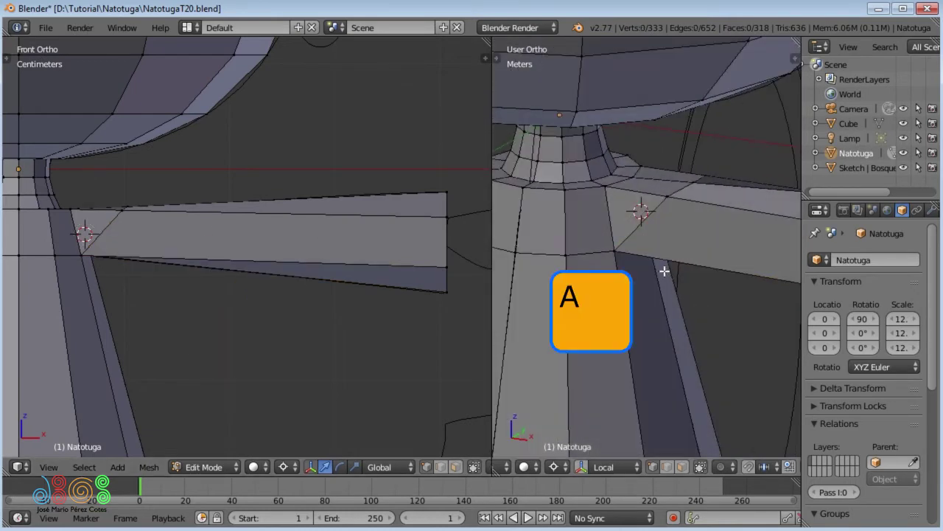
{"action": "key", "text": "a"}
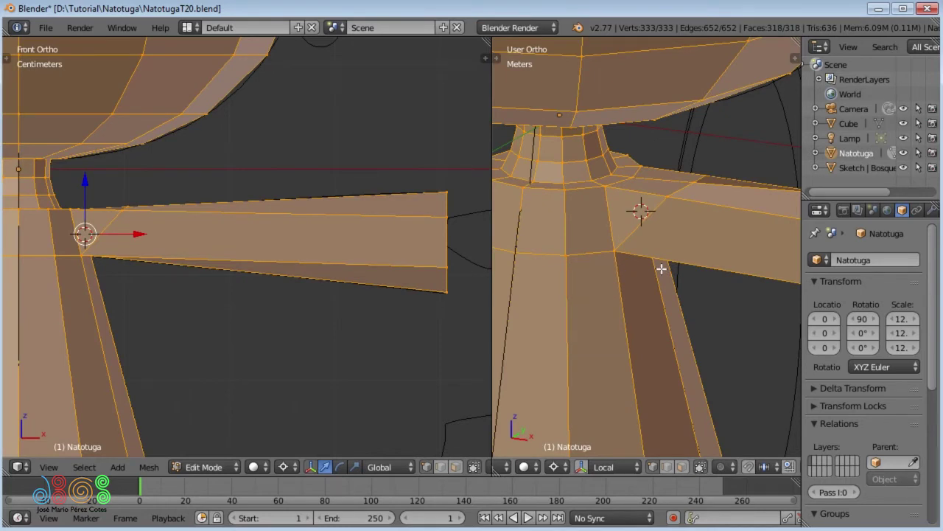
Step: Remove Doubles to merge 3 duplicate vertices, leaving 330 vertices and 316 faces
{"action": "key", "text": "w"}
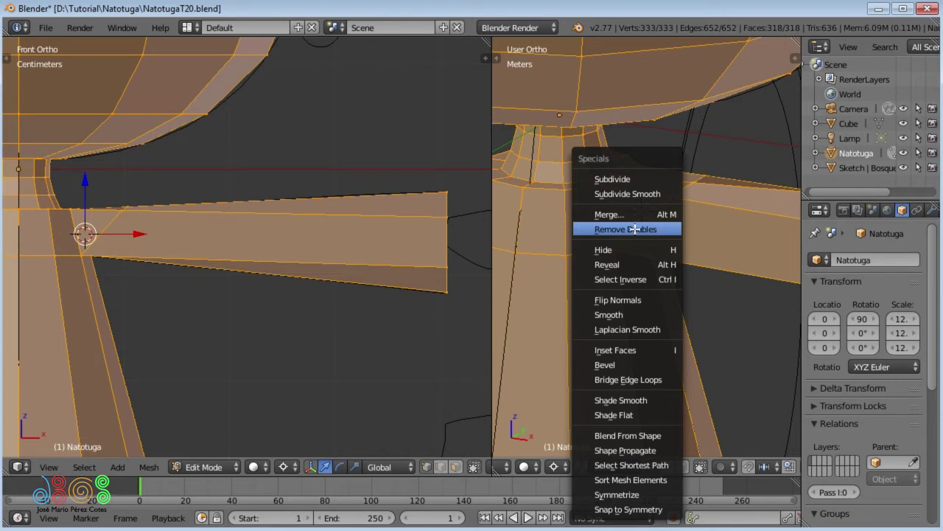
{"action": "left_click", "coordinate": [636, 230]}
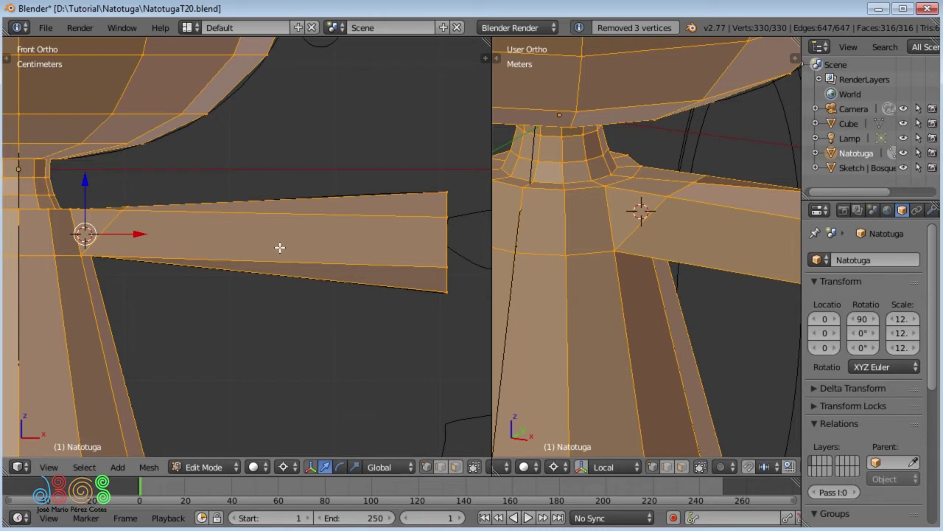
{"action": "key", "text": "a"}
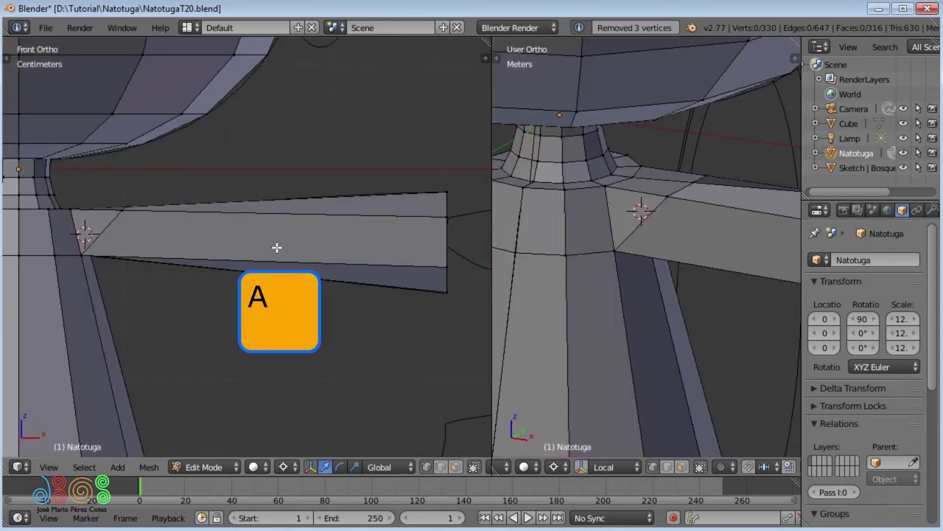
{"action": "key", "text": "z"}
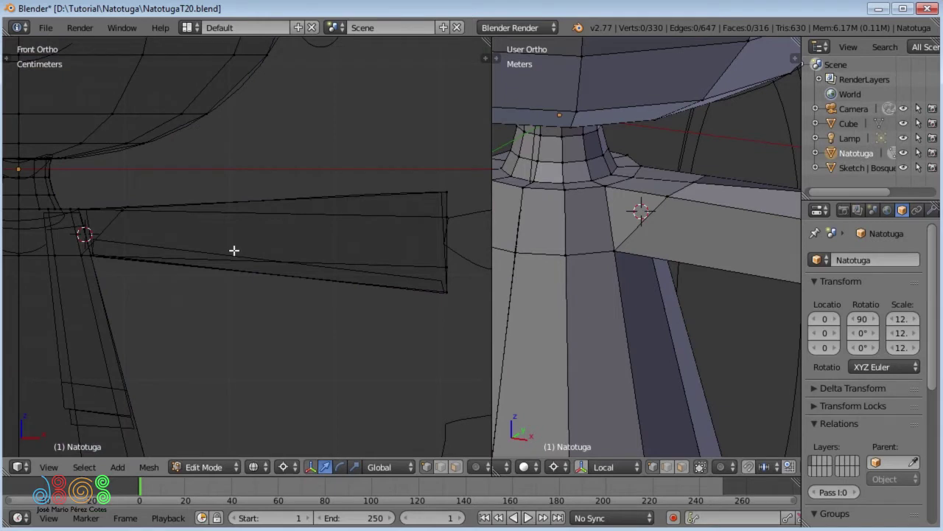
Step: Box-select the arm's faces and start rotating them around the shoulder
{"action": "key", "text": "b"}
{"action": "left_click_drag", "start_coordinate": [105, 172], "coordinate": [450, 319]}
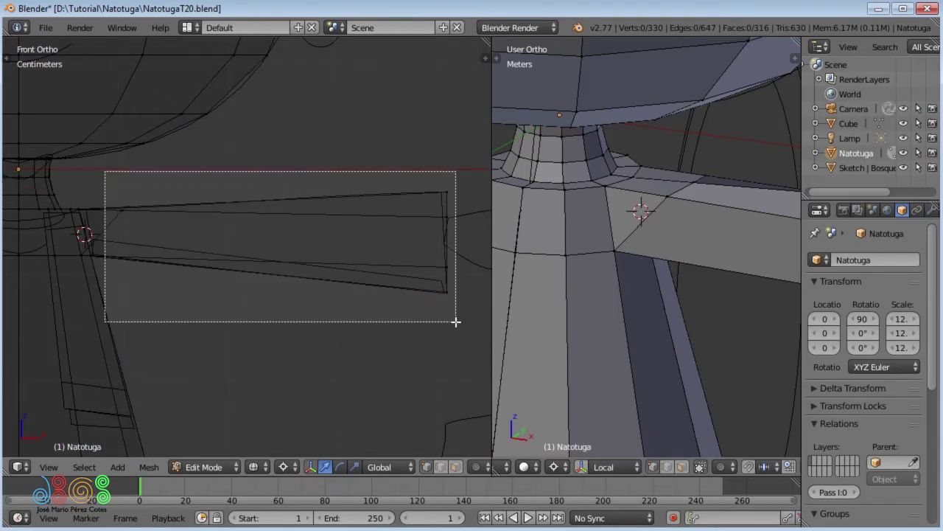
{"action": "left_click_drag", "start_coordinate": [450, 319], "coordinate": [455, 321]}
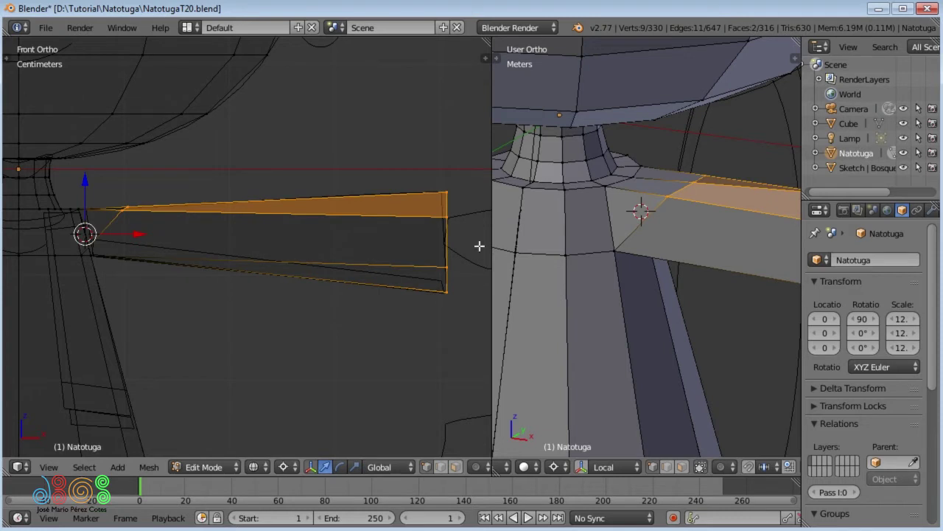
{"action": "key", "text": "r"}
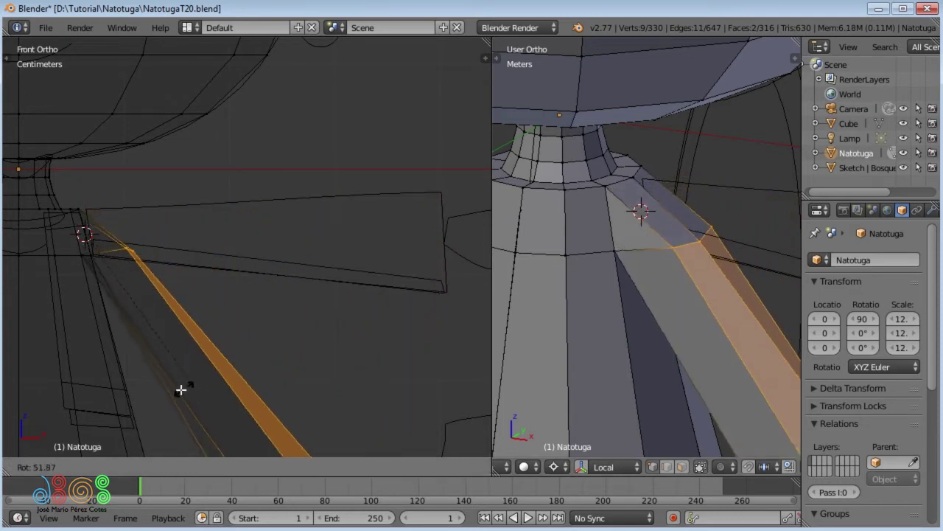
Step: Try a 66° downward arm swing, undo it back to the arm face selection, and begin a loop cut
{"action": "left_click", "coordinate": [152, 402]}
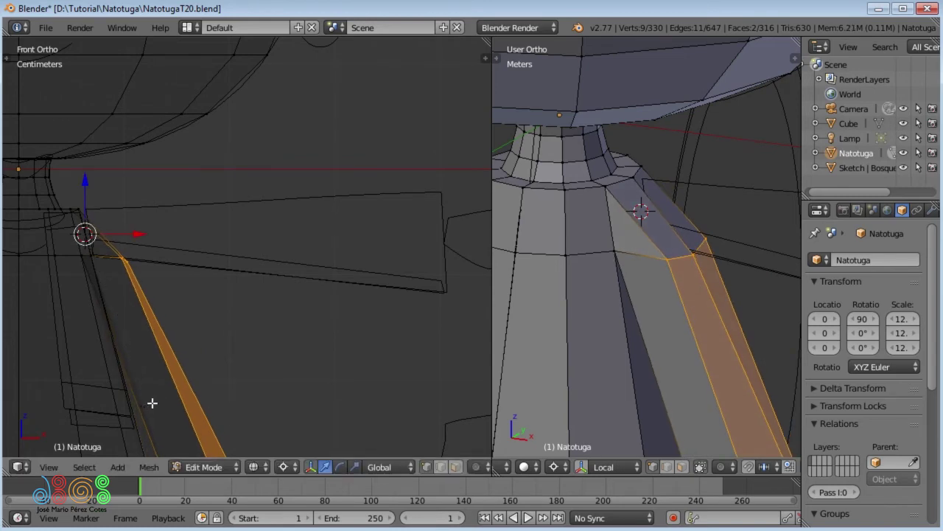
{"action": "middle_click_drag", "start_coordinate": [628, 286], "coordinate": [639, 226]}
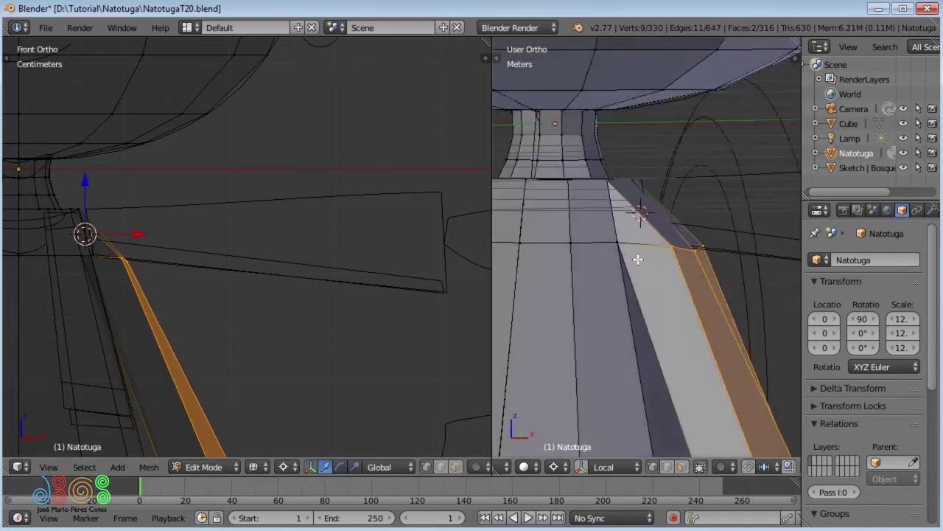
{"action": "mouse_move", "coordinate": [701, 251]}
{"action": "middle_mouse_down"}
{"action": "mouse_move", "coordinate": [609, 268]}
{"action": "mouse_move", "coordinate": [664, 255]}
{"action": "middle_mouse_up"}
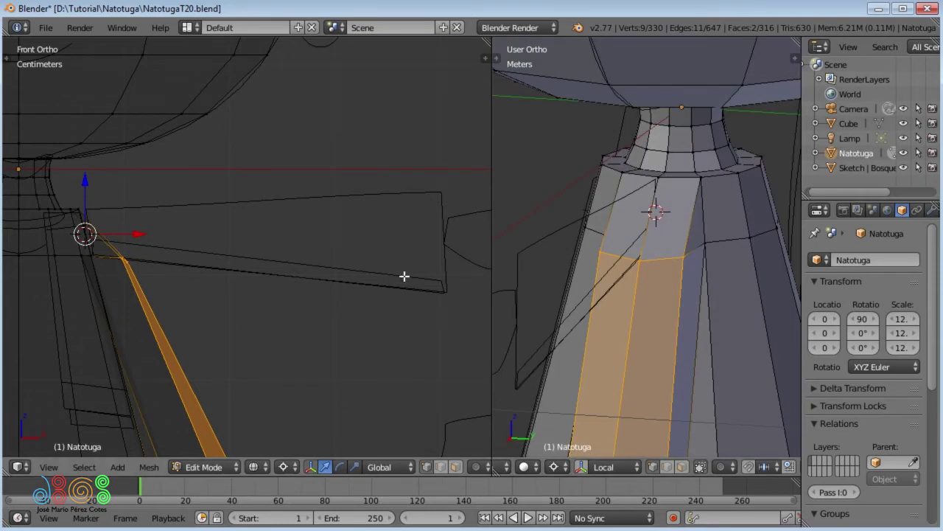
{"action": "key", "text": "ctrl+z"}
{"action": "mouse_move", "coordinate": [607, 253]}
{"action": "middle_mouse_down"}
{"action": "mouse_move", "coordinate": [706, 246]}
{"action": "mouse_move", "coordinate": [652, 213]}
{"action": "middle_mouse_up"}
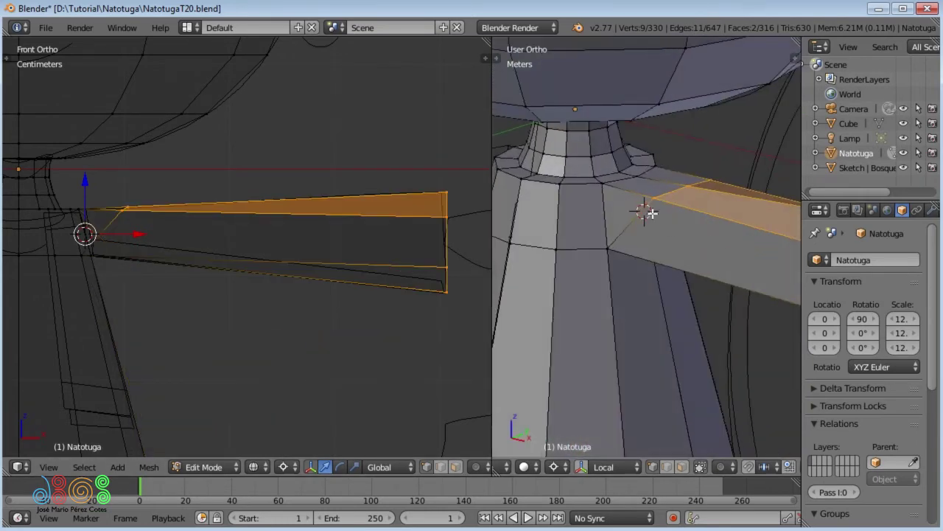
{"action": "key", "text": "ctrl+r"}
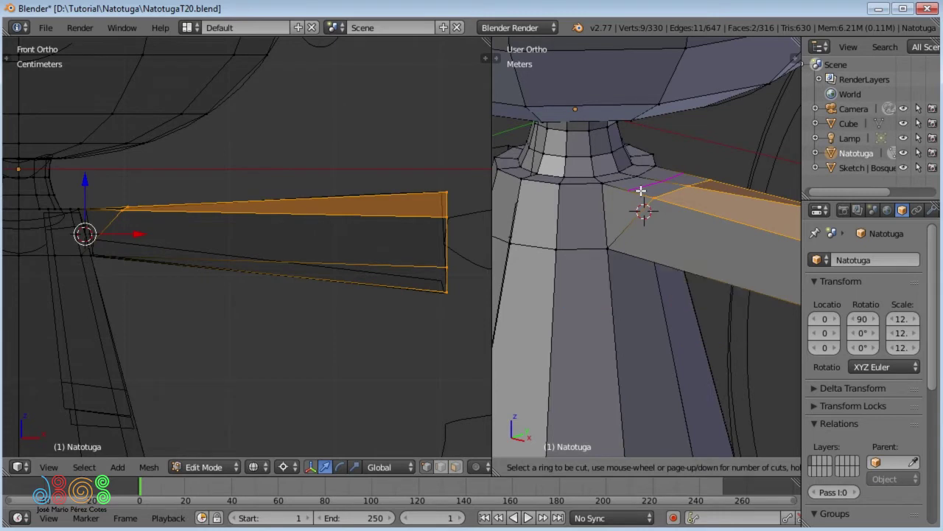
Step: Add an edge loop near the arm's base, box-select the arm, and start rotating it down
{"action": "left_click", "coordinate": [641, 191]}
{"action": "right_click", "coordinate": [643, 192]}
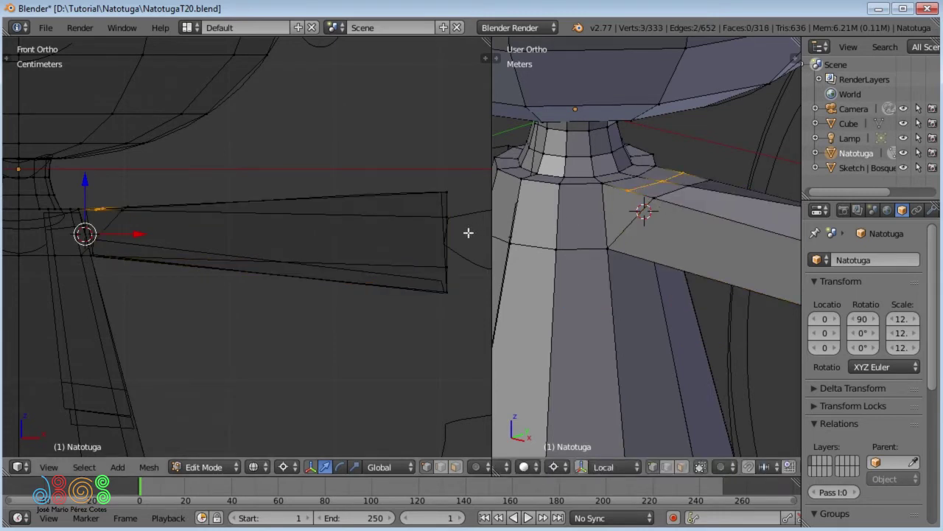
{"action": "key", "text": "b"}
{"action": "left_click_drag", "start_coordinate": [111, 177], "coordinate": [461, 338]}
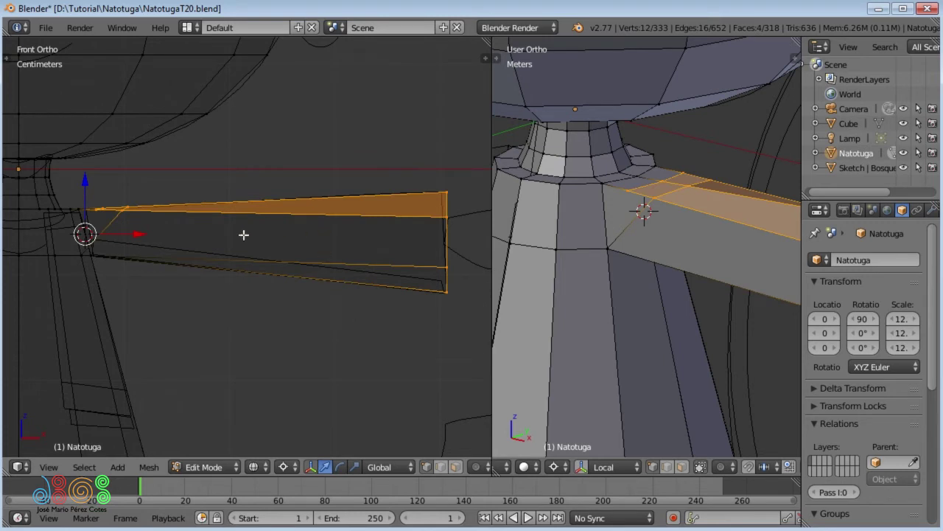
{"action": "key", "text": "r"}
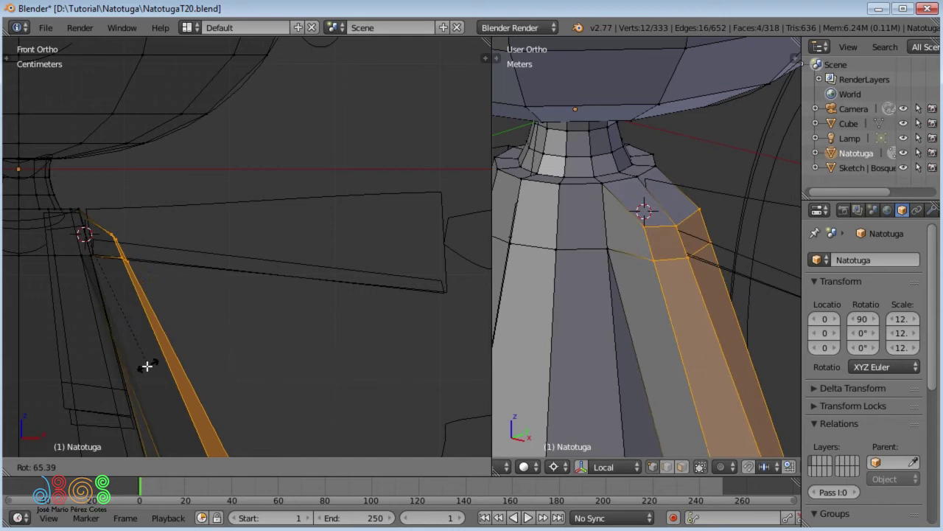
Step: Confirm the downward arm swing, then undo it
{"action": "left_click", "coordinate": [137, 373]}
{"action": "mouse_move", "coordinate": [680, 261]}
{"action": "middle_mouse_down"}
{"action": "mouse_move", "coordinate": [582, 244]}
{"action": "mouse_move", "coordinate": [671, 226]}
{"action": "middle_mouse_up"}
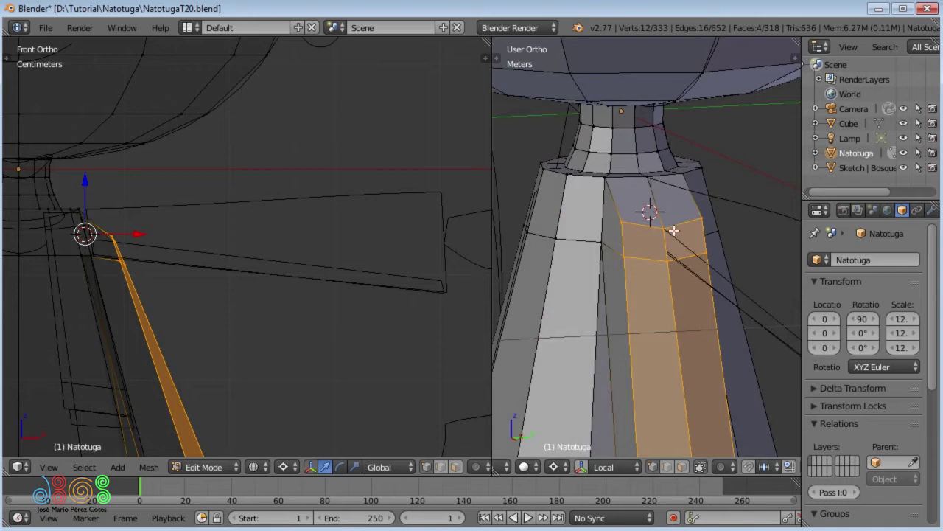
{"action": "key", "text": "ctrl+z"}
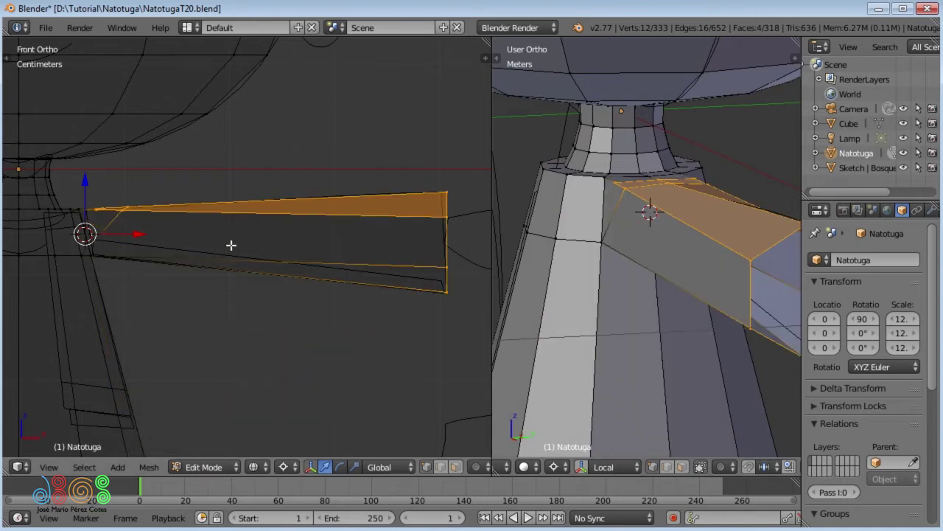
{"action": "mouse_move", "coordinate": [605, 217]}
{"action": "middle_mouse_down"}
{"action": "mouse_move", "coordinate": [696, 258]}
{"action": "mouse_move", "coordinate": [625, 282]}
{"action": "mouse_move", "coordinate": [617, 232]}
{"action": "middle_mouse_up"}
Step: Nudge a root vertex along X, then rotate the box-selected arm down about 67°
{"action": "right_click", "coordinate": [604, 199]}
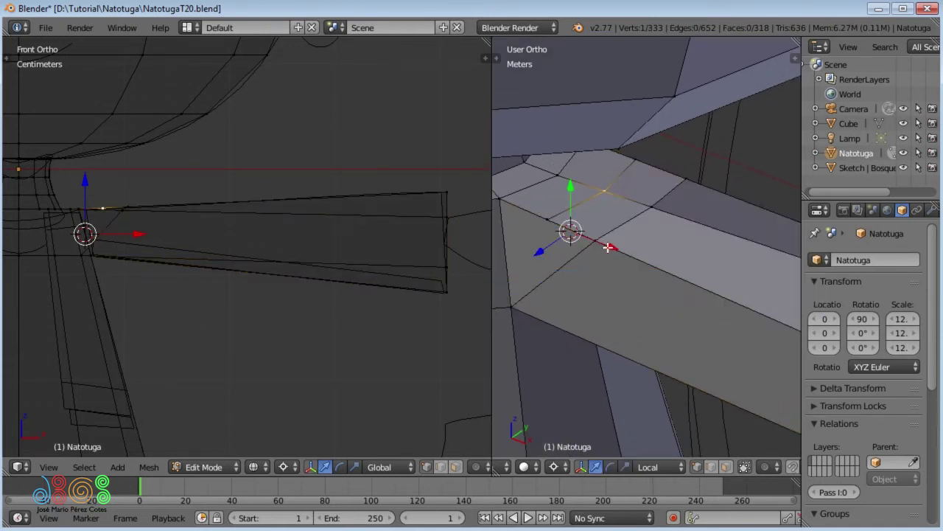
{"action": "left_click_drag", "start_coordinate": [606, 249], "coordinate": [583, 238]}
{"action": "key", "text": "b"}
{"action": "left_click_drag", "start_coordinate": [119, 189], "coordinate": [463, 304]}
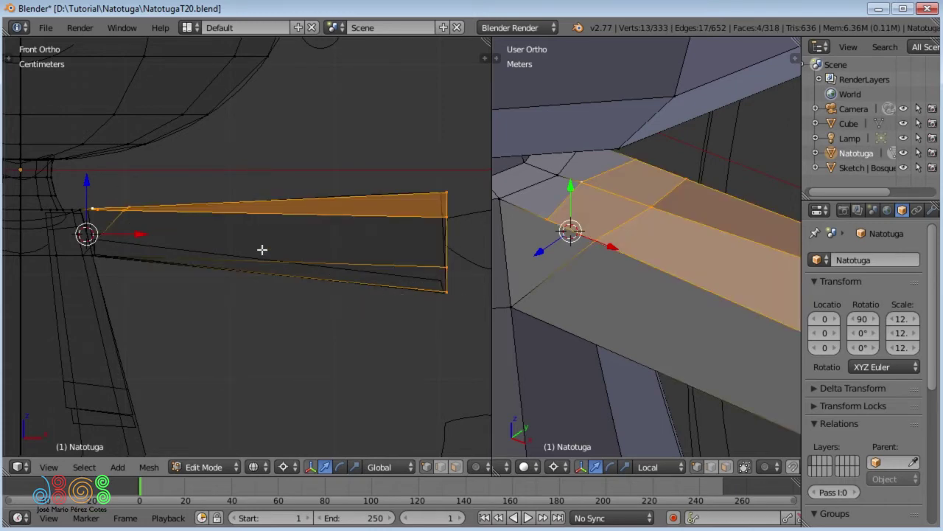
{"action": "key", "text": "r"}
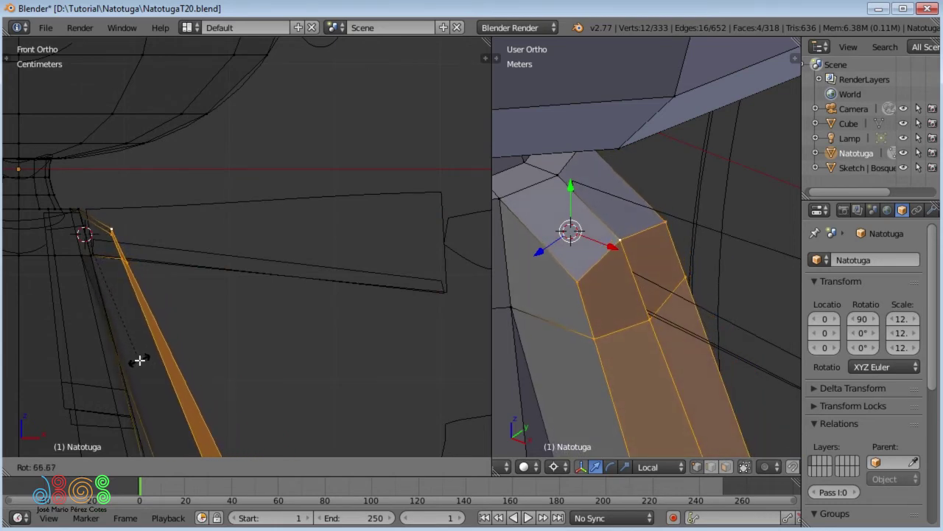
{"action": "left_click", "coordinate": [140, 360]}
Step: Undo the arm rotation so the arm lies horizontal again
{"action": "key", "text": "z"}
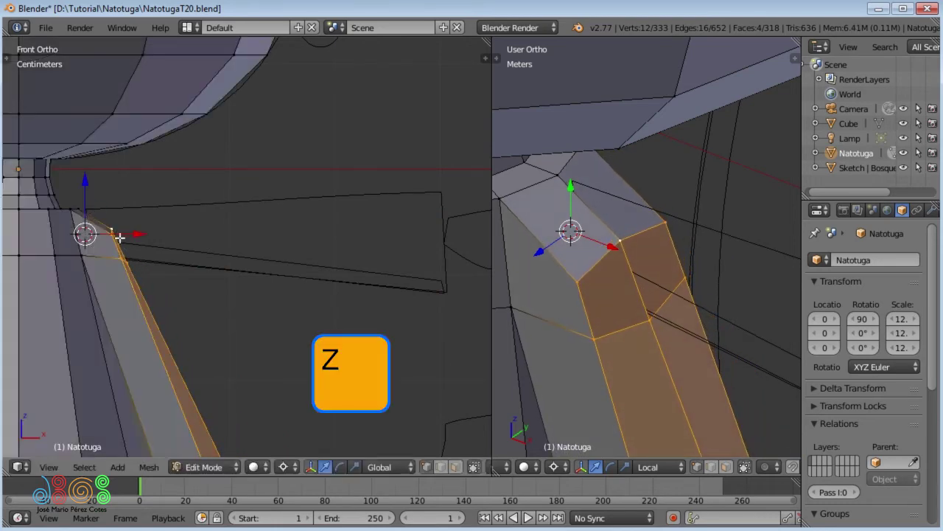
{"action": "mouse_move", "coordinate": [602, 270]}
{"action": "middle_mouse_down"}
{"action": "mouse_move", "coordinate": [601, 310]}
{"action": "mouse_move", "coordinate": [560, 324]}
{"action": "middle_mouse_up"}
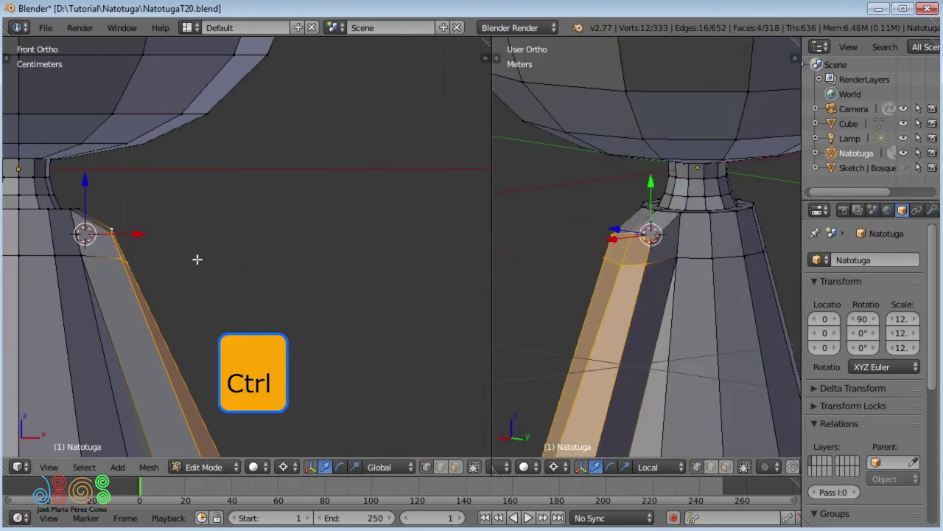
{"action": "key", "text": "ctrl+z"}
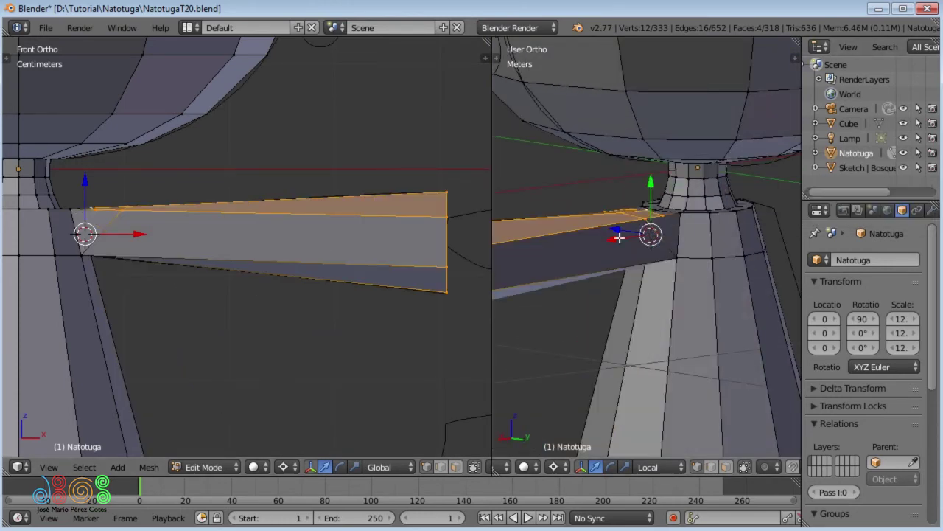
{"action": "key", "text": "z"}
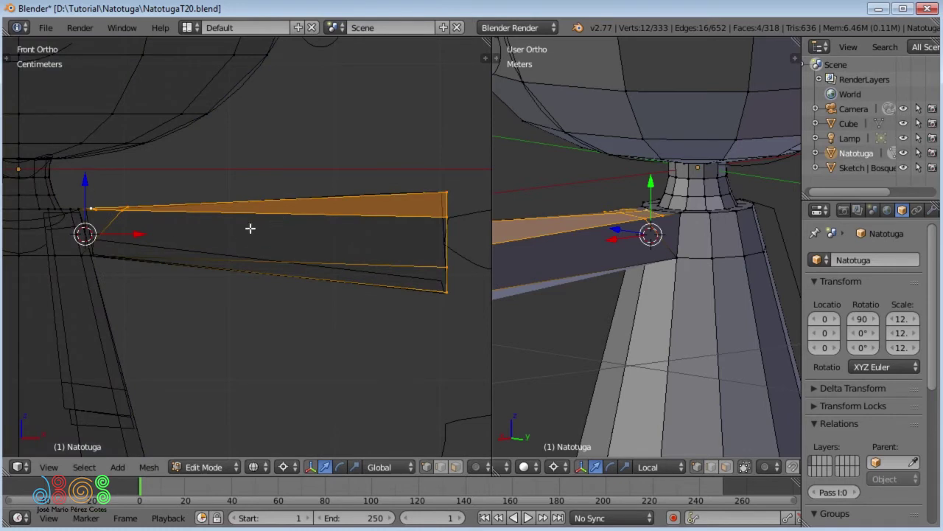
Step: Save the file as NatotugaT21.blend
{"action": "key", "text": "ctrl+shift+s"}
{"action": "key", "text": "KP_Add"}
{"action": "key", "text": "Return"}
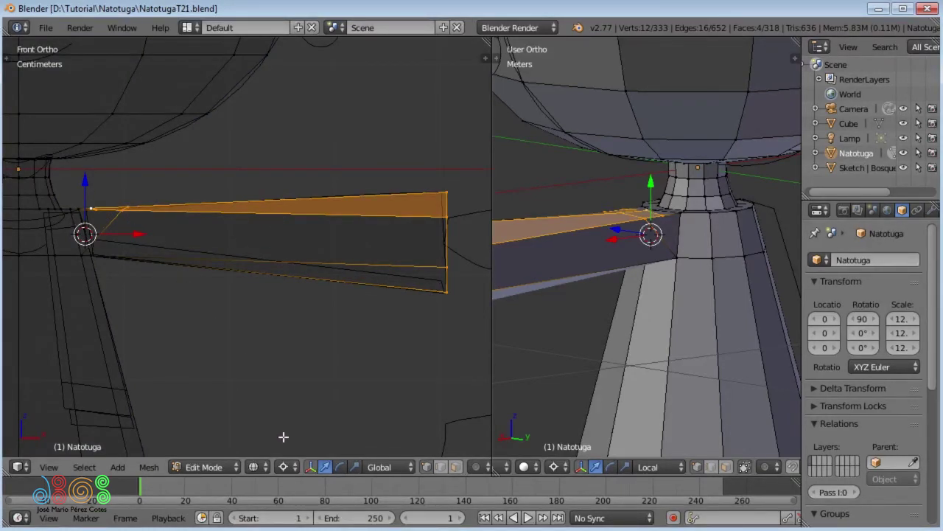
Step: Set the pivot point to Median Point
{"action": "left_click", "coordinate": [289, 467]}
{"action": "key", "text": "ctrl"}
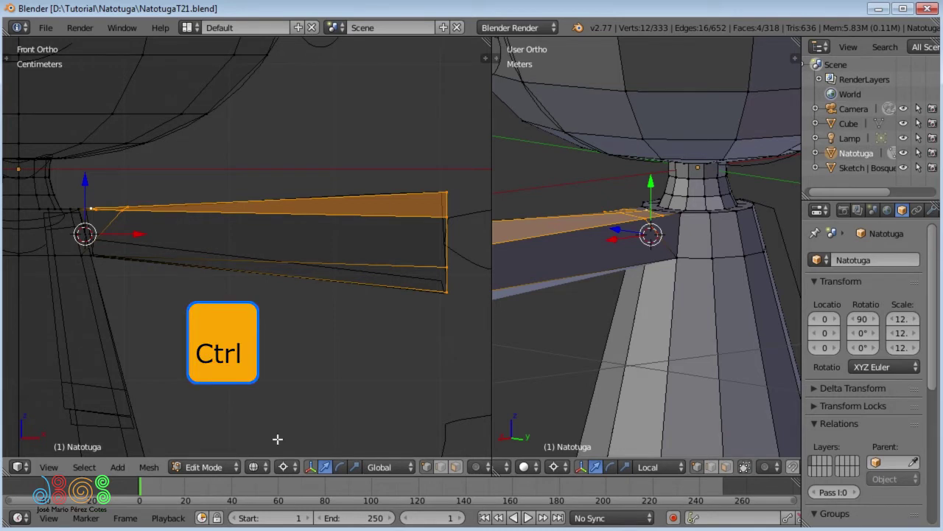
{"action": "key", "text": "ctrl+comma"}
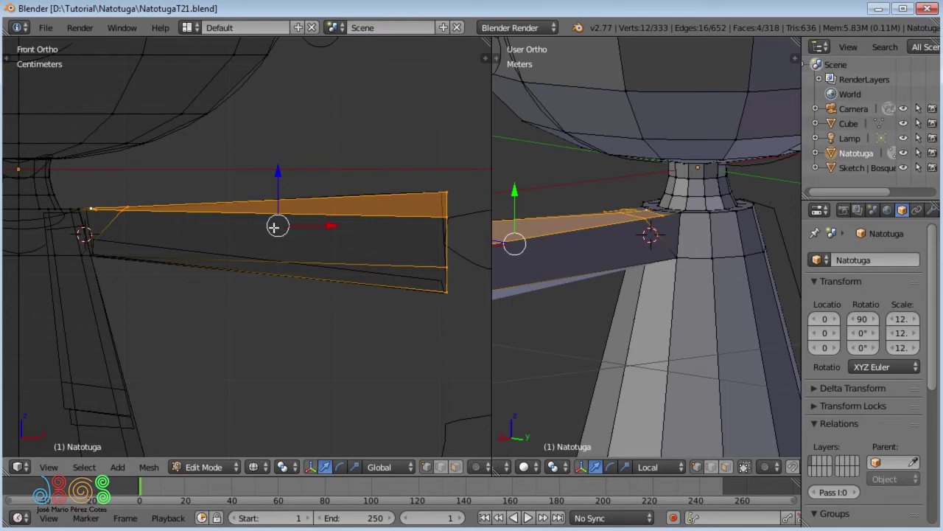
Step: Start a loop cut across the arm with 3 cuts
{"action": "key", "text": "ctrl"}
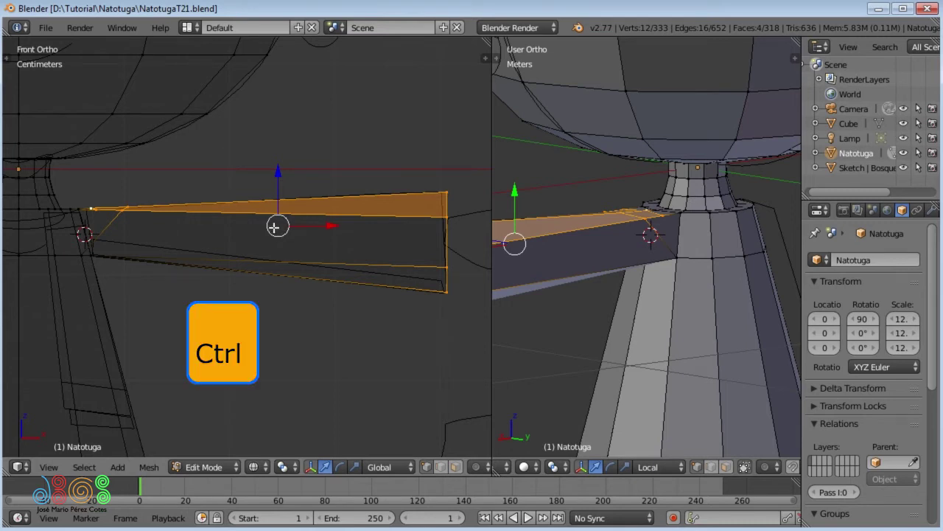
{"action": "key", "text": "ctrl+r"}
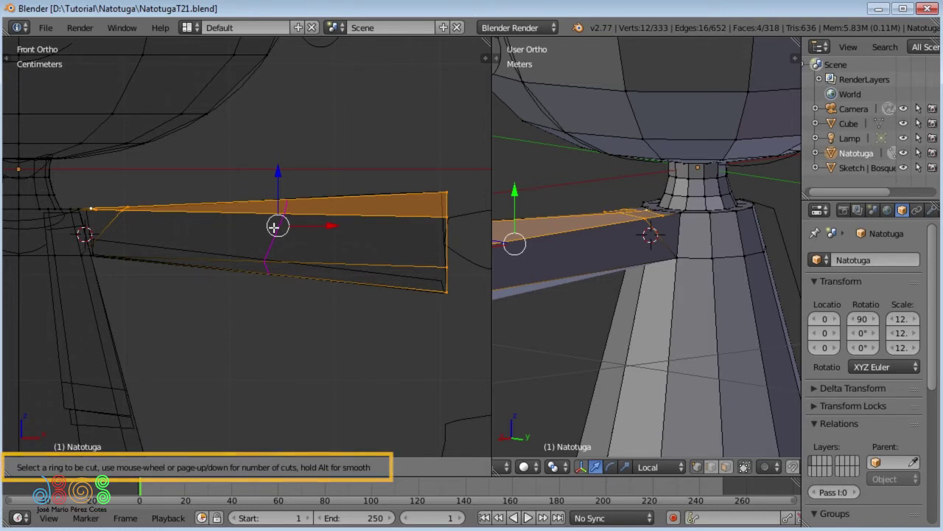
{"action": "key", "text": "3"}
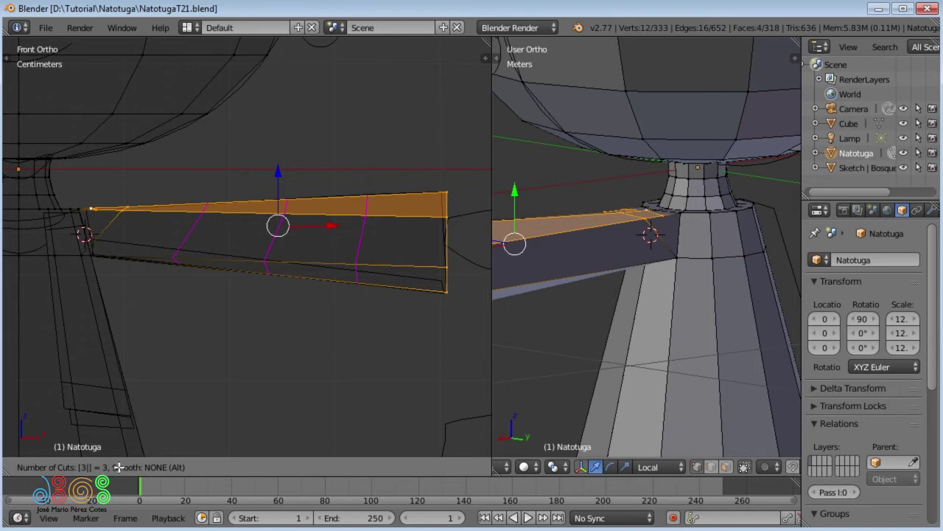
{"action": "type", "text": "2"}
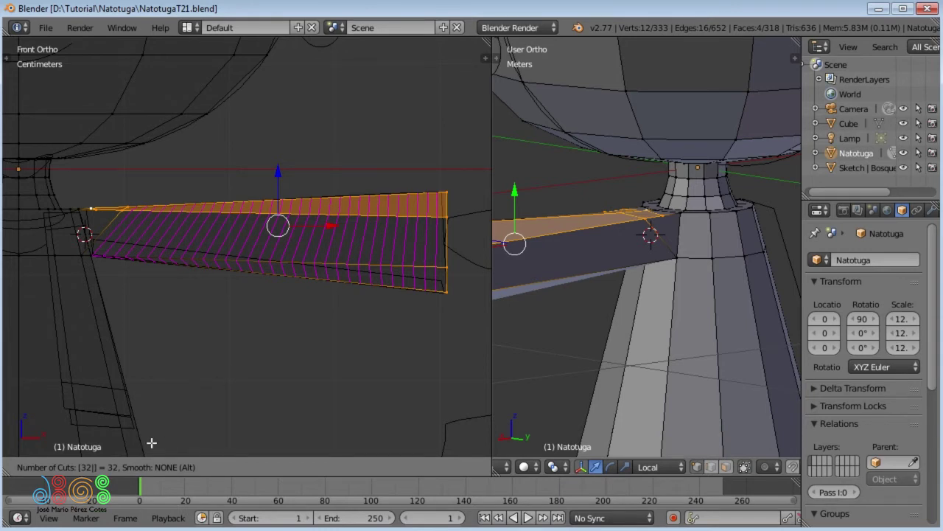
{"action": "key", "text": "BackSpace"}
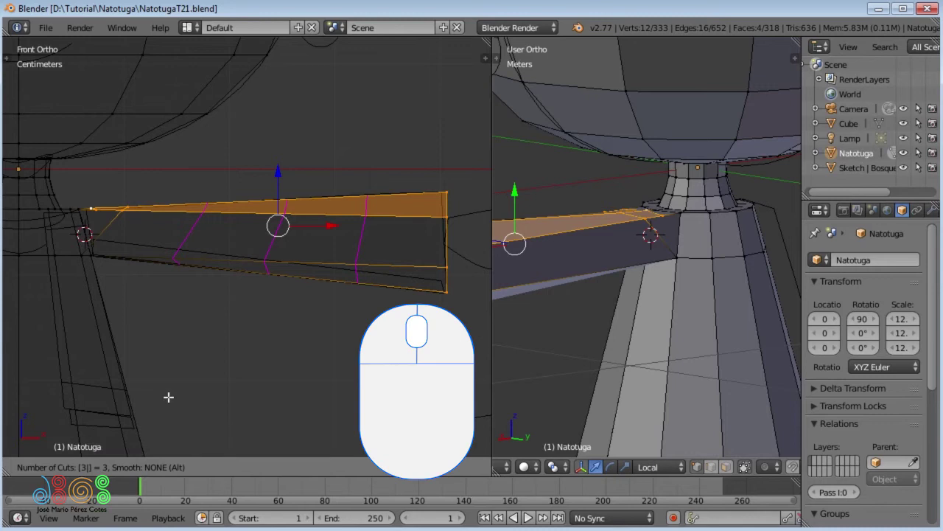
{"action": "scroll", "coordinate": [168, 398], "scroll_direction": "up", "scroll_amount": 3}
{"action": "scroll", "coordinate": [169, 402], "scroll_direction": "up", "scroll_amount": 3}
{"action": "scroll", "coordinate": [169, 404], "scroll_direction": "up", "scroll_amount": 4}
{"action": "scroll", "coordinate": [169, 408], "scroll_direction": "up", "scroll_amount": 3}
{"action": "scroll", "coordinate": [168, 409], "scroll_direction": "up", "scroll_amount": 2}
{"action": "scroll", "coordinate": [160, 400], "scroll_direction": "up", "scroll_amount": 1}
{"action": "scroll", "coordinate": [165, 405], "scroll_direction": "down", "scroll_amount": 1}
{"action": "scroll", "coordinate": [131, 465], "scroll_direction": "down", "scroll_amount": 2}
{"action": "scroll", "coordinate": [130, 464], "scroll_direction": "down", "scroll_amount": 4}
{"action": "scroll", "coordinate": [132, 461], "scroll_direction": "down", "scroll_amount": 5}
{"action": "scroll", "coordinate": [130, 458], "scroll_direction": "down", "scroll_amount": 3}
{"action": "scroll", "coordinate": [133, 453], "scroll_direction": "down", "scroll_amount": 2}
{"action": "scroll", "coordinate": [140, 450], "scroll_direction": "down", "scroll_amount": 1}
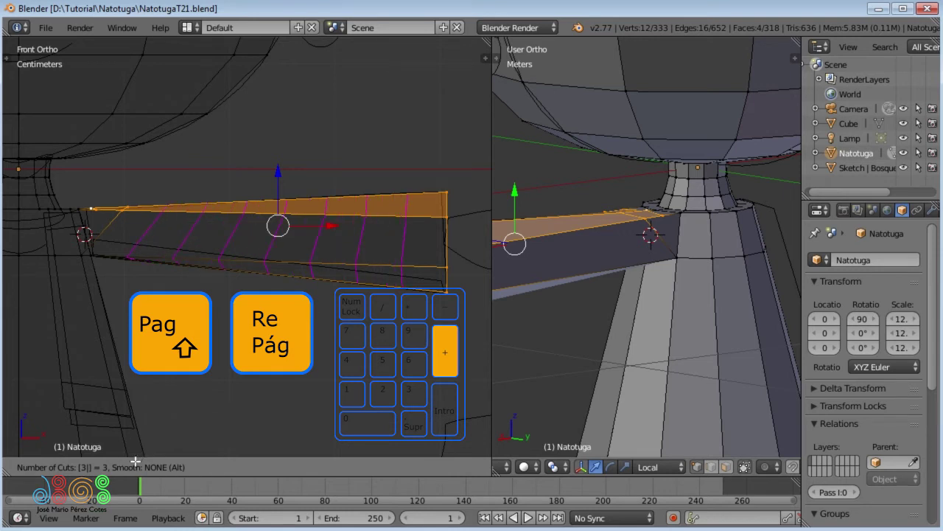
{"action": "key", "text": "Page_Up"}
{"action": "key", "text": "Page_Up"}
{"action": "key", "text": "Page_Up"}
{"action": "key", "text": "Page_Down"}
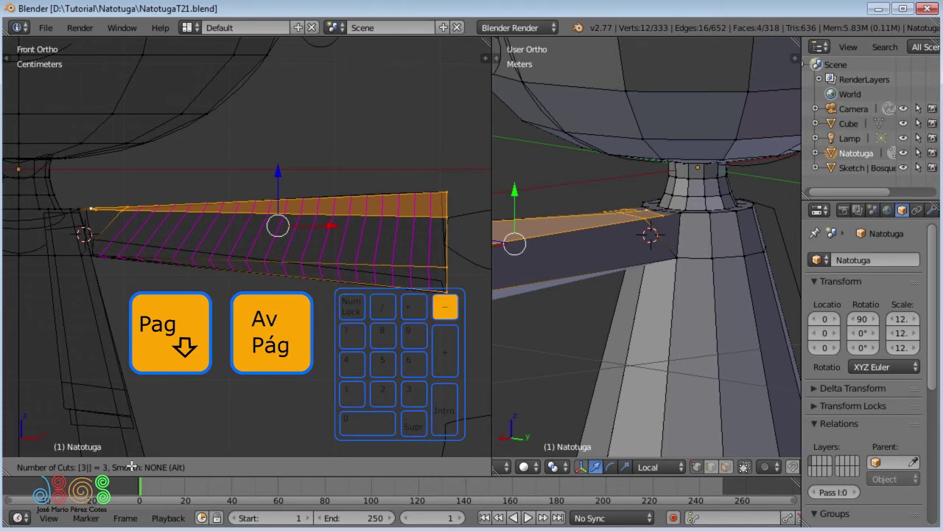
{"action": "key", "text": "Page_Down"}
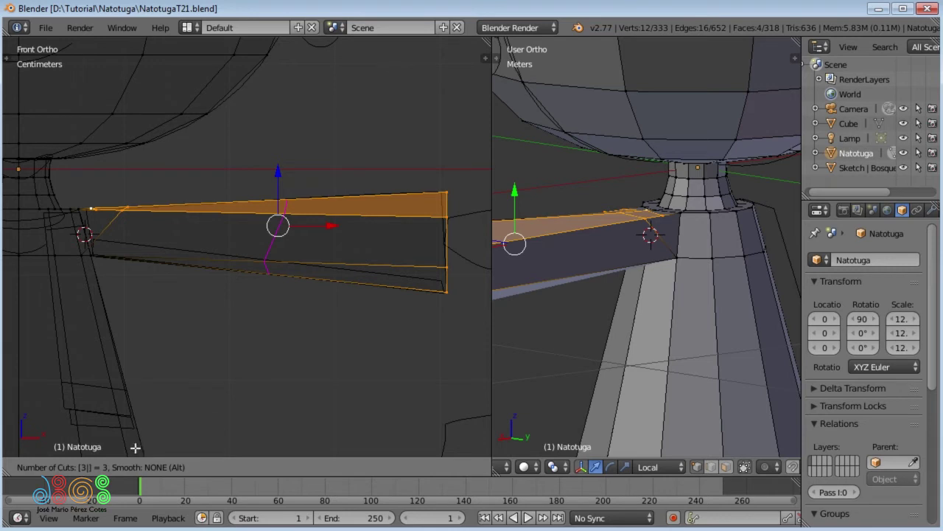
Step: Place the middle edge loop and straighten it vertically by scaling X to 0
{"action": "left_click", "coordinate": [280, 249]}
{"action": "left_click", "coordinate": [280, 249]}
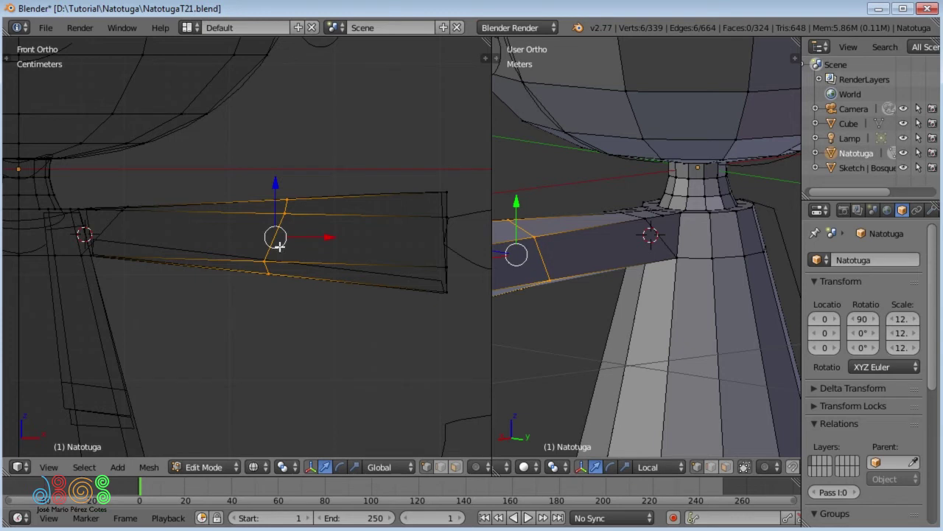
{"action": "key", "text": "s"}
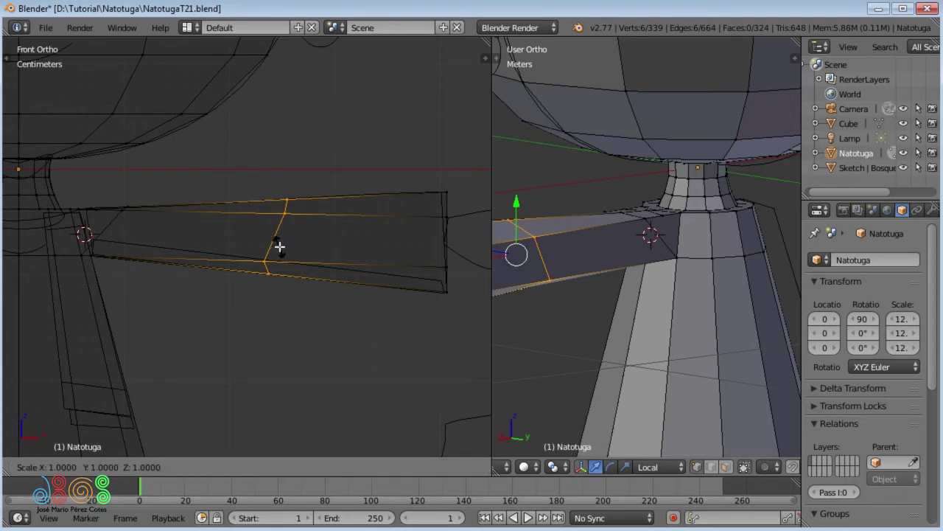
{"action": "key", "text": "x"}
{"action": "type", "text": "0"}
{"action": "key", "text": "Return"}
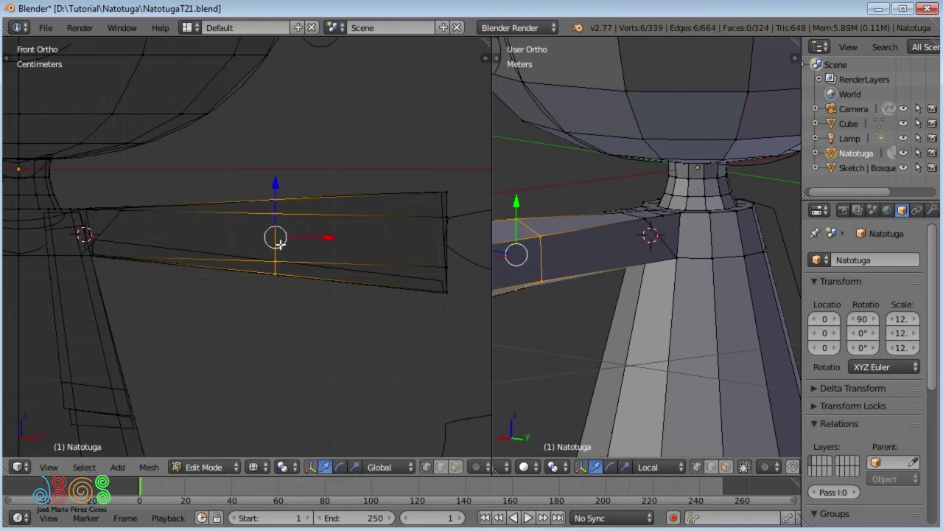
Step: Cut a second edge loop offset beside the straightened middle loop
{"action": "key", "text": "ctrl"}
{"action": "key", "text": "shift"}
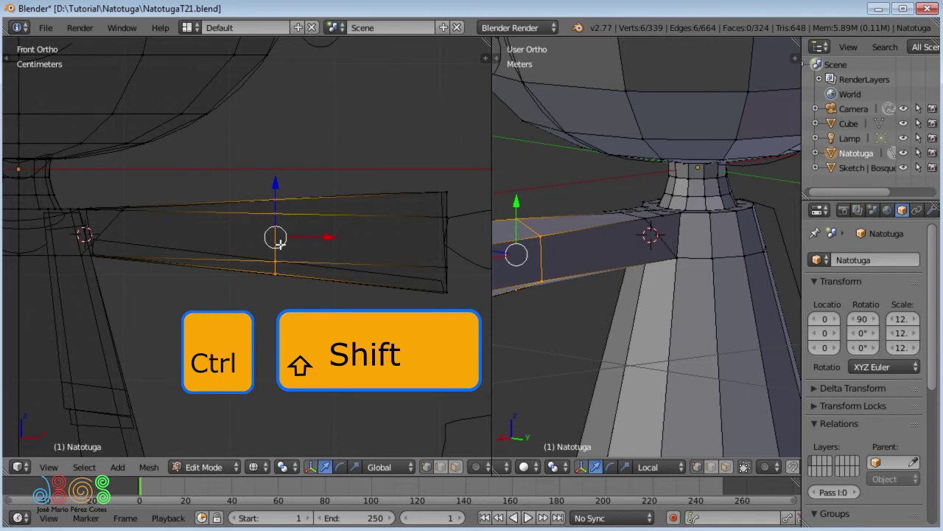
{"action": "key", "text": "ctrl+shift+r"}
{"action": "left_click", "coordinate": [280, 244]}
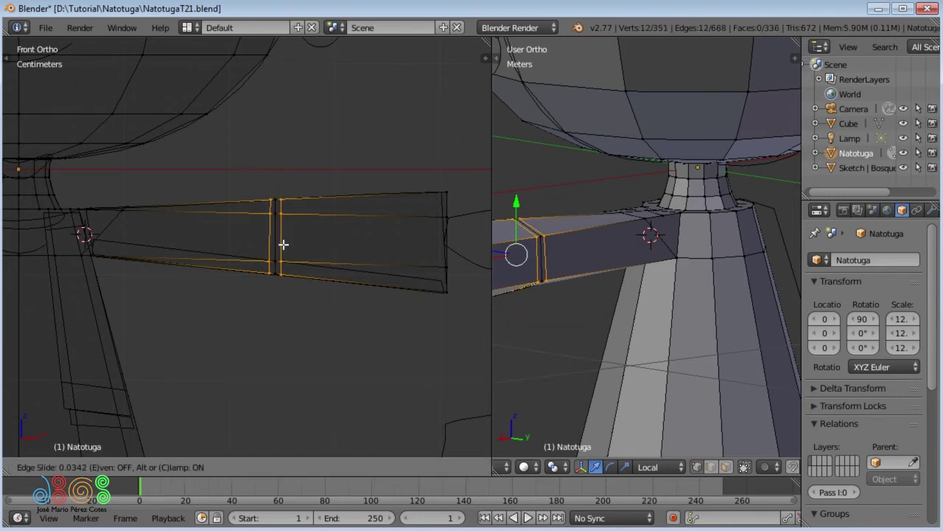
{"action": "key", "text": "t"}
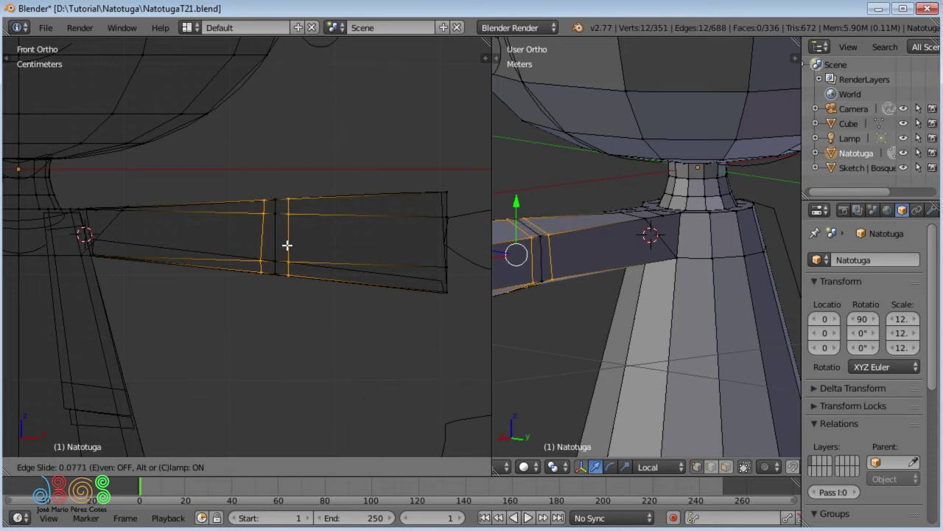
Step: Confirm the slide of the two parallel middle loops and switch to Right Ortho view
{"action": "left_click", "coordinate": [286, 245]}
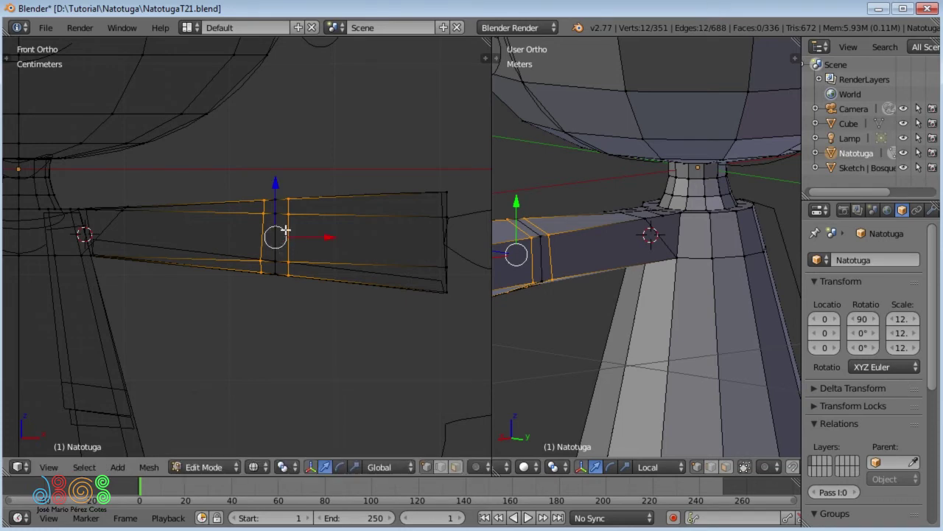
{"action": "mouse_move", "coordinate": [575, 301]}
{"action": "middle_mouse_down"}
{"action": "mouse_move", "coordinate": [667, 304]}
{"action": "mouse_move", "coordinate": [623, 292]}
{"action": "middle_mouse_up"}
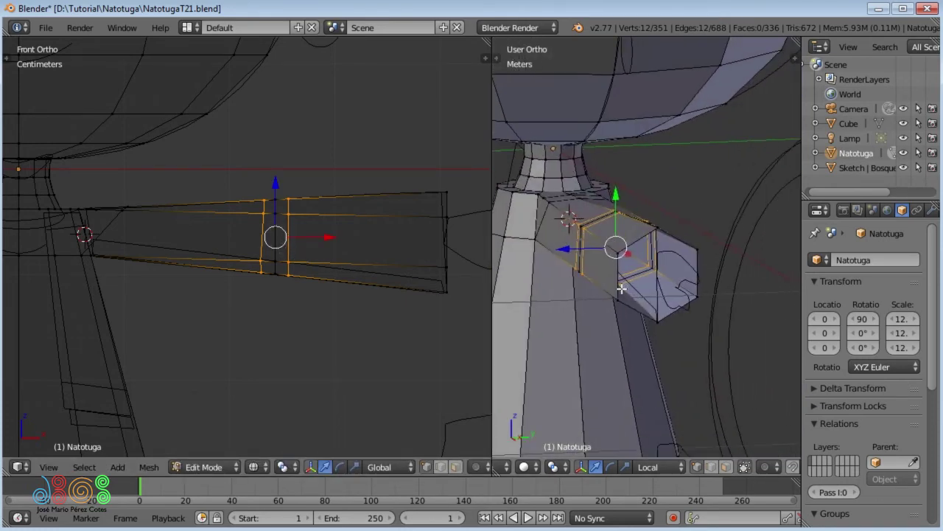
{"action": "key", "text": "KP_3"}
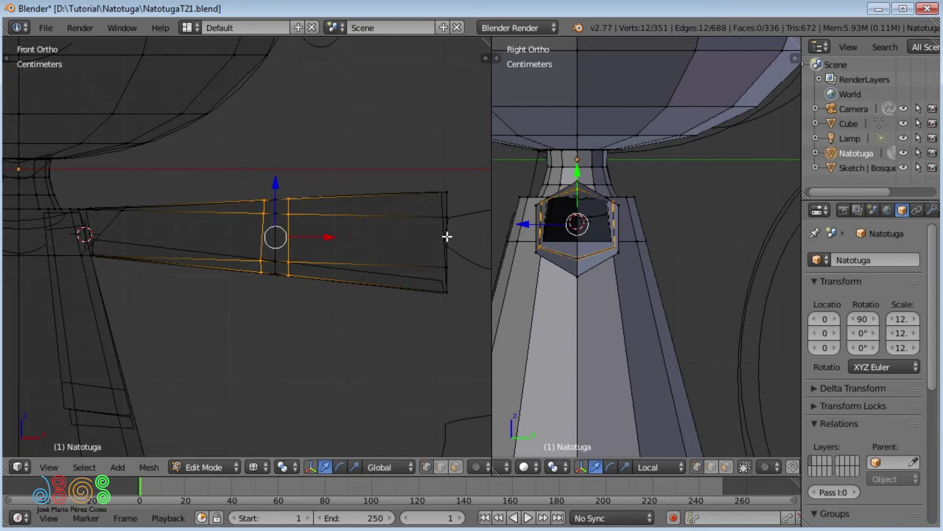
Step: Fill the arm's open end loop with a hexagonal face and centre it in the side view
{"action": "right_click", "coordinate": [447, 236], "text": "alt"}
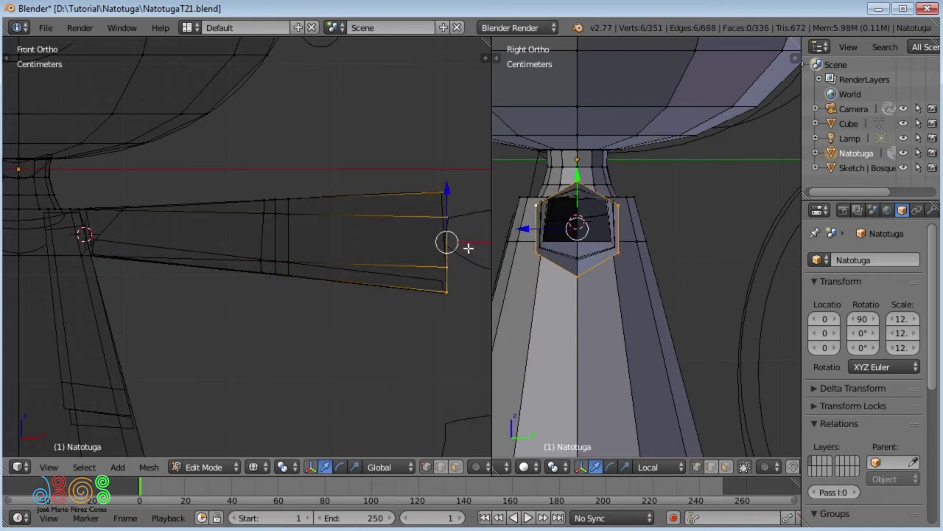
{"action": "key", "text": "f"}
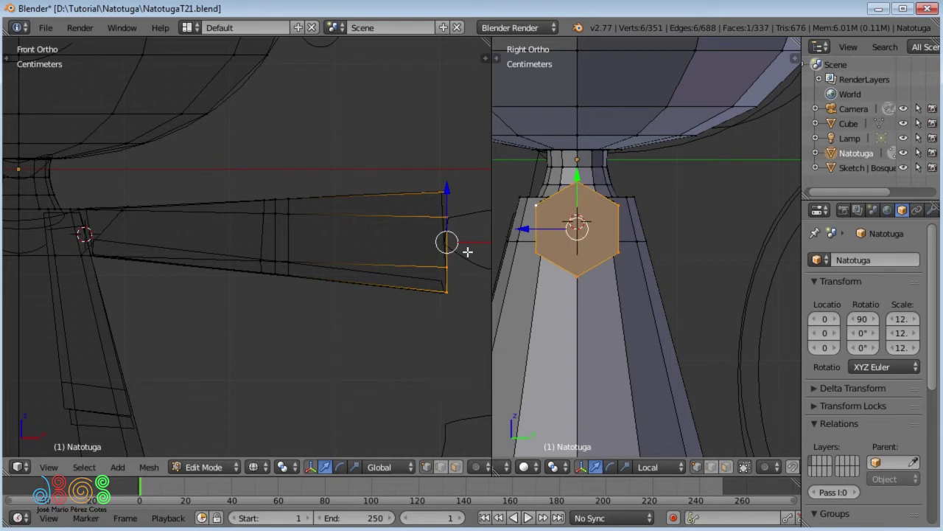
{"action": "middle_click_drag", "start_coordinate": [468, 252], "coordinate": [400, 257], "text": "shift"}
{"action": "scroll", "coordinate": [391, 238], "scroll_direction": "up", "scroll_amount": 2}
{"action": "middle_click_drag", "start_coordinate": [591, 231], "coordinate": [619, 235], "text": "shift"}
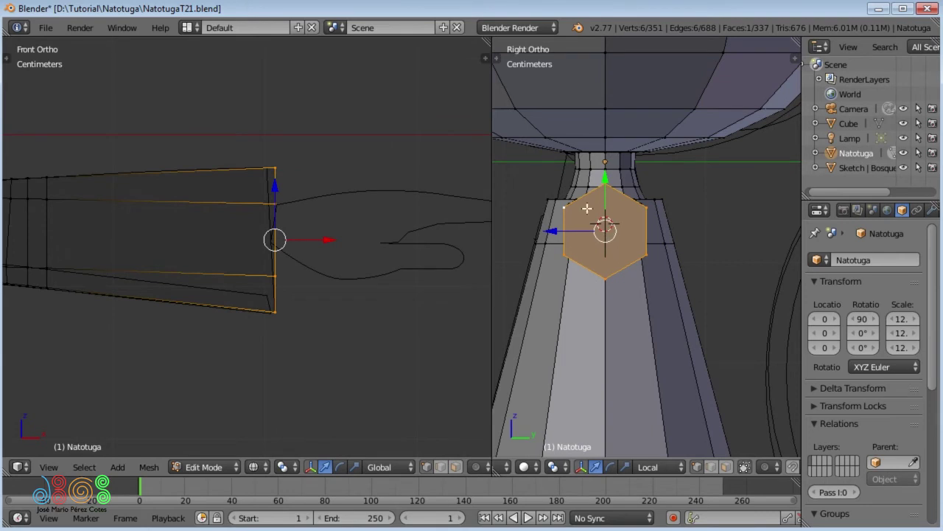
Step: Switch the transform orientation to Global and widen the hexagonal end along Y
{"action": "left_click", "coordinate": [655, 467]}
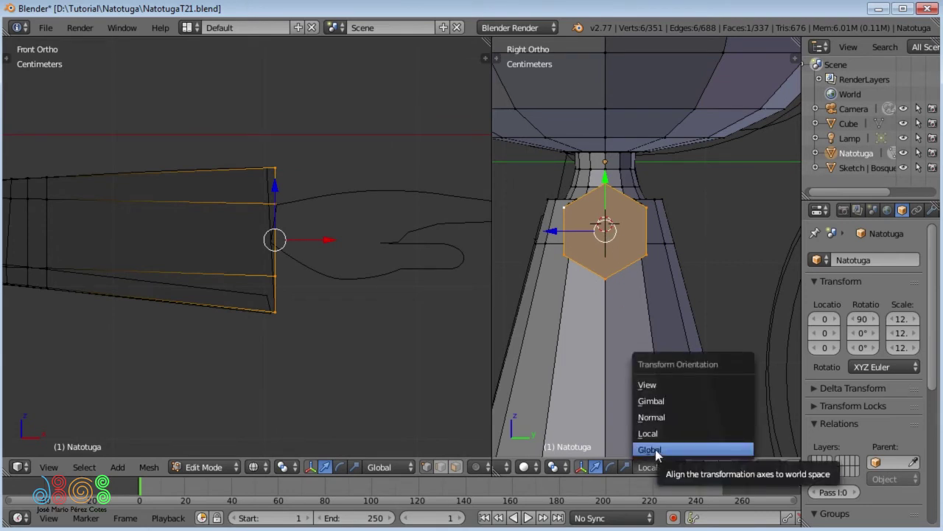
{"action": "left_click", "coordinate": [656, 448]}
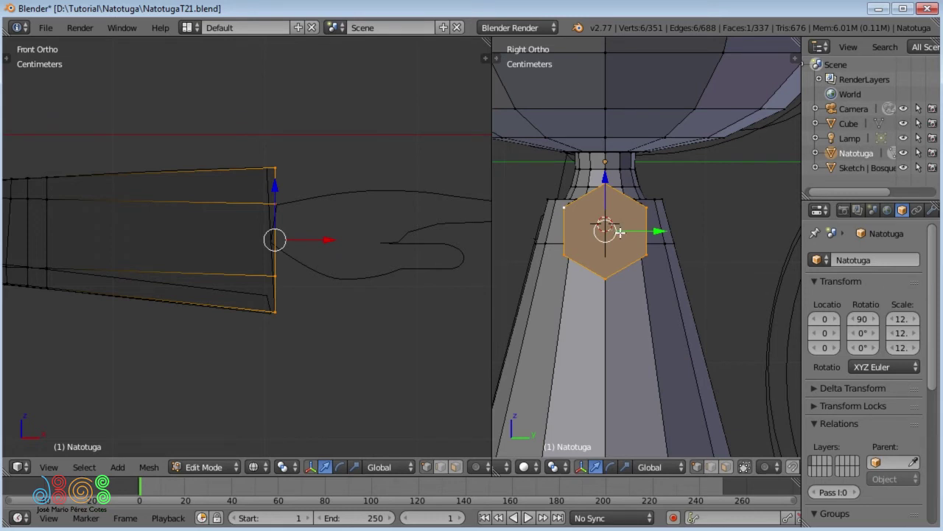
{"action": "key", "text": "s"}
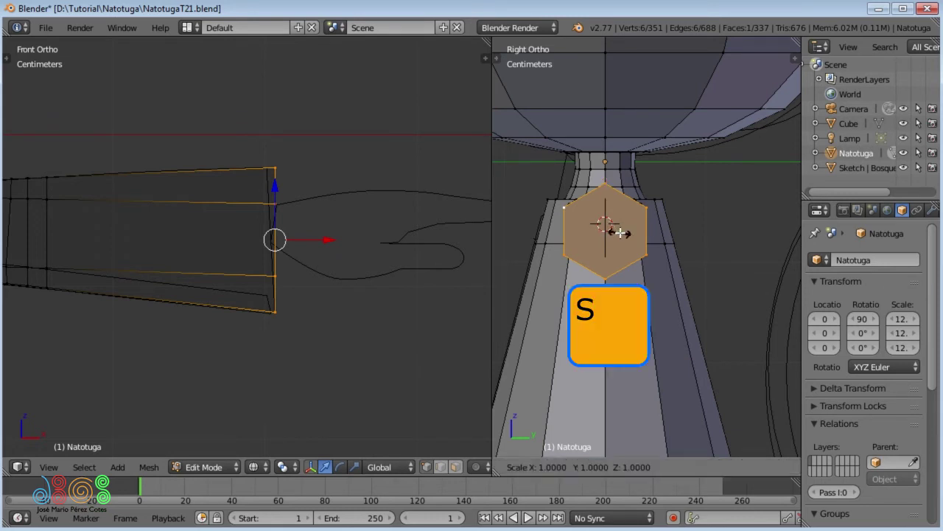
{"action": "key", "text": "y"}
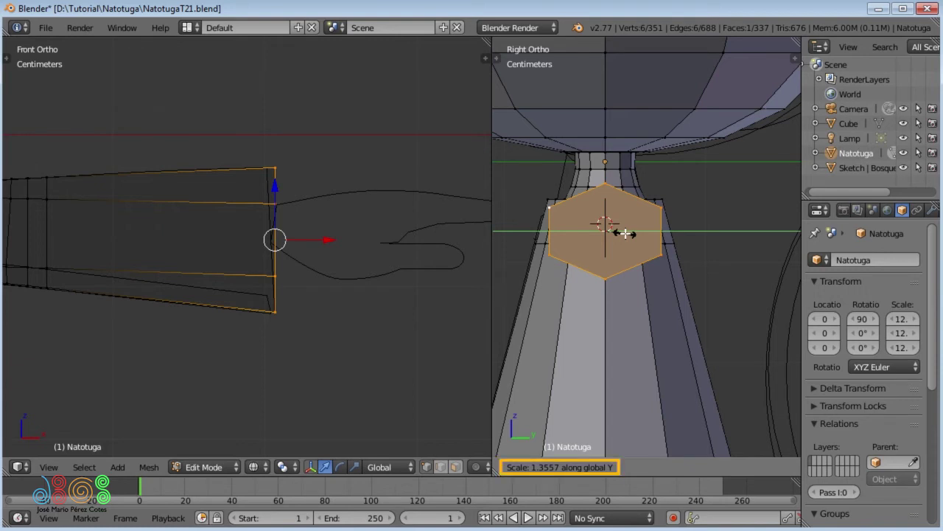
{"action": "left_click", "coordinate": [625, 234]}
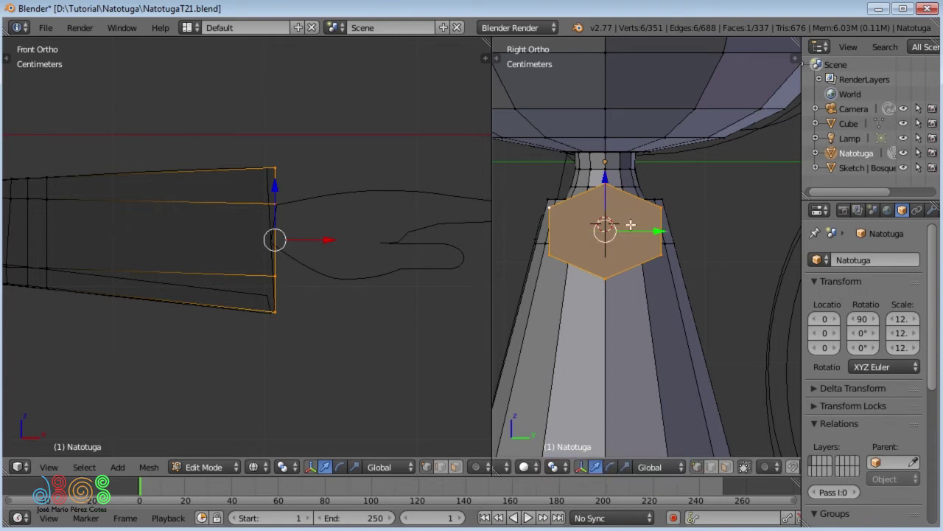
Step: Stretch the hexagon's four side vertices about 1.31× taller along Z
{"action": "key", "text": "b"}
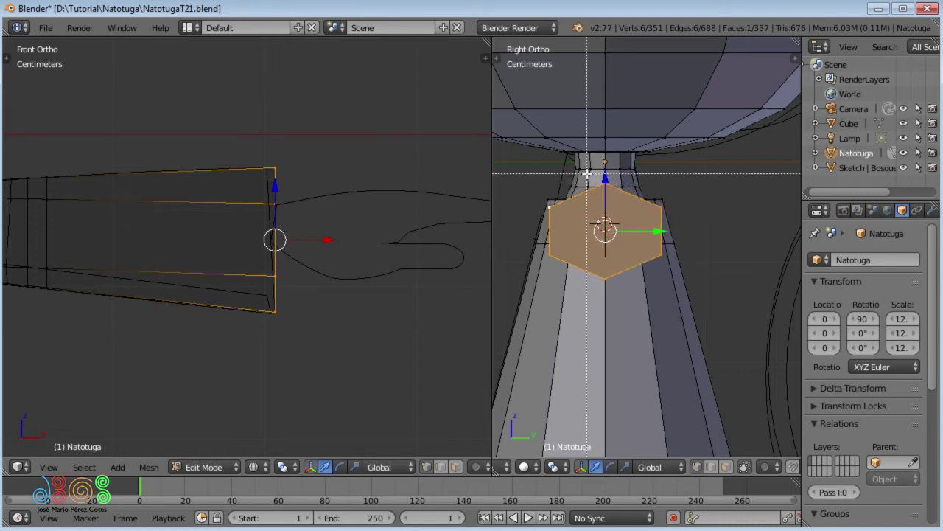
{"action": "left_click_drag", "start_coordinate": [587, 154], "coordinate": [623, 296], "text": "alt"}
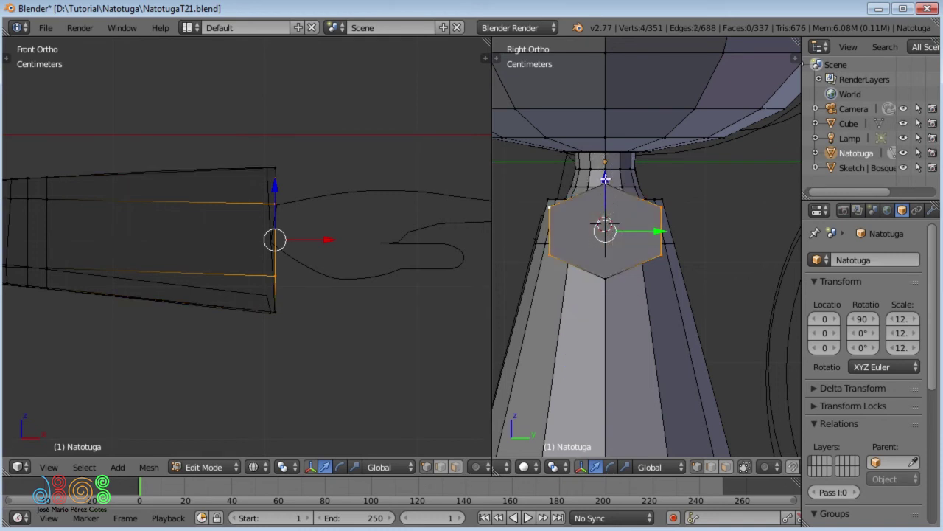
{"action": "key", "text": "s"}
{"action": "key", "text": "z"}
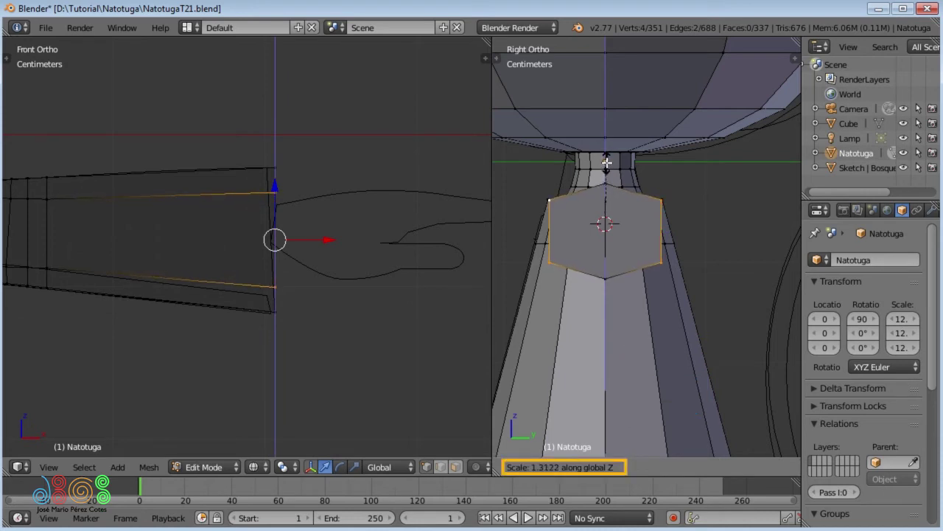
{"action": "left_click", "coordinate": [606, 163]}
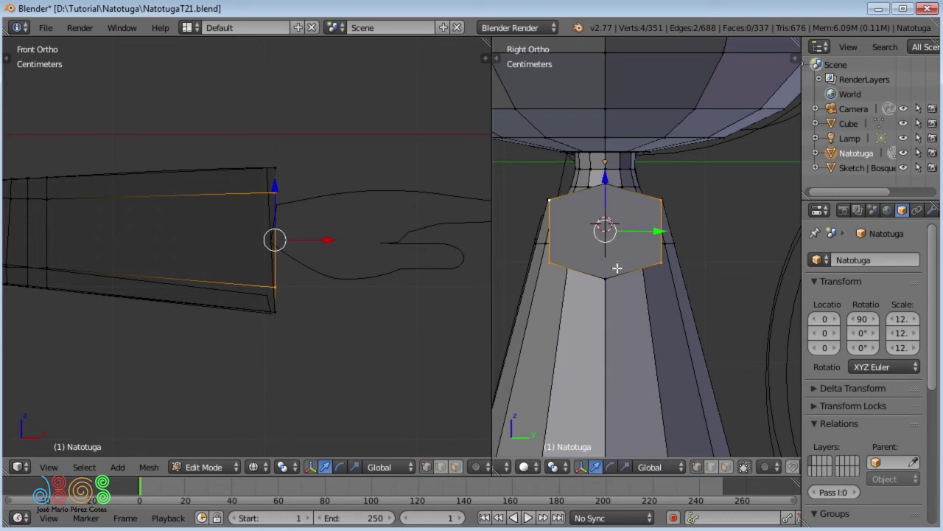
{"action": "mouse_move", "coordinate": [606, 277]}
{"action": "middle_mouse_down"}
{"action": "mouse_move", "coordinate": [724, 208]}
{"action": "mouse_move", "coordinate": [685, 191]}
{"action": "middle_mouse_up"}
{"action": "scroll", "coordinate": [685, 192], "scroll_direction": "up", "scroll_amount": 2}
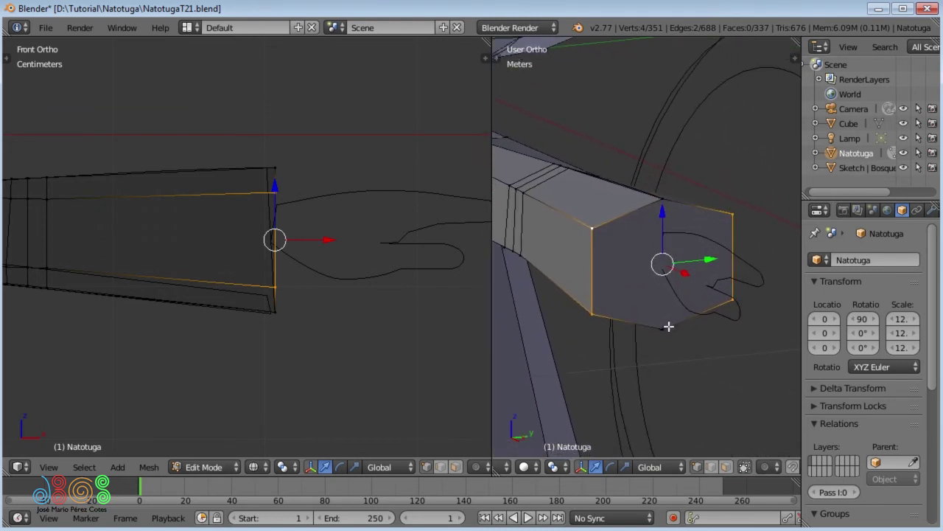
Step: Join the hexagon's top and bottom vertices with a vertical edge
{"action": "left_click", "coordinate": [667, 327], "text": "shift"}
{"action": "left_click", "coordinate": [662, 199]}
{"action": "left_click", "coordinate": [667, 328], "text": "shift"}
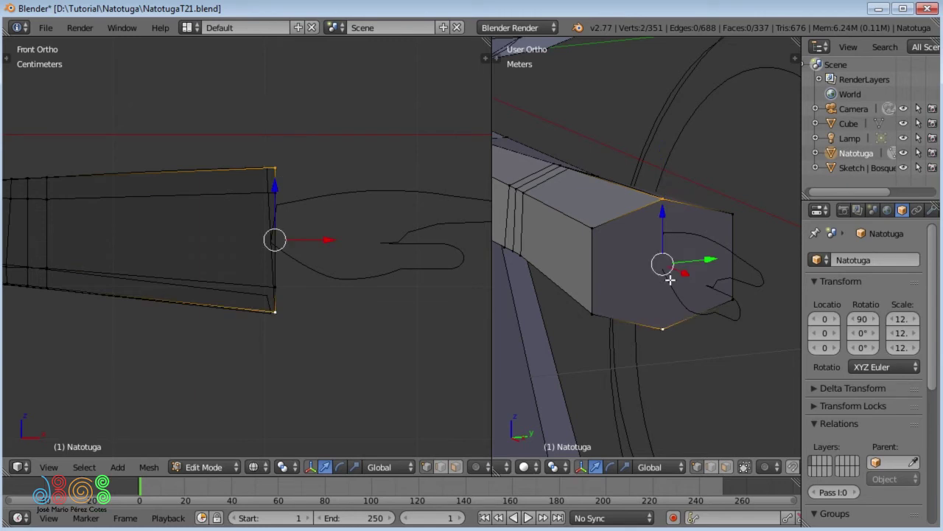
{"action": "key", "text": "f"}
Step: Inset the hexagonal end face and push it slightly into the arm along X
{"action": "key", "text": "ctrl+Tab"}
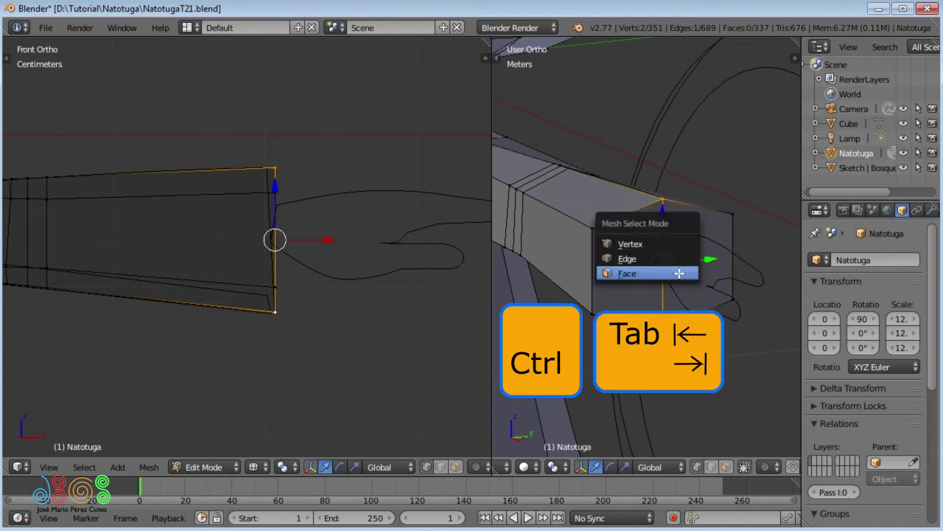
{"action": "left_click", "coordinate": [678, 274]}
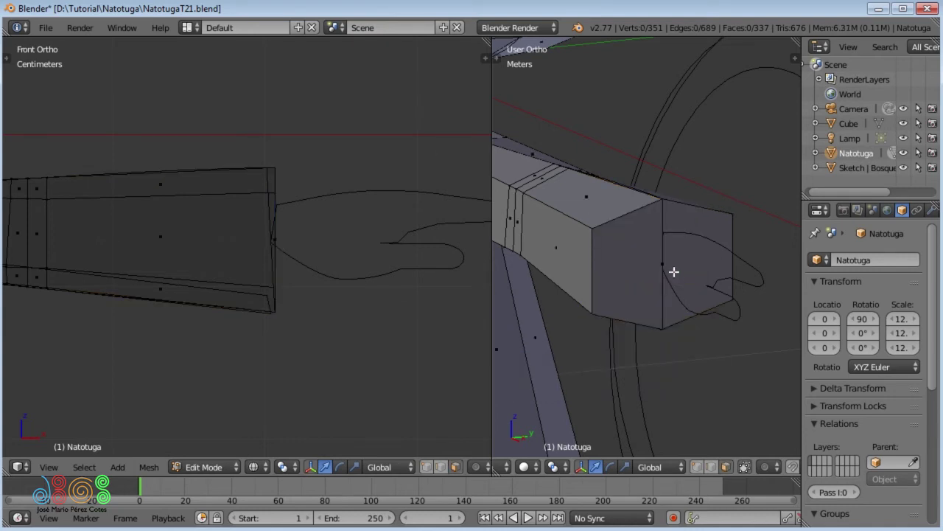
{"action": "right_click", "coordinate": [663, 267]}
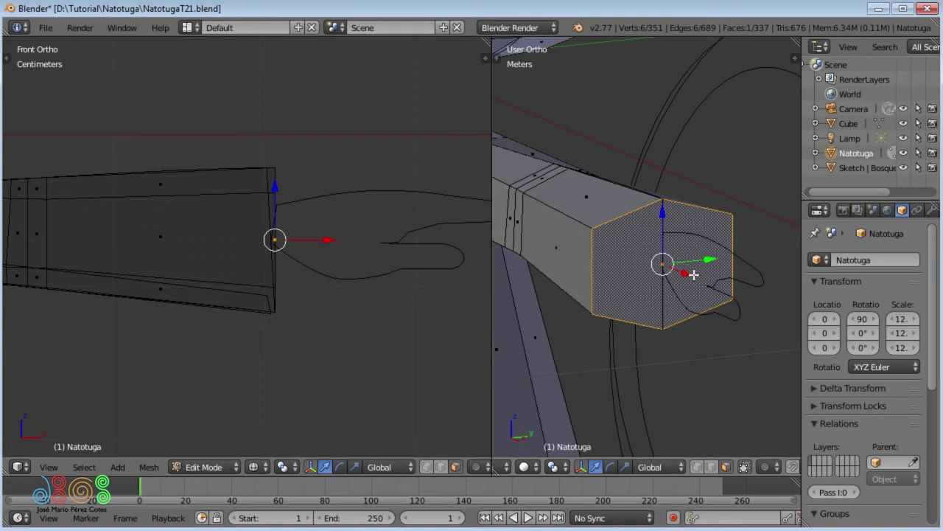
{"action": "key", "text": "i"}
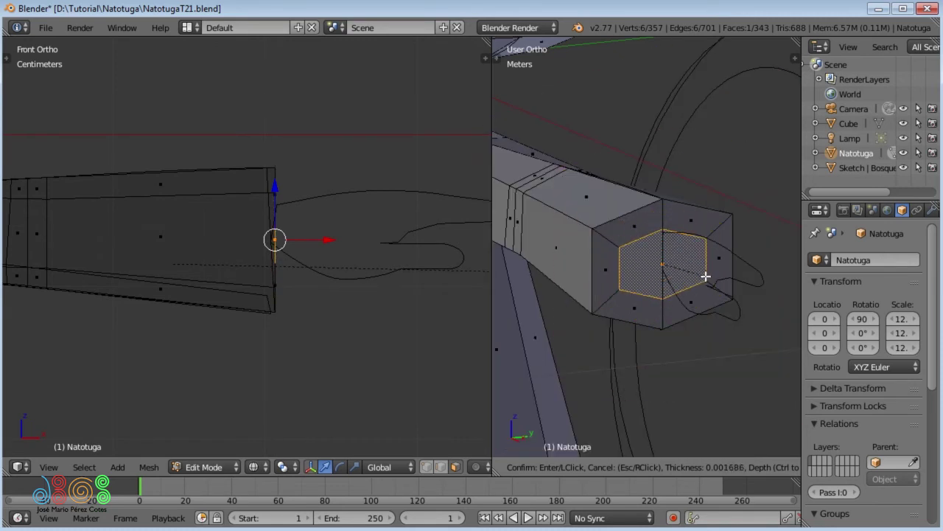
{"action": "left_click", "coordinate": [706, 276]}
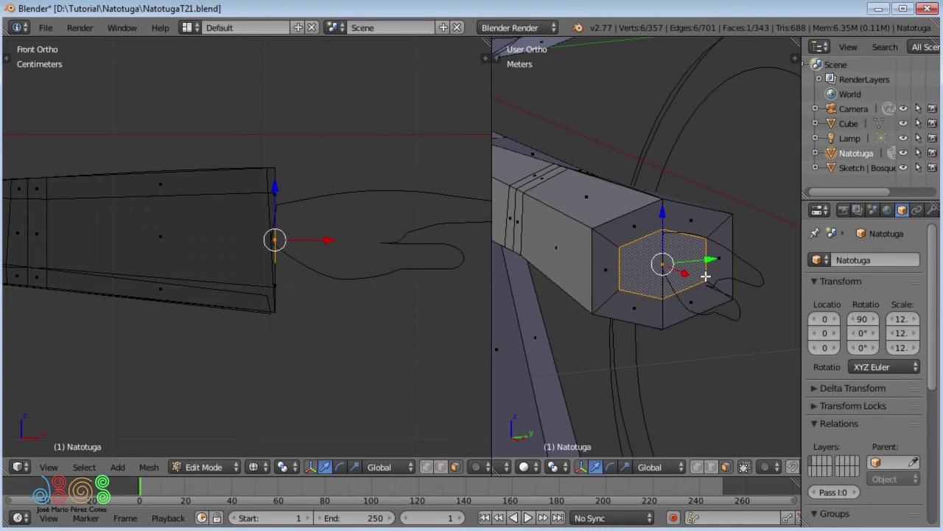
{"action": "key", "text": "g"}
{"action": "key", "text": "x"}
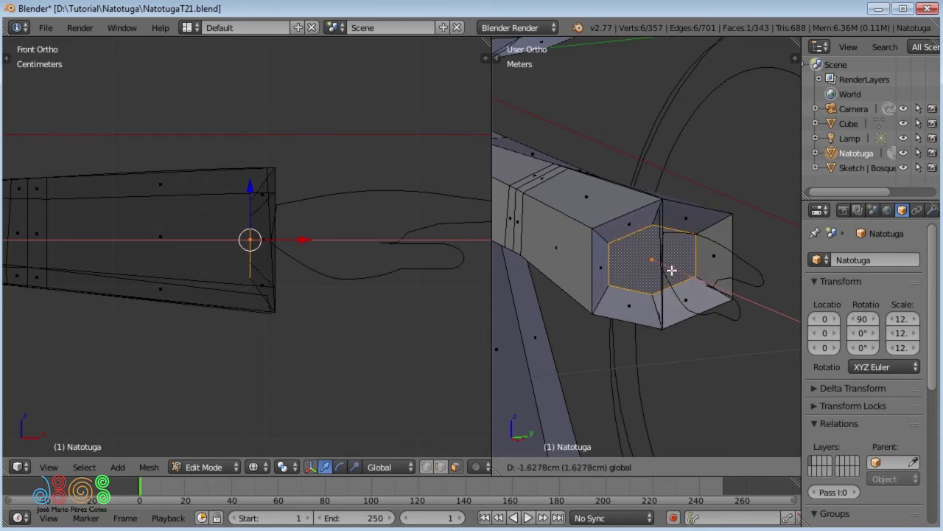
{"action": "left_click", "coordinate": [670, 270]}
Step: Hide the Sketch reference and select the vertical end edge, leaving it unmoved
{"action": "left_click", "coordinate": [903, 168]}
{"action": "middle_click_drag", "start_coordinate": [754, 242], "coordinate": [664, 274]}
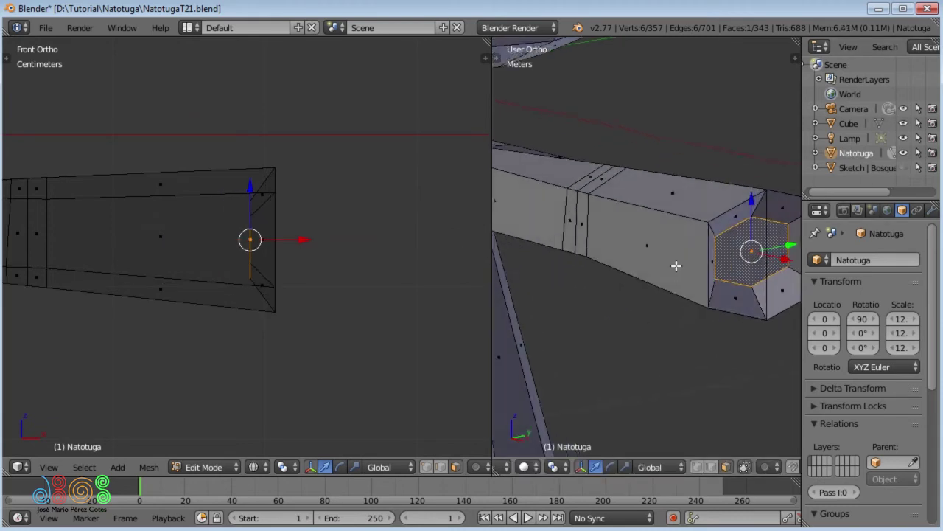
{"action": "scroll", "coordinate": [664, 274], "scroll_direction": "up", "scroll_amount": 2}
{"action": "key", "text": "ctrl+Tab"}
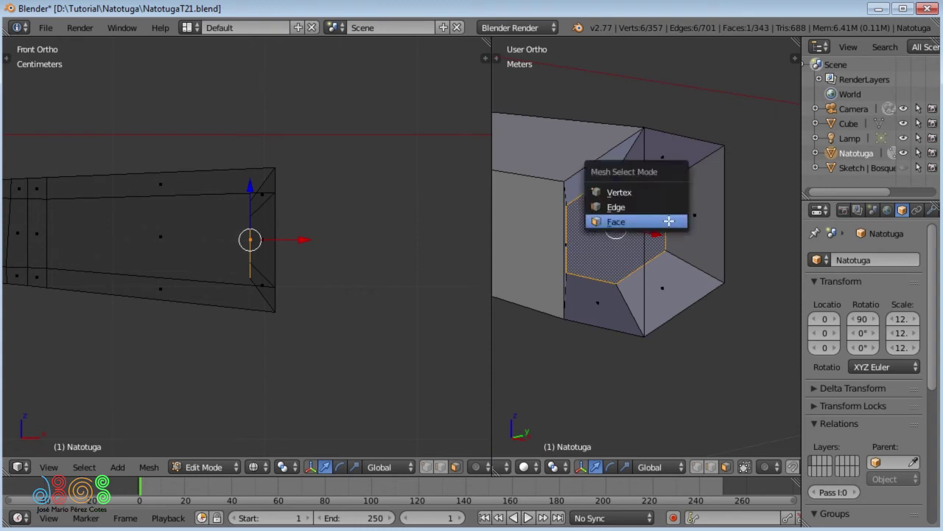
{"action": "left_click", "coordinate": [667, 209]}
{"action": "right_click", "coordinate": [650, 249]}
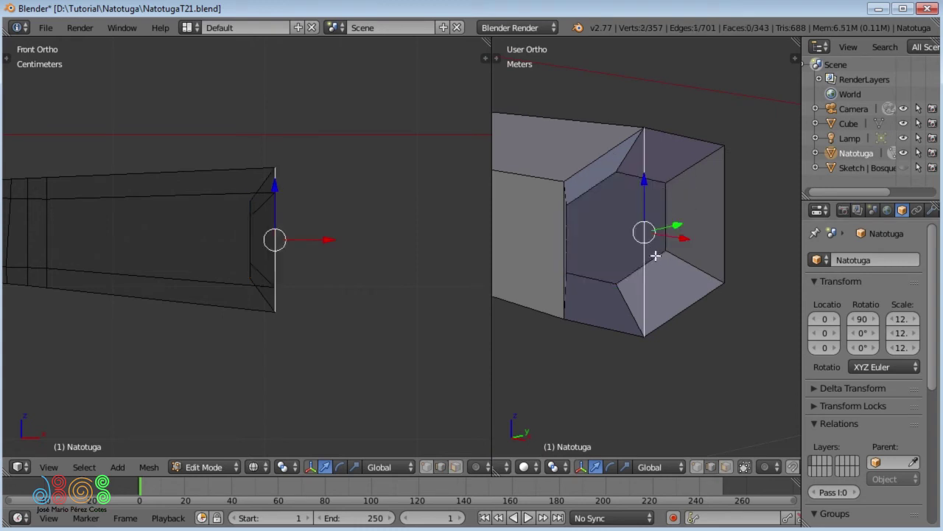
{"action": "key", "text": "g"}
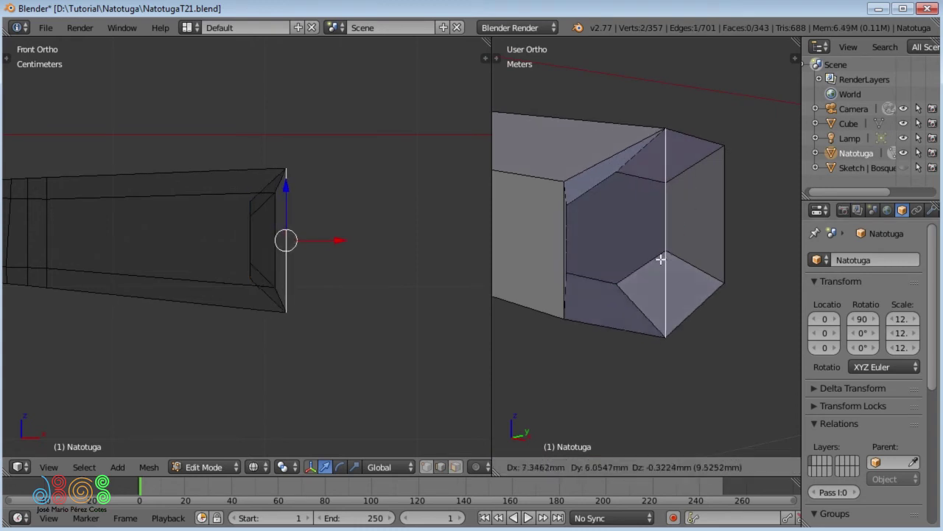
{"action": "key", "text": "Escape"}
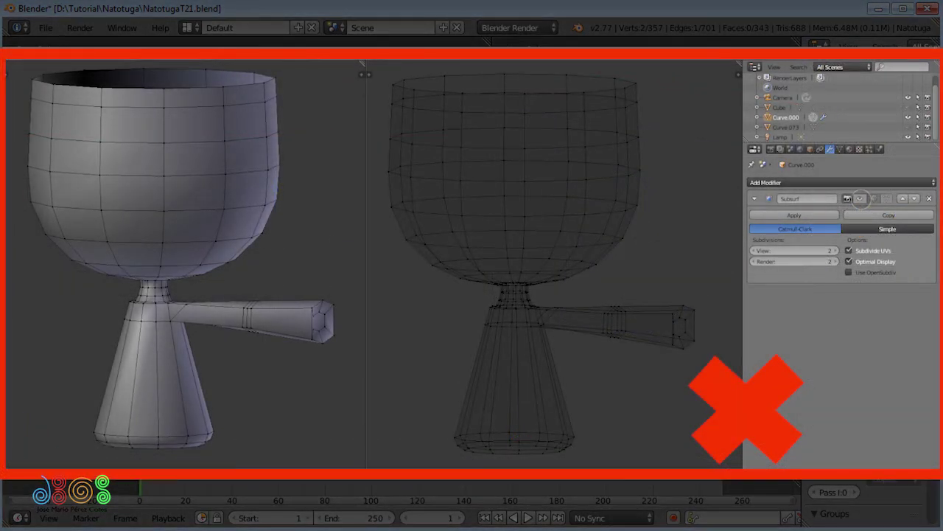
Step: Show the smoothed subdivision and add an edge loop near the handle's end
{"action": "left_click", "coordinate": [861, 198]}
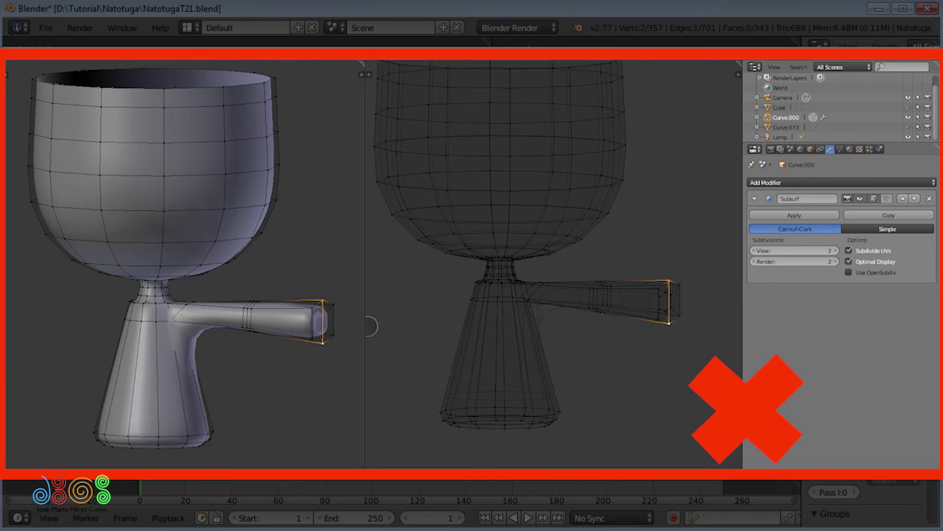
{"action": "scroll", "coordinate": [322, 317], "scroll_direction": "up", "scroll_amount": 3}
{"action": "scroll", "coordinate": [322, 317], "scroll_direction": "up", "scroll_amount": 3}
{"action": "scroll", "coordinate": [605, 291], "scroll_direction": "up", "scroll_amount": 5}
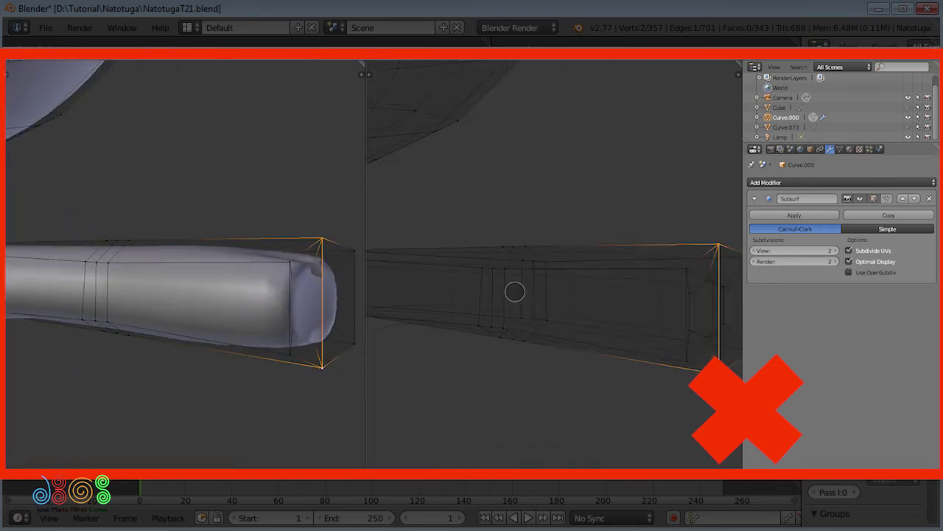
{"action": "key", "text": "ctrl+r"}
{"action": "left_click", "coordinate": [517, 279]}
{"action": "left_click", "coordinate": [263, 315]}
Step: Fill the goblet base's bottom edge loop with a face
{"action": "scroll", "coordinate": [197, 306], "scroll_direction": "down", "scroll_amount": 5}
{"action": "middle_click_drag", "start_coordinate": [197, 306], "coordinate": [310, 247], "text": "shift"}
{"action": "scroll", "coordinate": [499, 386], "scroll_direction": "down", "scroll_amount": 5}
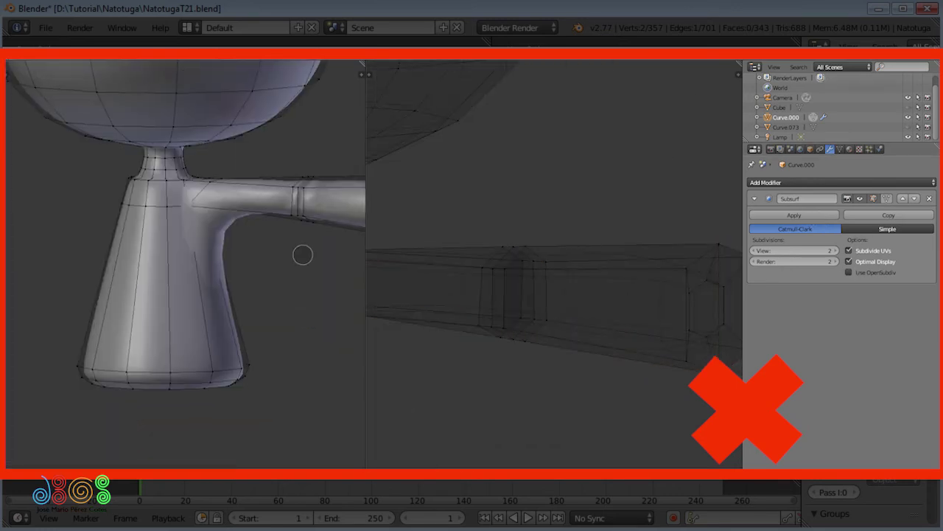
{"action": "mouse_move", "coordinate": [499, 386]}
{"action": "middle_mouse_down"}
{"action": "mouse_move", "coordinate": [632, 287]}
{"action": "mouse_move", "coordinate": [585, 297]}
{"action": "middle_mouse_up"}
{"action": "left_click", "coordinate": [525, 345], "text": "alt"}
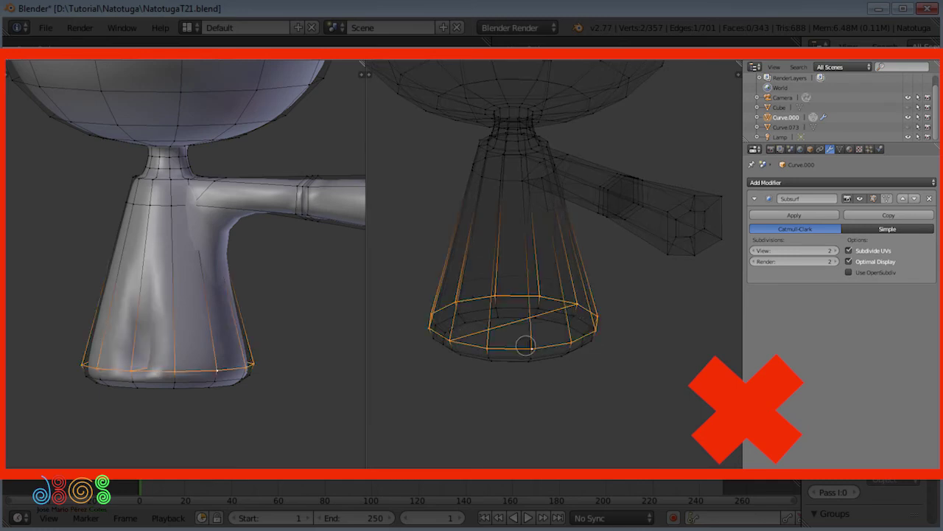
{"action": "key", "text": "f"}
{"action": "key", "text": "a"}
Step: Cut a new edge loop on the stem near the cone top
{"action": "middle_click_drag", "start_coordinate": [525, 345], "coordinate": [455, 309]}
{"action": "key", "text": "ctrl+r"}
{"action": "left_click", "coordinate": [560, 251]}
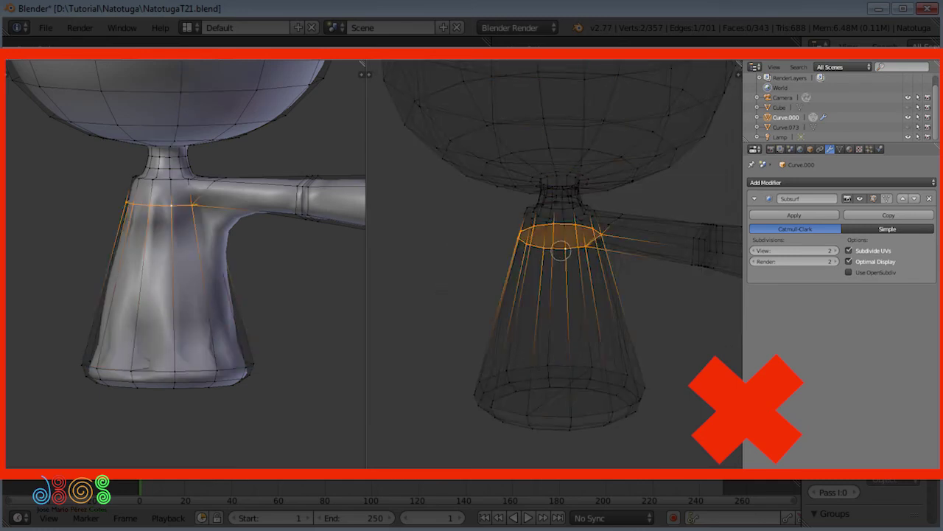
{"action": "scroll", "coordinate": [561, 251], "scroll_direction": "down", "scroll_amount": 2}
{"action": "middle_click_drag", "start_coordinate": [246, 113], "coordinate": [246, 177], "text": "shift"}
{"action": "scroll", "coordinate": [247, 176], "scroll_direction": "down", "scroll_amount": 3}
Step: Select and scale the loop at the bottom of the cup to reshape it
{"action": "left_click", "coordinate": [243, 221], "text": "alt"}
{"action": "key", "text": "s"}
{"action": "left_click", "coordinate": [232, 143]}
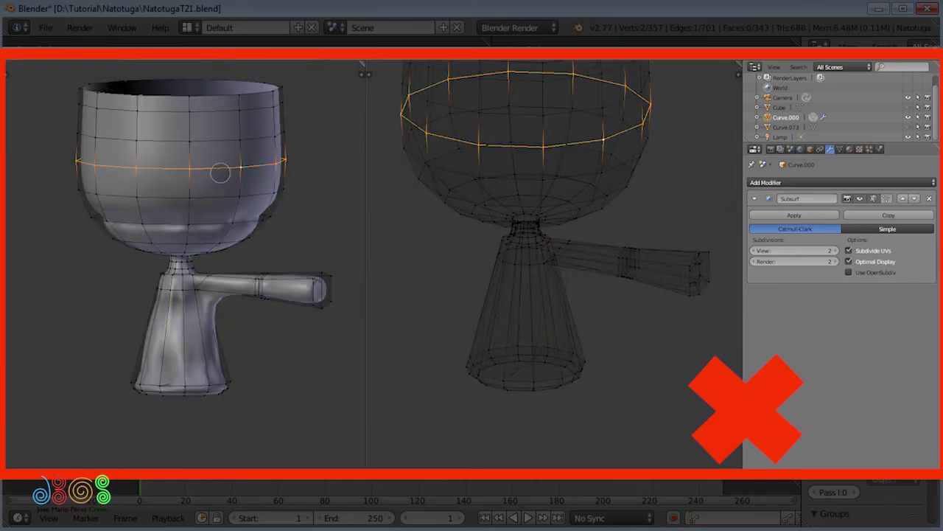
{"action": "middle_click_drag", "start_coordinate": [232, 143], "coordinate": [214, 288], "text": "shift"}
{"action": "left_click", "coordinate": [214, 288], "text": "alt"}
{"action": "scroll", "coordinate": [393, 302], "scroll_direction": "down", "scroll_amount": 2}
{"action": "scroll", "coordinate": [267, 311], "scroll_direction": "down", "scroll_amount": 2}
{"action": "scroll", "coordinate": [266, 310], "scroll_direction": "up", "scroll_amount": 2}
Step: Show the smoothed cage, select the cup's middle ring of faces, and move it down
{"action": "left_click", "coordinate": [886, 198]}
{"action": "left_click", "coordinate": [558, 190], "text": "alt"}
{"action": "key", "text": "ctrl+z"}
{"action": "key", "text": "ctrl+Tab"}
{"action": "left_click", "coordinate": [501, 195]}
{"action": "left_click", "coordinate": [539, 175], "text": "alt"}
{"action": "key", "text": "g"}
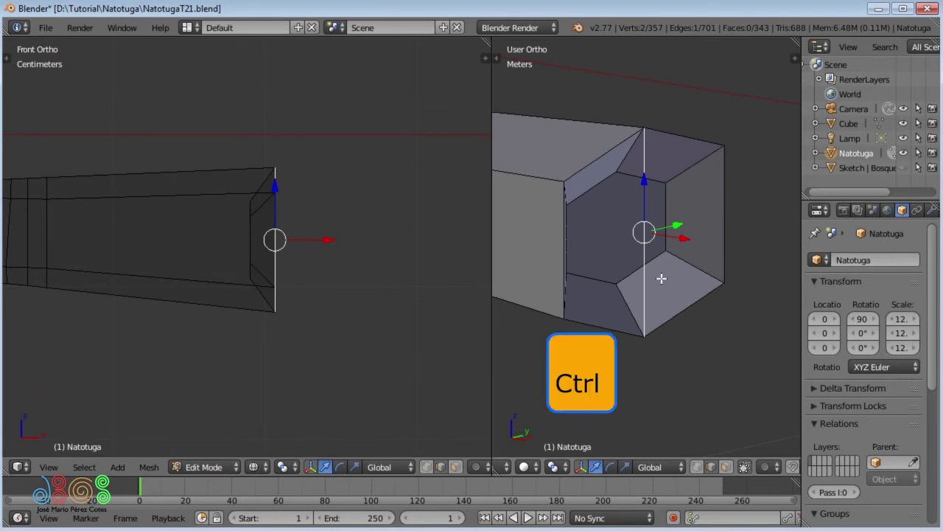
Step: Undo back to the plain end face and connect its top and bottom vertices with J
{"action": "key", "text": "ctrl+z"}
{"action": "key", "text": "ctrl+z"}
{"action": "key", "text": "ctrl+z"}
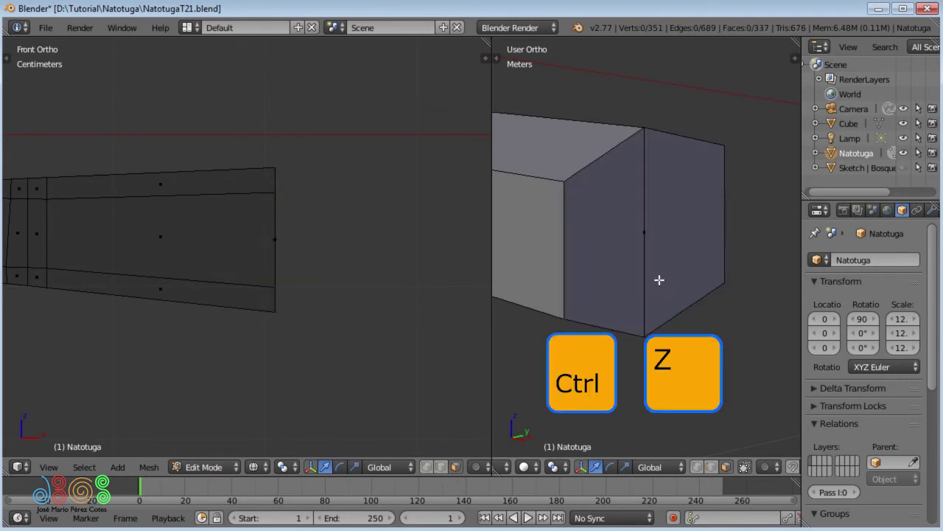
{"action": "key", "text": "ctrl+z"}
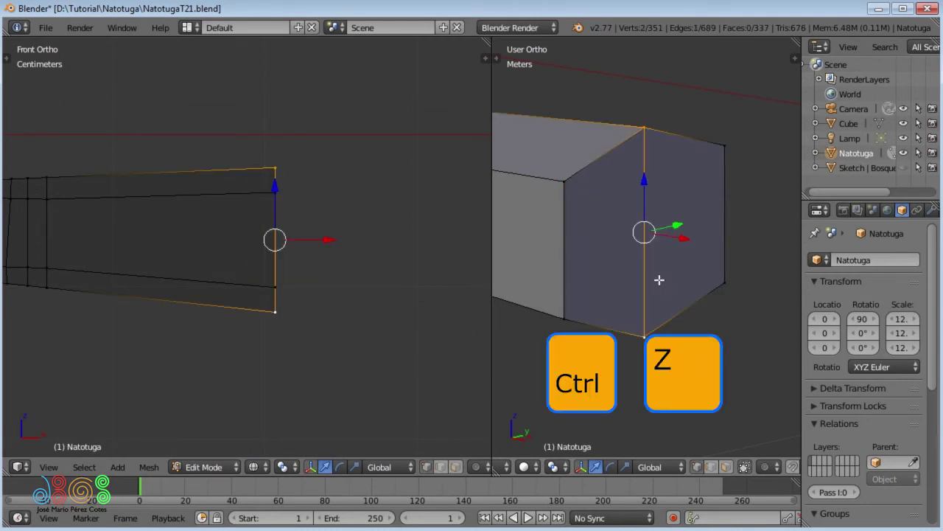
{"action": "key", "text": "ctrl+z"}
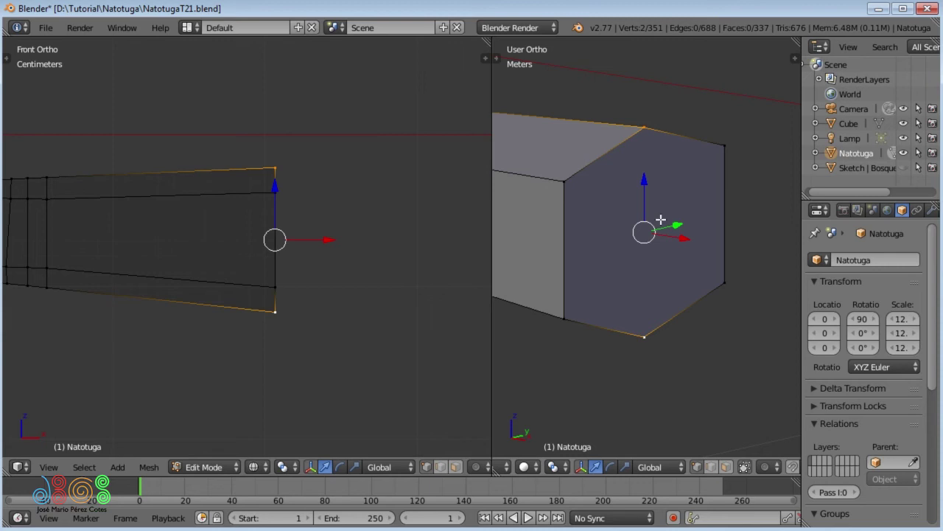
{"action": "key", "text": "j"}
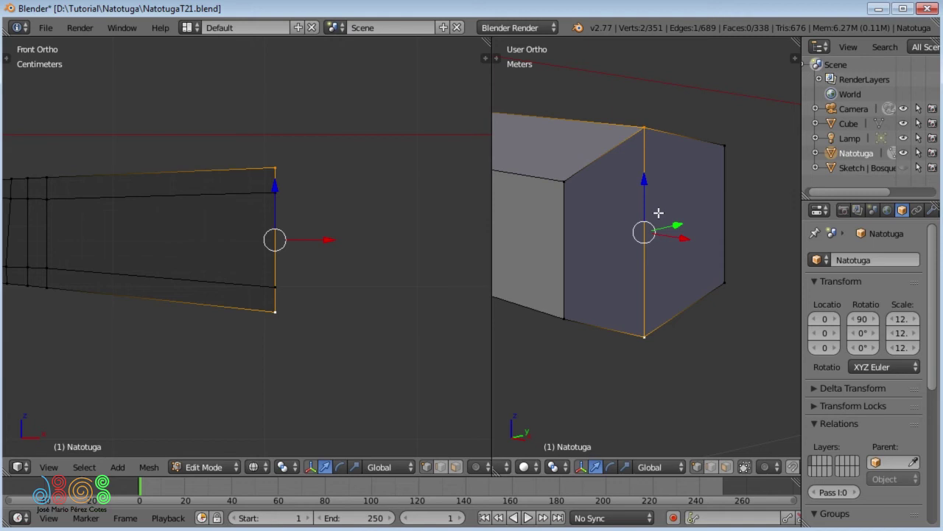
{"action": "key", "text": "ctrl+Tab"}
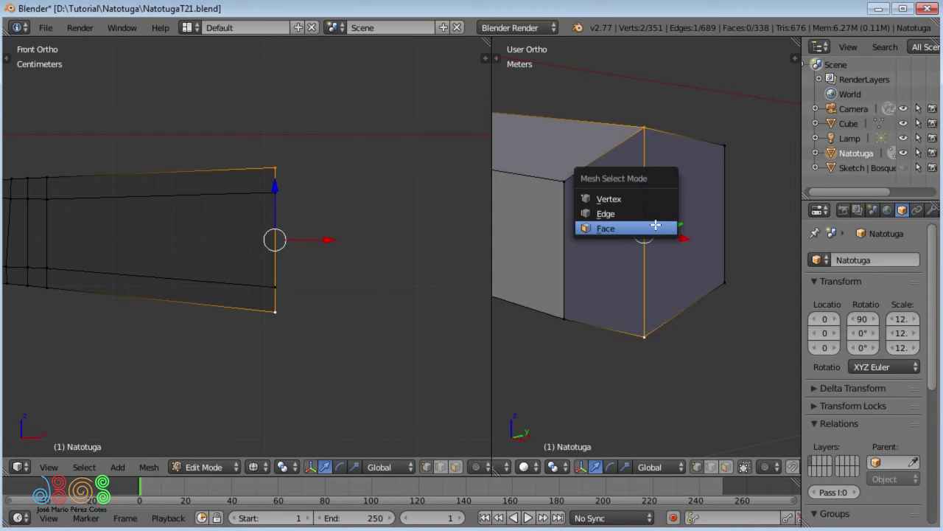
Step: Inset both halves of the end face into an inner hexagon and unhide the Sketch curve
{"action": "left_click", "coordinate": [656, 225]}
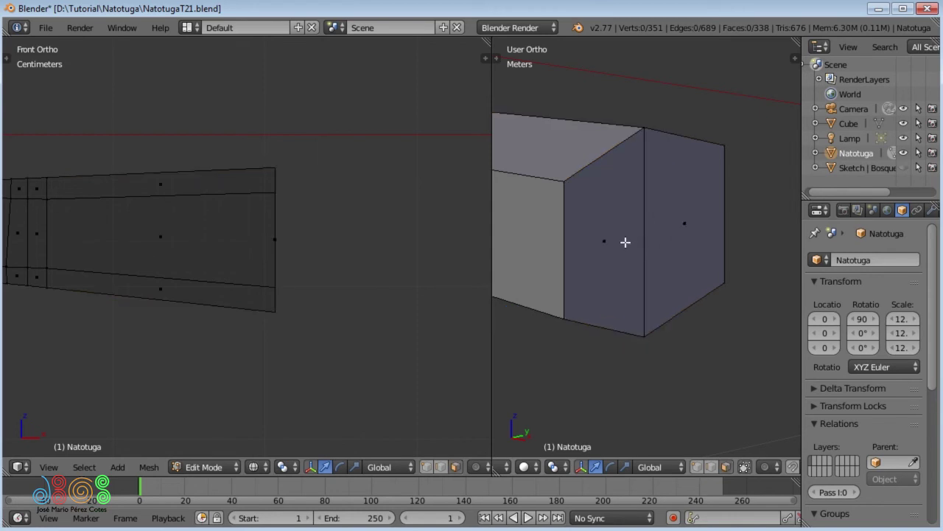
{"action": "left_click", "coordinate": [606, 241]}
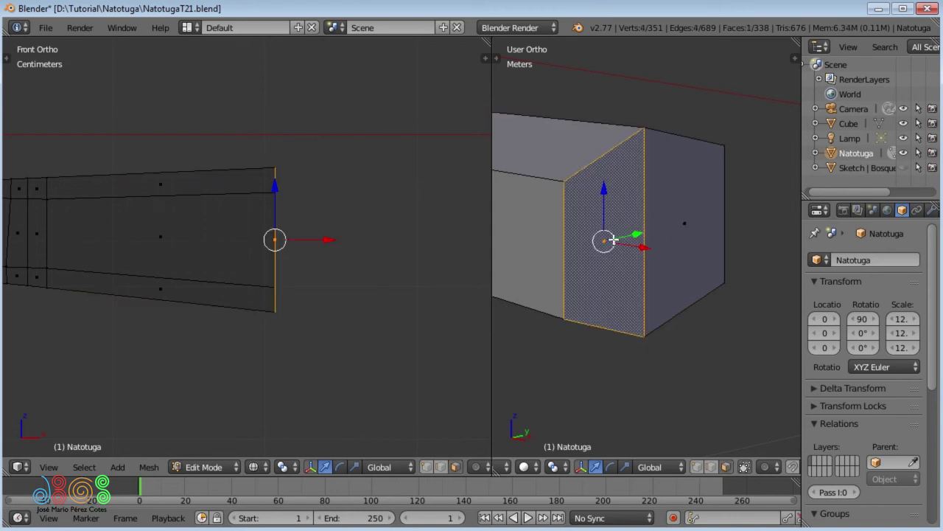
{"action": "left_click", "coordinate": [695, 223], "text": "shift"}
{"action": "key", "text": "i"}
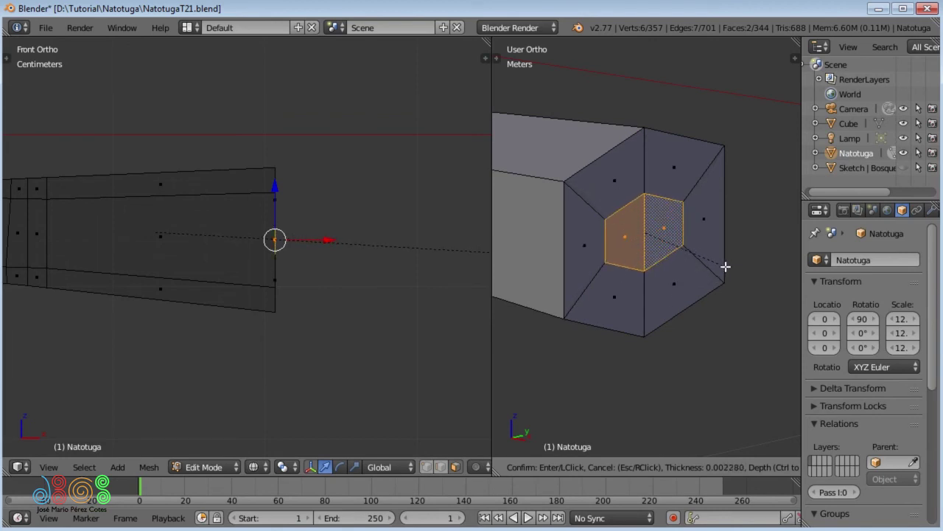
{"action": "left_click", "coordinate": [726, 266]}
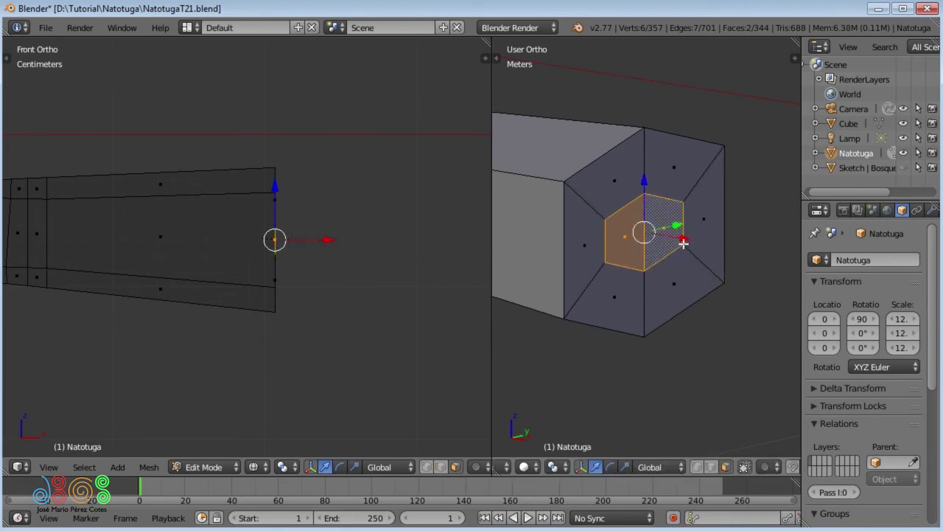
{"action": "left_click_drag", "start_coordinate": [687, 239], "coordinate": [698, 250]}
{"action": "left_click", "coordinate": [903, 168]}
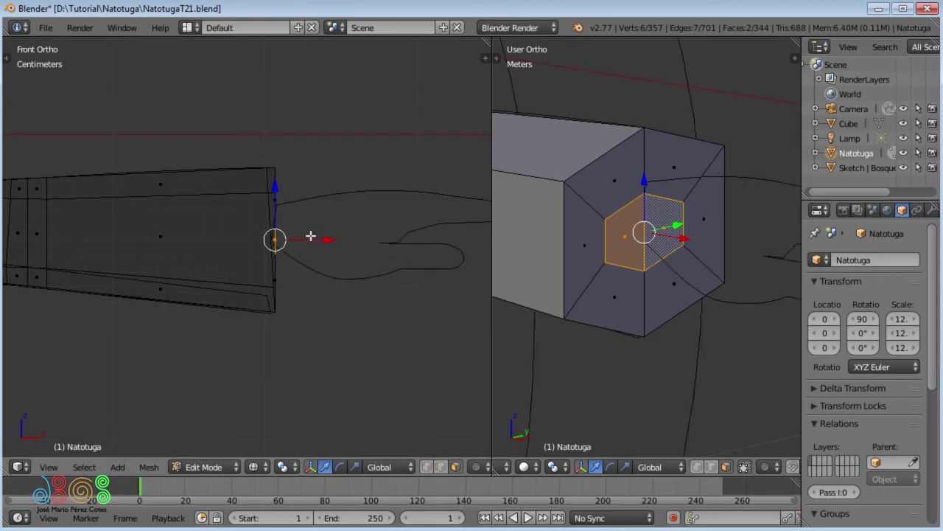
Step: Shrink the inner hexagon, raise it along Z, then shrink it slightly again
{"action": "key", "text": "ctrl+space"}
{"action": "scroll", "coordinate": [341, 250], "scroll_direction": "up", "scroll_amount": 2}
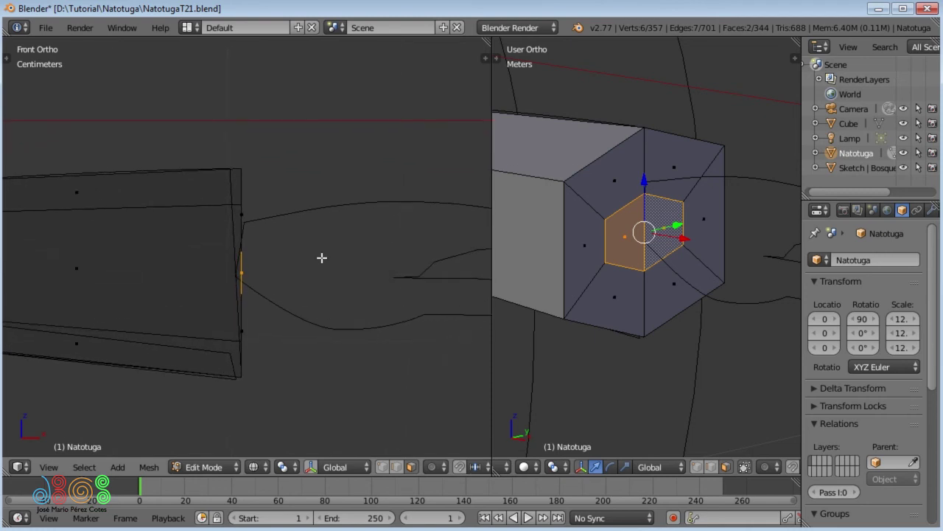
{"action": "key", "text": "s"}
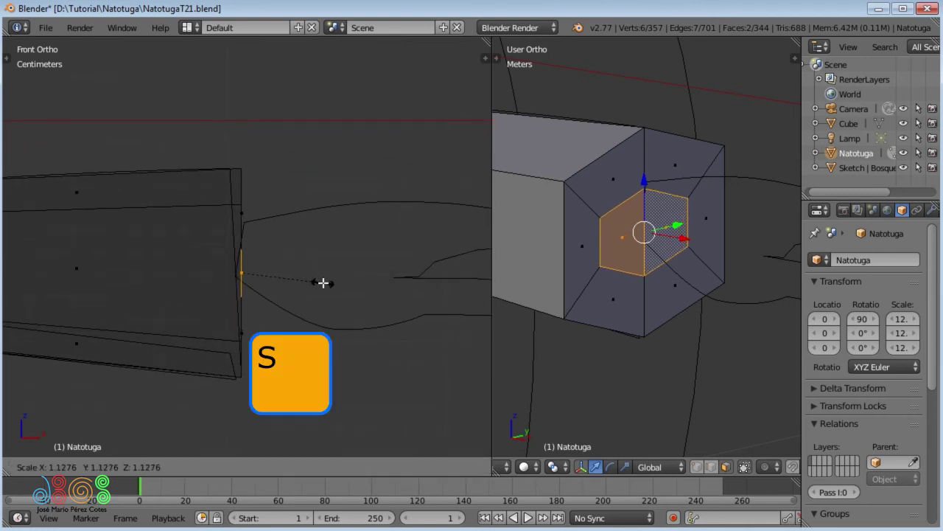
{"action": "left_click", "coordinate": [323, 282]}
{"action": "key", "text": "g"}
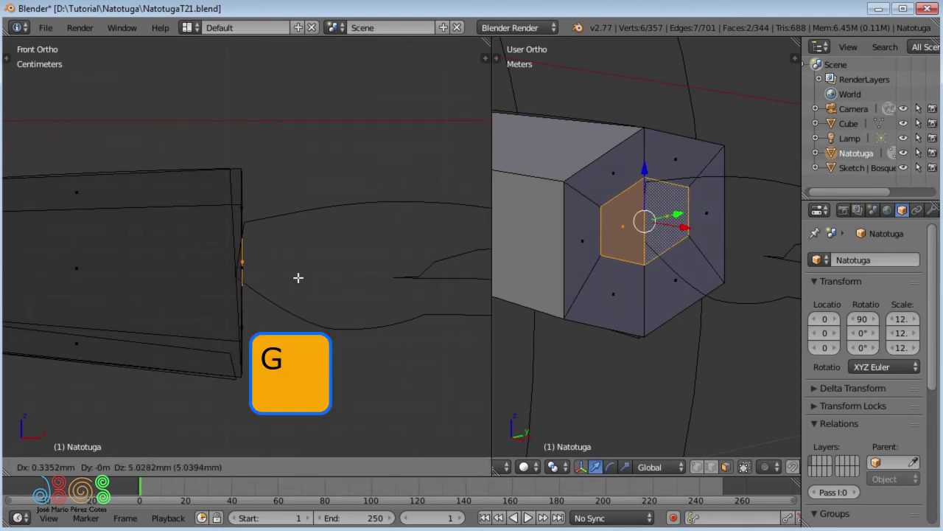
{"action": "key", "text": "z"}
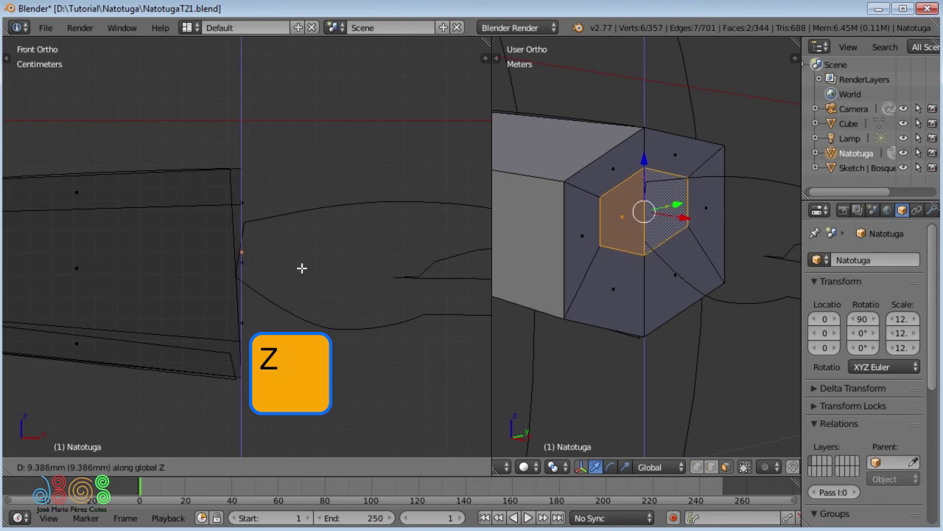
{"action": "left_click", "coordinate": [302, 268]}
{"action": "key", "text": "s"}
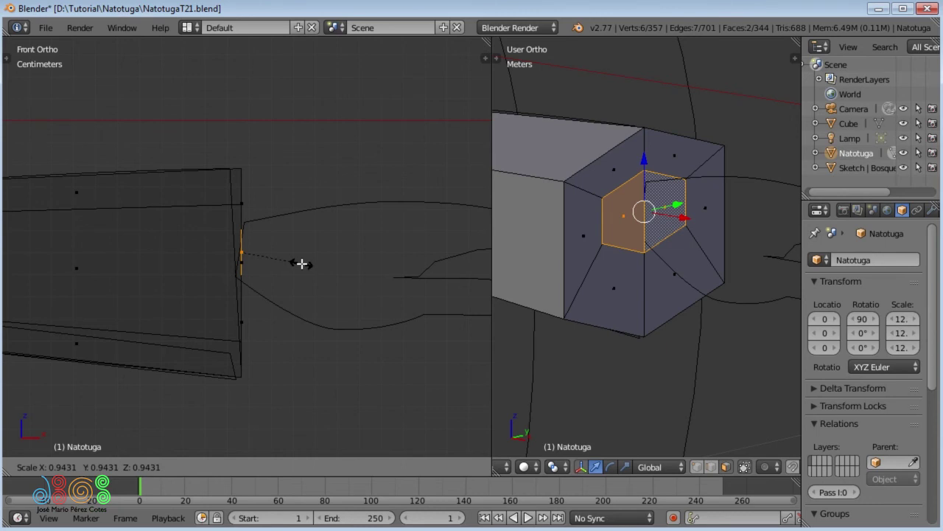
{"action": "left_click", "coordinate": [301, 263]}
Step: Scale the inner hexagon's vertices down to 0.7334
{"action": "key", "text": "ctrl+Tab"}
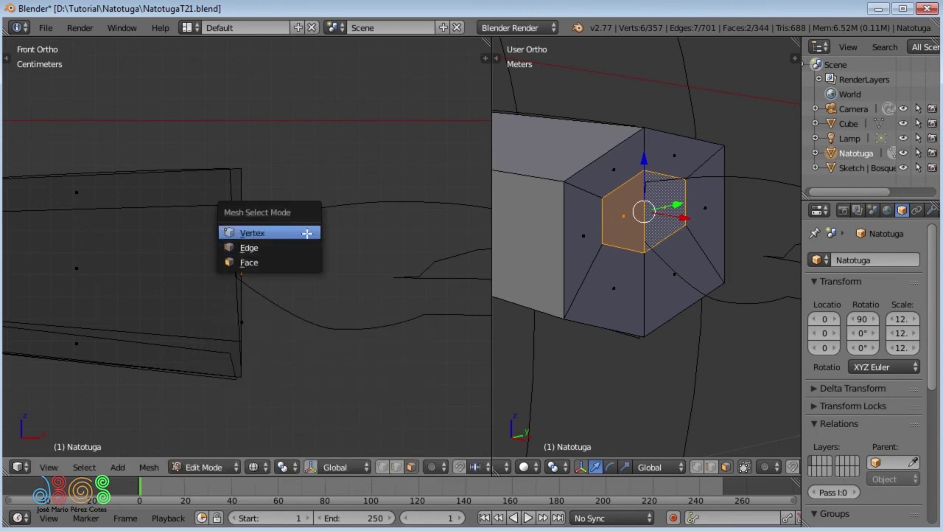
{"action": "left_click", "coordinate": [306, 233]}
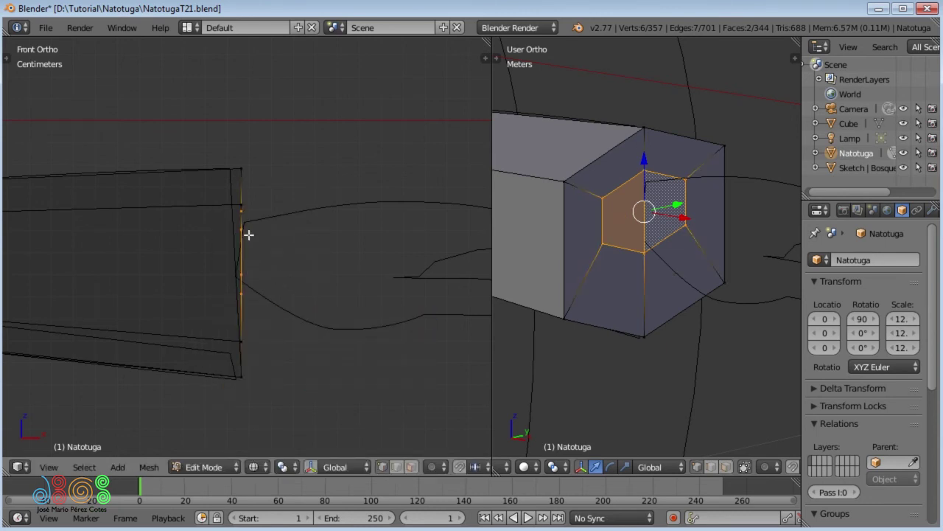
{"action": "key", "text": "s"}
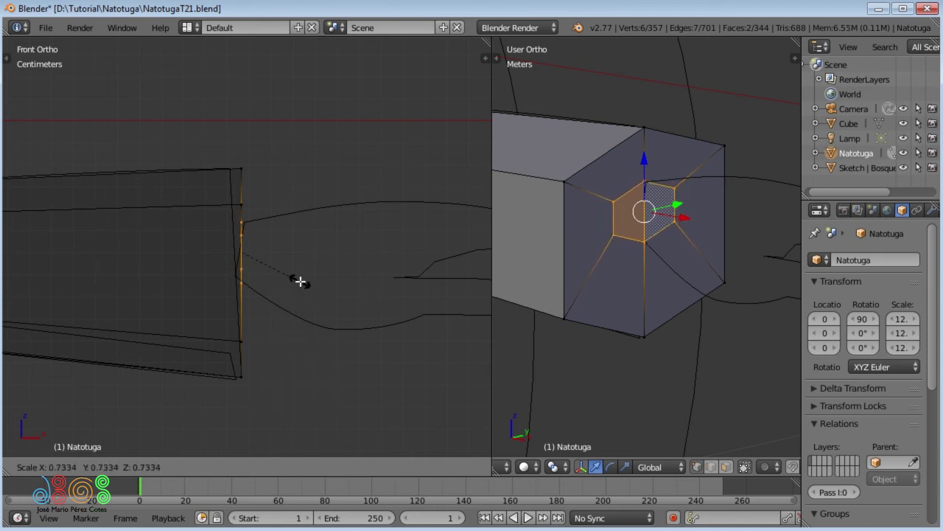
{"action": "left_click", "coordinate": [300, 281]}
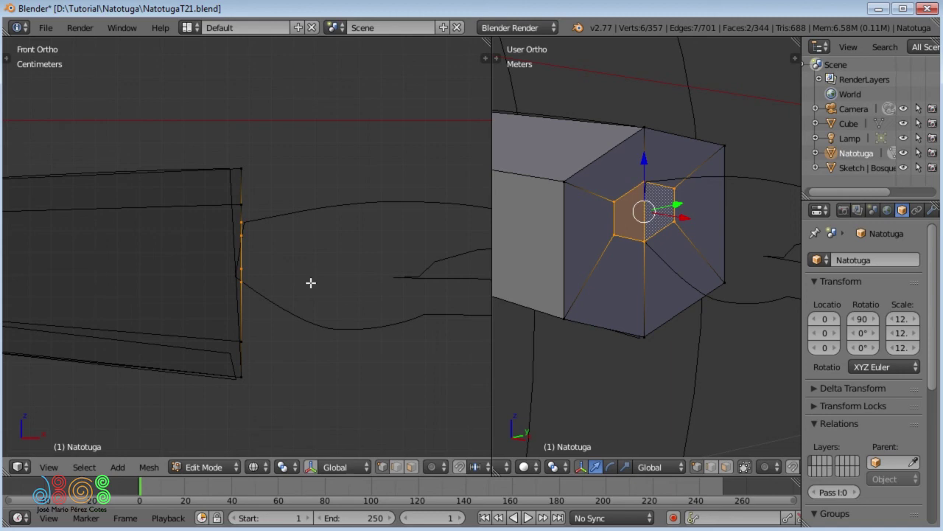
{"action": "key", "text": "KP_3"}
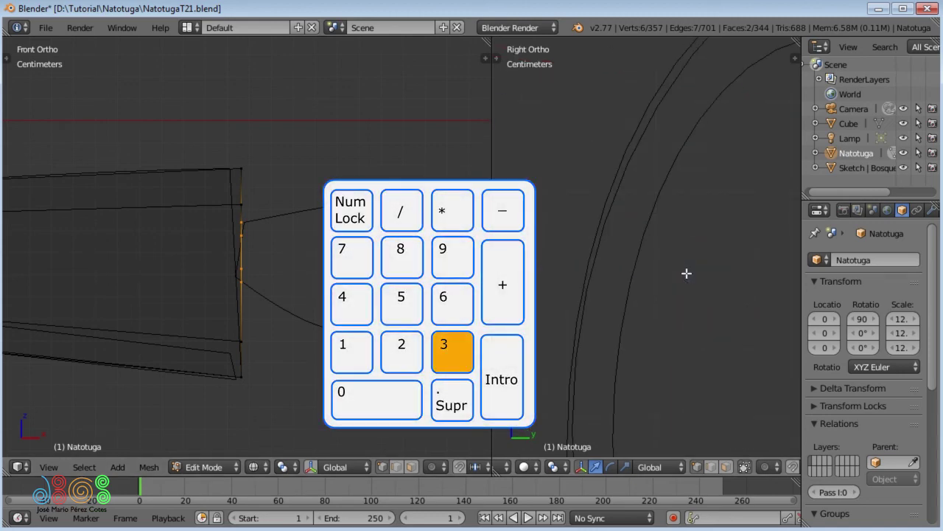
Step: Frame the wrist faces in the right view and save over Natotuga.blend
{"action": "key", "text": "KP_Decimal"}
{"action": "scroll", "coordinate": [636, 278], "scroll_direction": "down", "scroll_amount": 1}
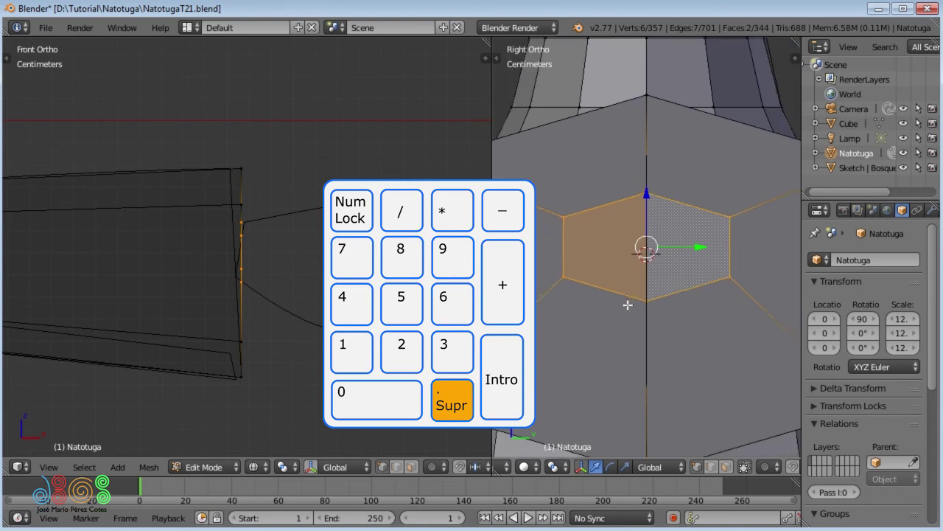
{"action": "scroll", "coordinate": [626, 305], "scroll_direction": "down", "scroll_amount": 2}
{"action": "scroll", "coordinate": [634, 354], "scroll_direction": "down", "scroll_amount": 1}
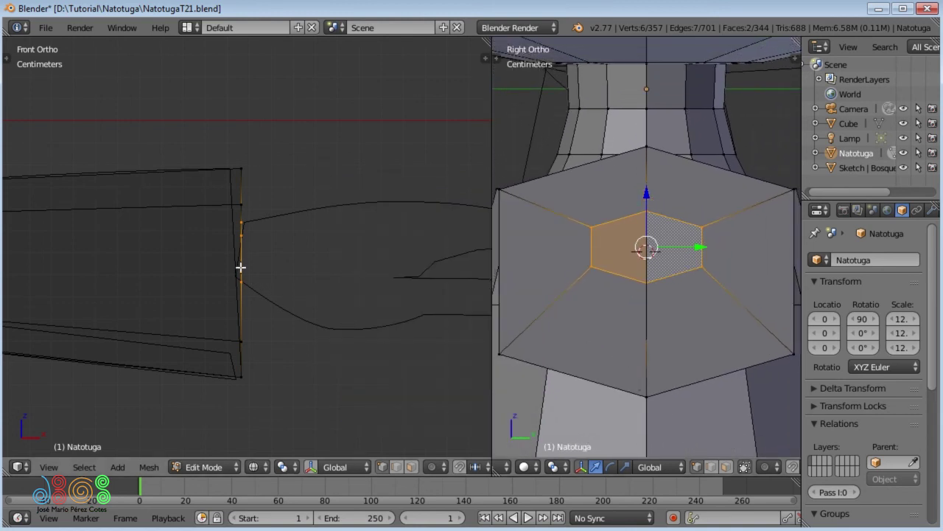
{"action": "key", "text": "ctrl+s"}
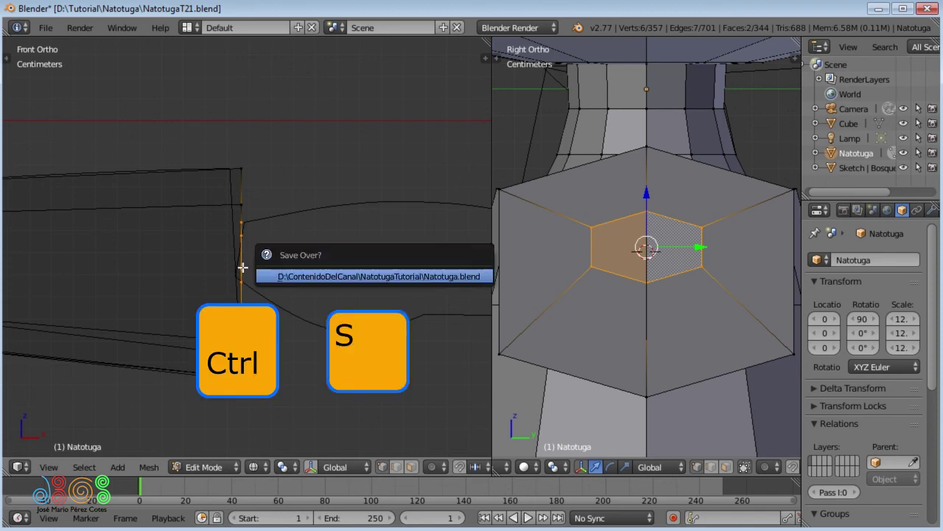